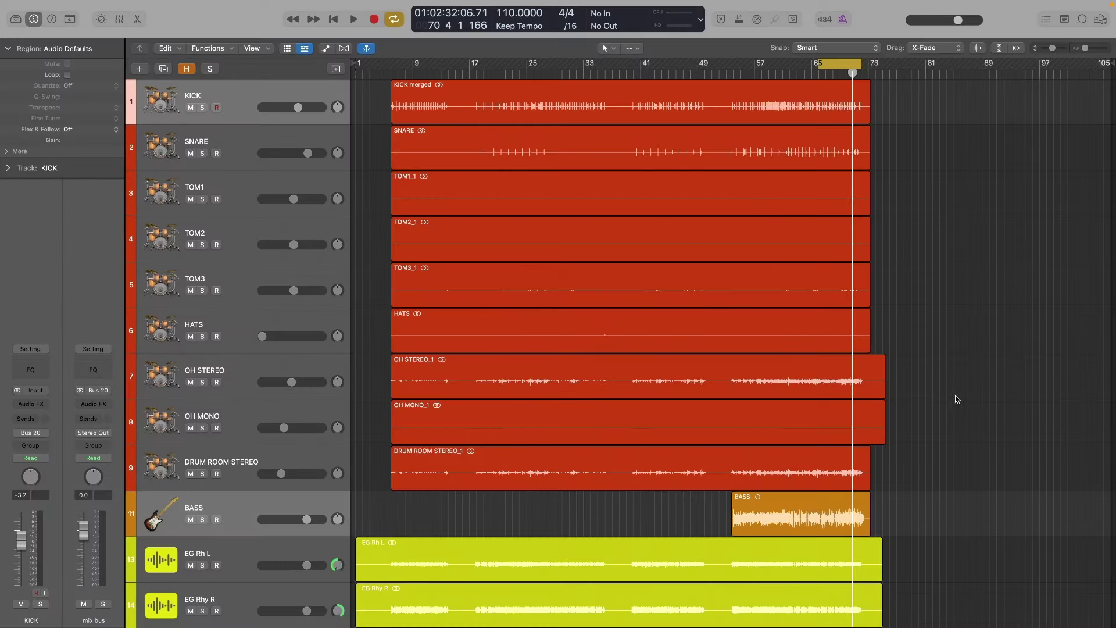
{"action": "scroll", "coordinate": [956, 394], "scroll_direction": "down", "scroll_amount": 20}
{"action": "scroll", "coordinate": [958, 394], "scroll_direction": "up", "scroll_amount": 20}
{"action": "left_click", "coordinate": [425, 104]}
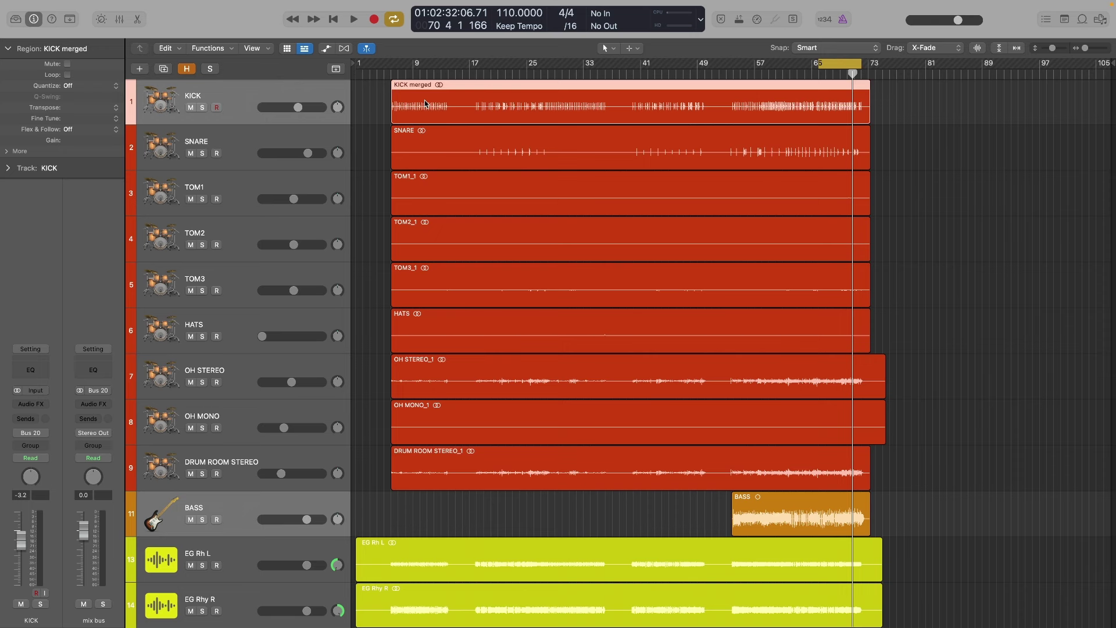
{"action": "left_click", "coordinate": [886, 108]}
{"action": "left_click", "coordinate": [819, 89]}
{"action": "left_click", "coordinate": [260, 101]}
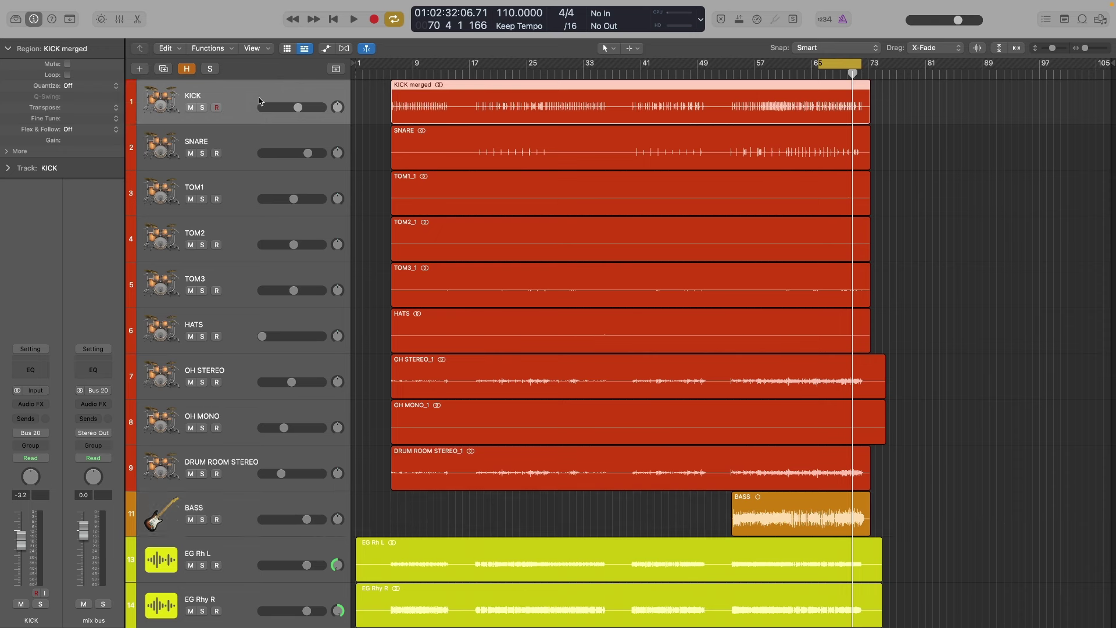
- Reset the volume faders of all tracks to 0 dB
{"action": "left_click", "coordinate": [25, 539], "text": "alt"}
{"action": "left_click", "coordinate": [262, 196]}
{"action": "scroll", "coordinate": [263, 232], "scroll_direction": "down", "scroll_amount": 15}
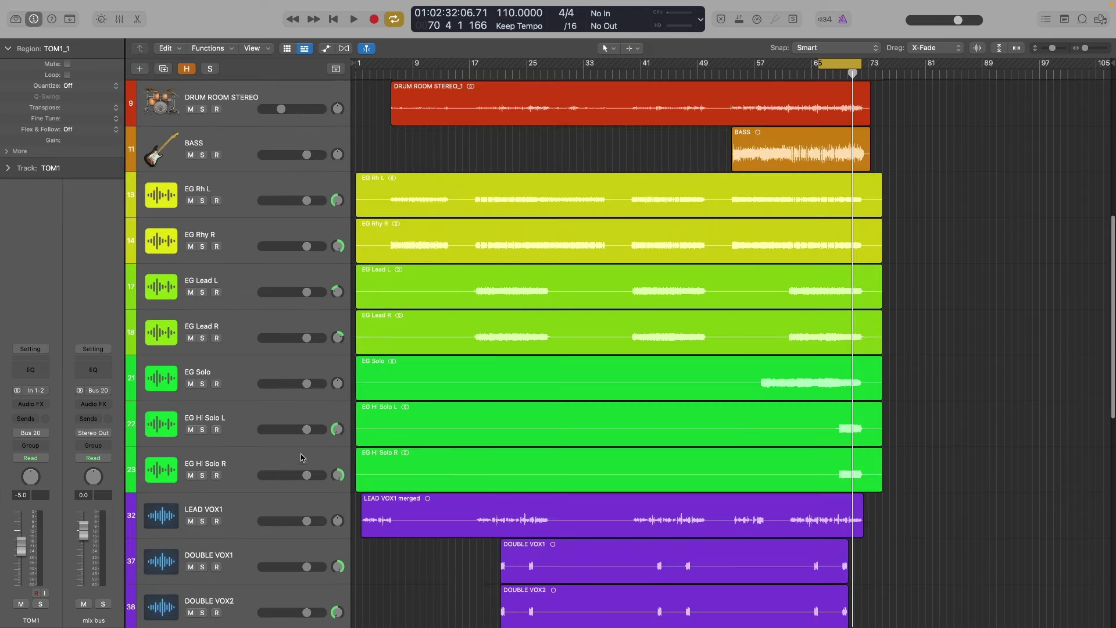
{"action": "scroll", "coordinate": [261, 273], "scroll_direction": "up", "scroll_amount": 15}
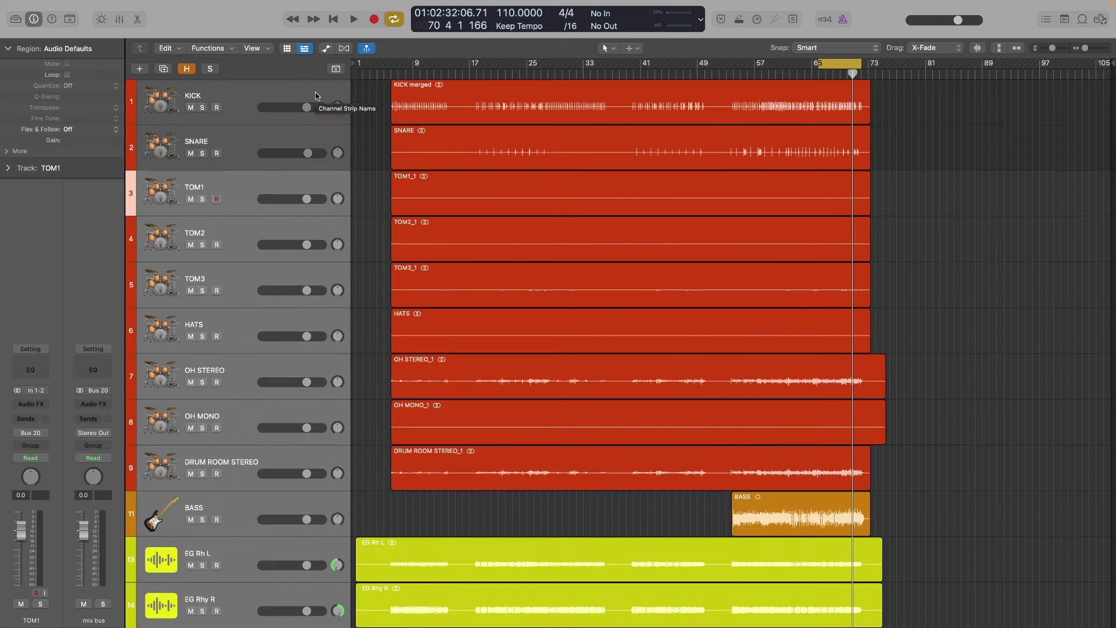
- Solo the KICK track and lower its region gain slightly, checking the level by playing the cycle section
{"action": "left_click", "coordinate": [307, 113]}
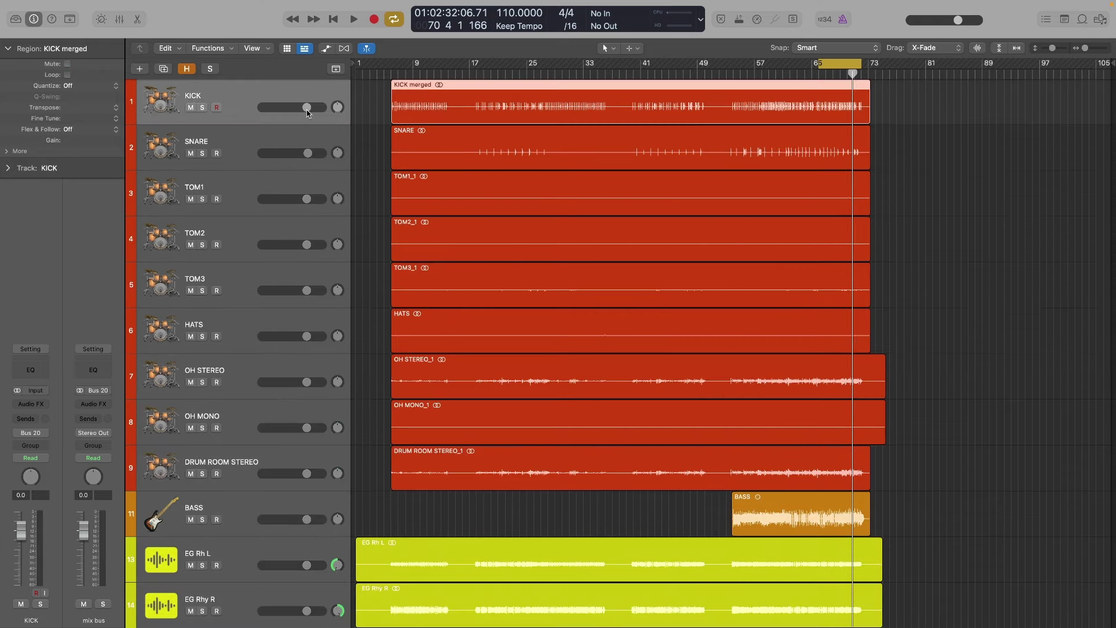
{"action": "left_click", "coordinate": [991, 139]}
{"action": "left_click", "coordinate": [248, 94]}
{"action": "key", "text": "s"}
{"action": "key", "text": "space"}
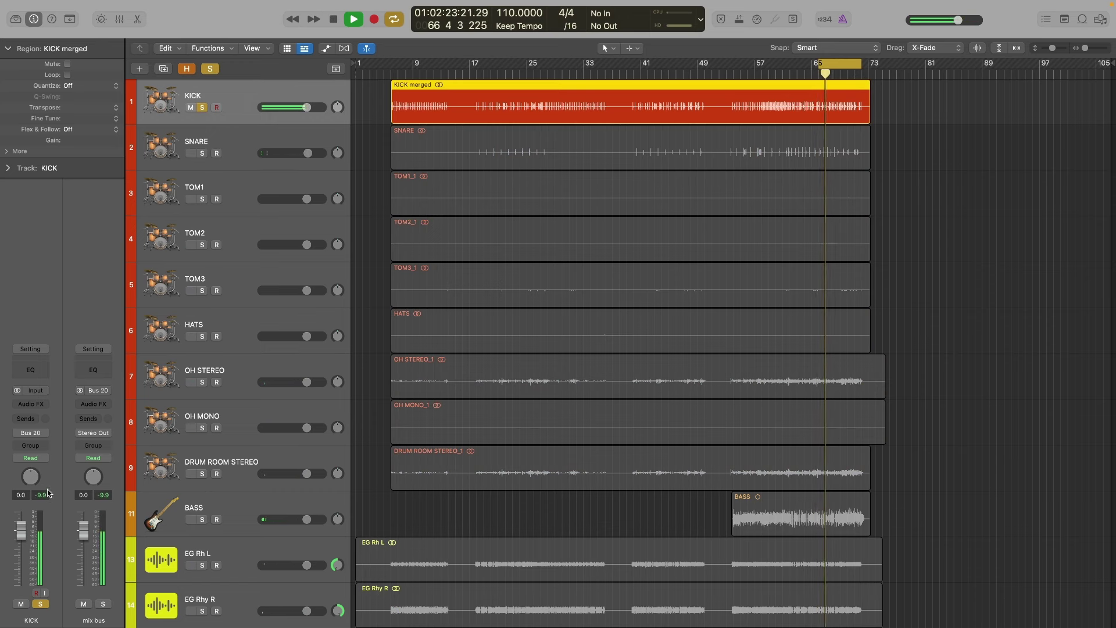
{"action": "key", "text": "space"}
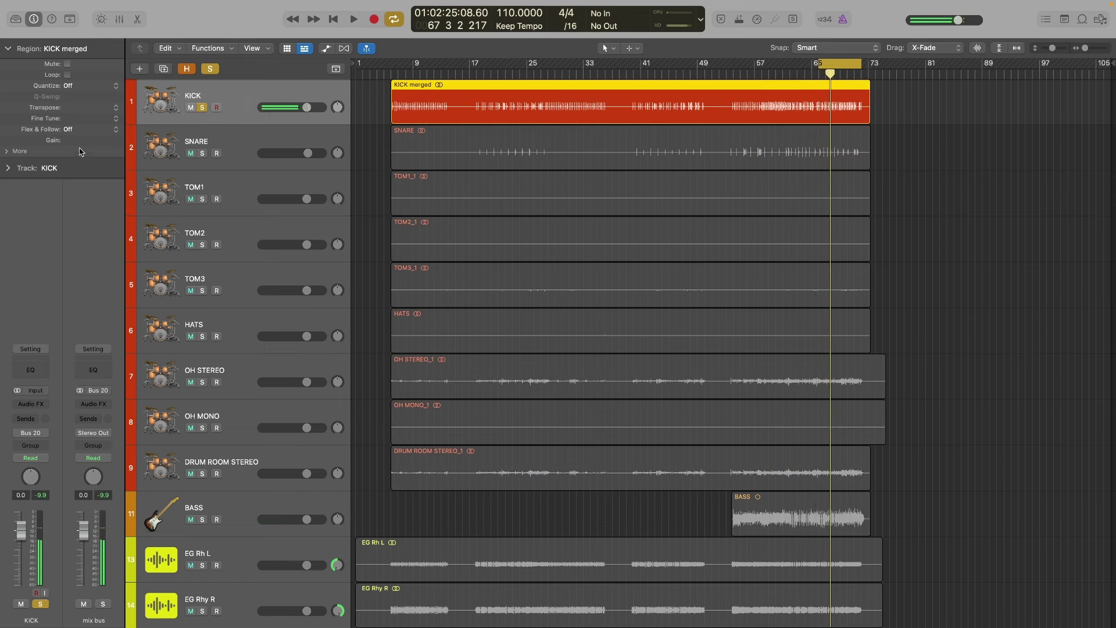
{"action": "left_click", "coordinate": [966, 226]}
{"action": "key", "text": "space"}
{"action": "key", "text": "space"}
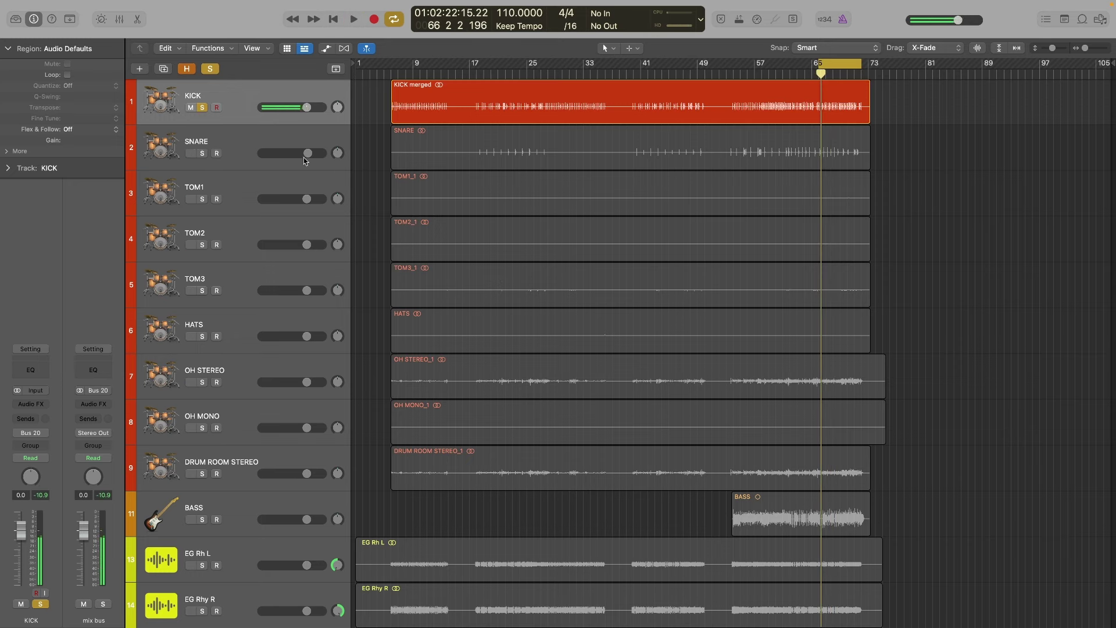
- Solo the SNARE track instead of KICK, play it back and lower its region gain to about -8 dB
{"action": "left_click", "coordinate": [202, 108]}
{"action": "left_click", "coordinate": [203, 154]}
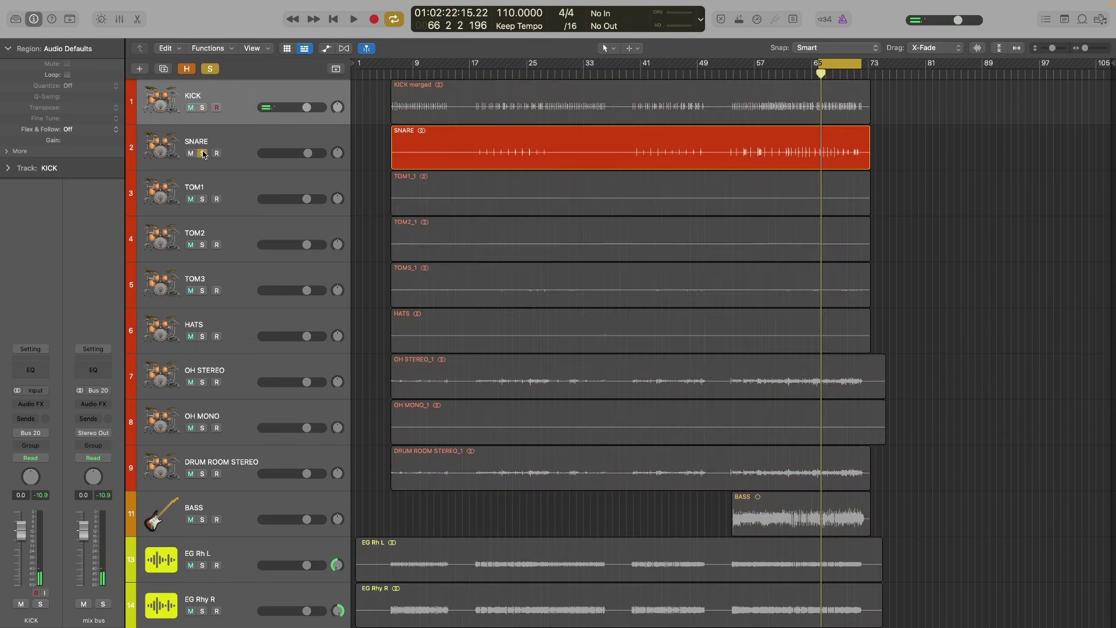
{"action": "key", "text": "space"}
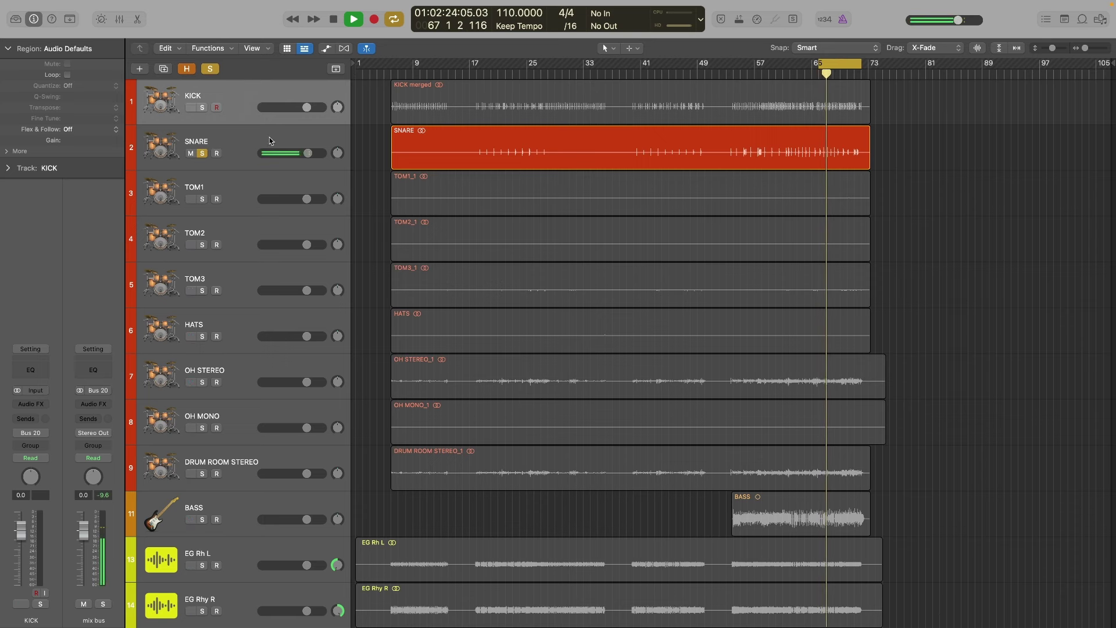
{"action": "key", "text": "space"}
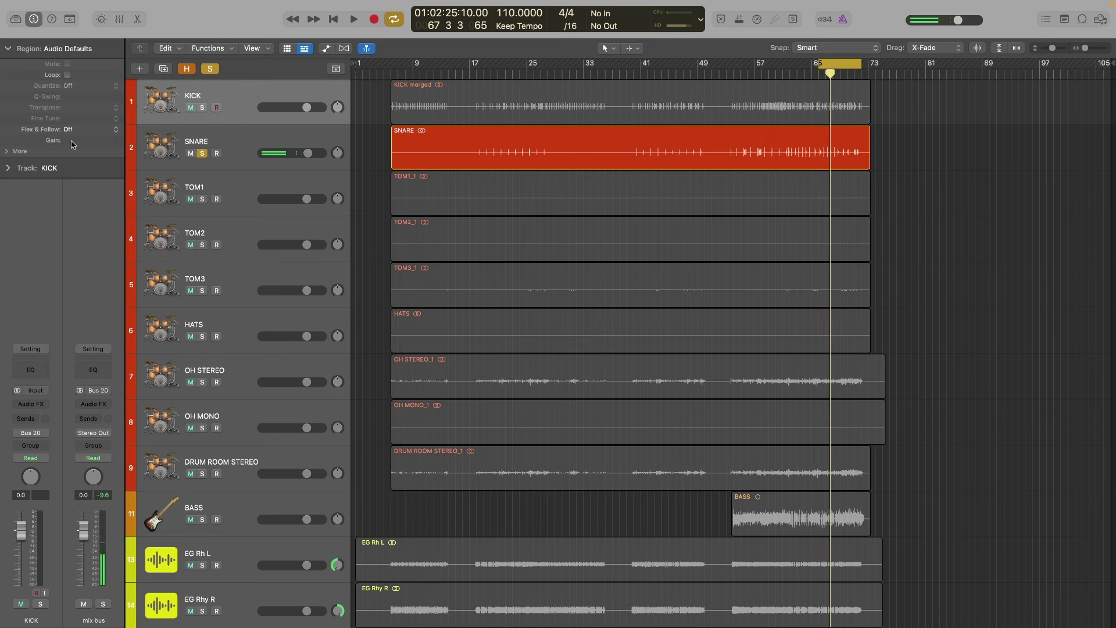
{"action": "left_click", "coordinate": [407, 147]}
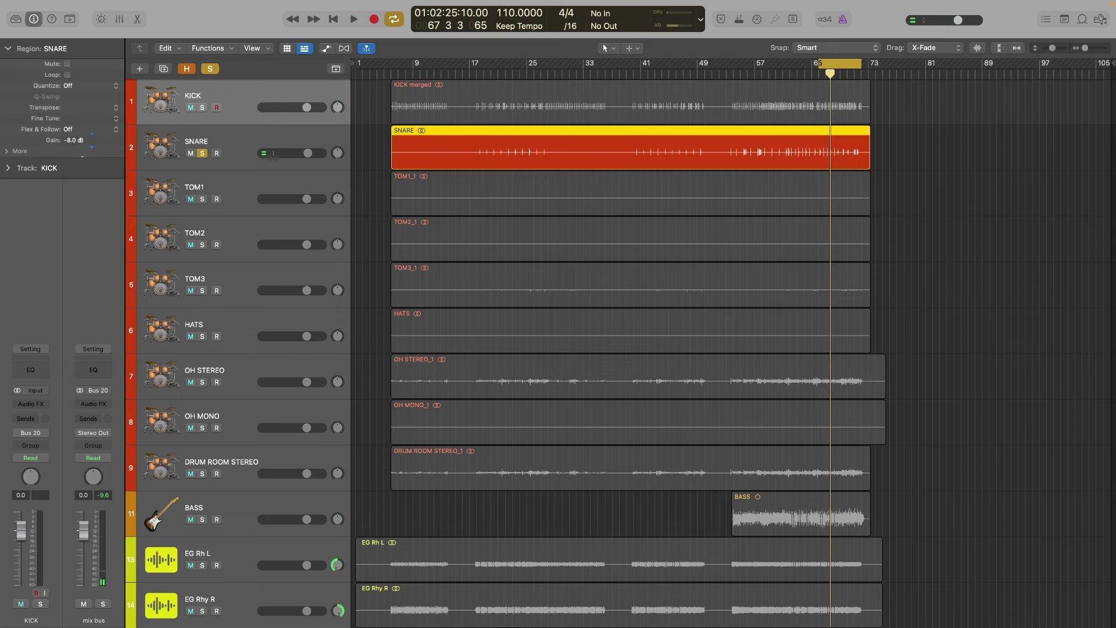
{"action": "left_click", "coordinate": [924, 198]}
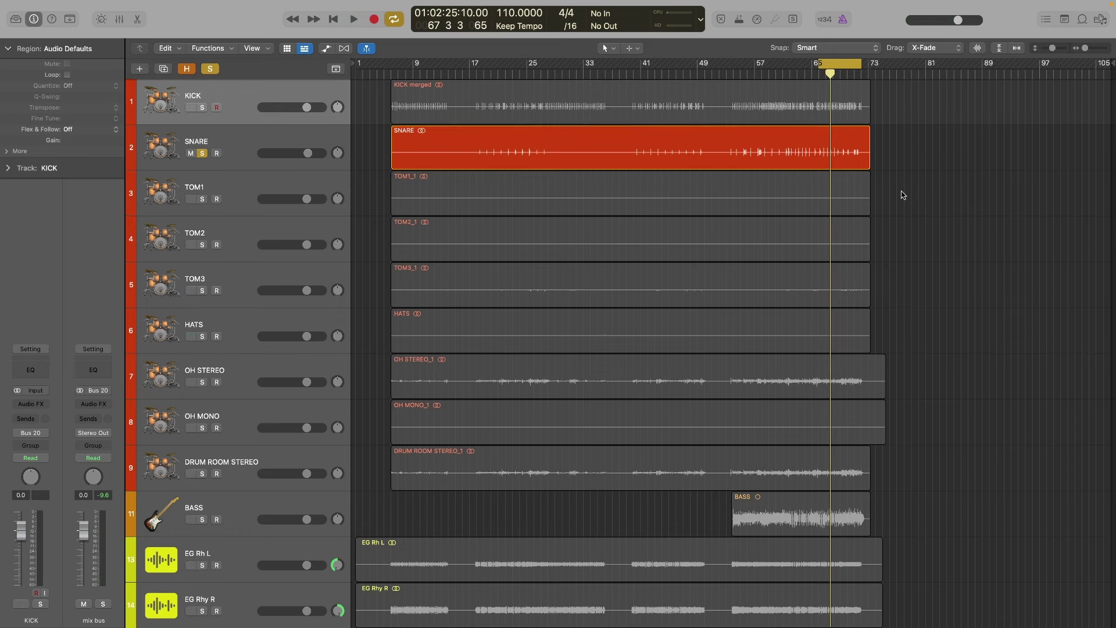
- Solo the TOM1 track instead of SNARE and raise its region gain to +10.3 dB, checking the hits after bar 70
{"action": "left_click", "coordinate": [202, 153]}
{"action": "left_click", "coordinate": [215, 198]}
{"action": "left_click", "coordinate": [202, 199]}
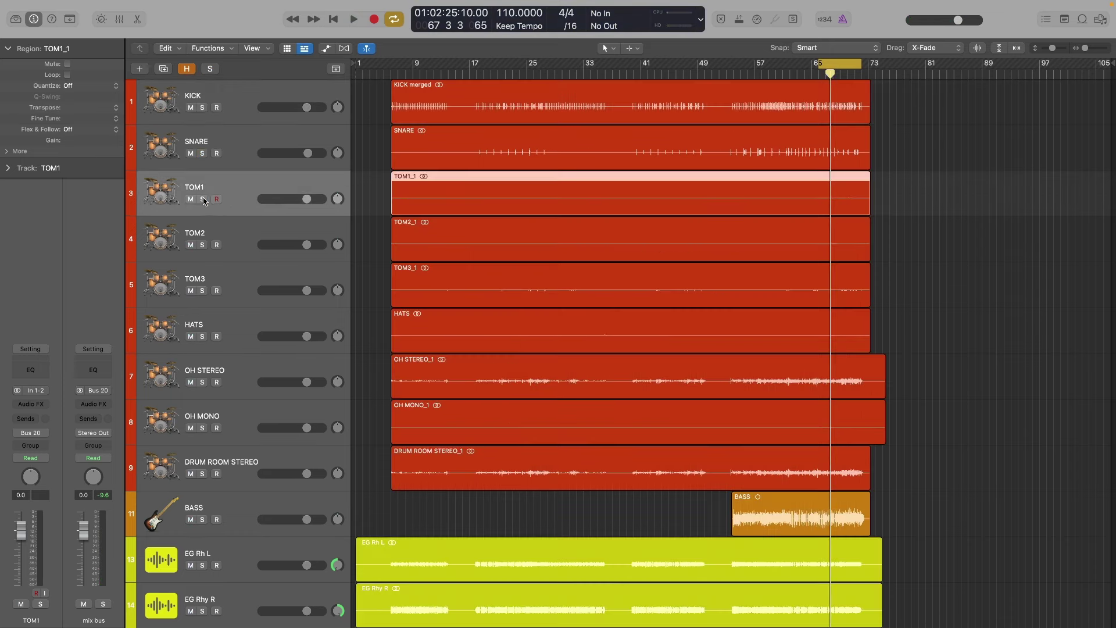
{"action": "key", "text": "space"}
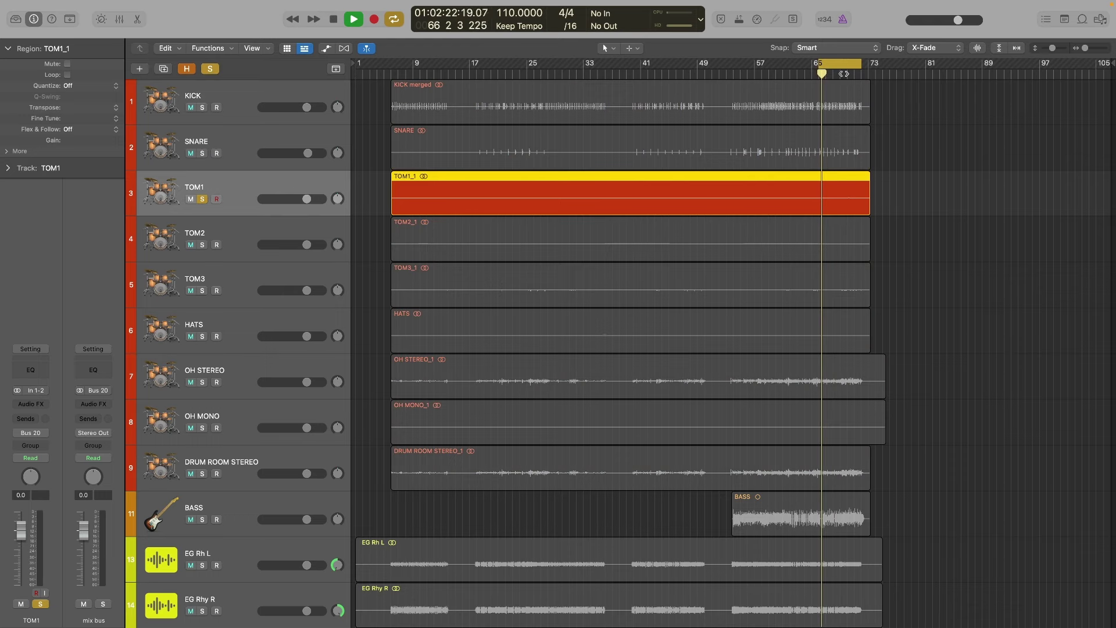
{"action": "key", "text": "super+Right"}
{"action": "key", "text": "super+Right"}
{"action": "key", "text": "super+Right"}
{"action": "key", "text": "super+Right"}
{"action": "key", "text": "space"}
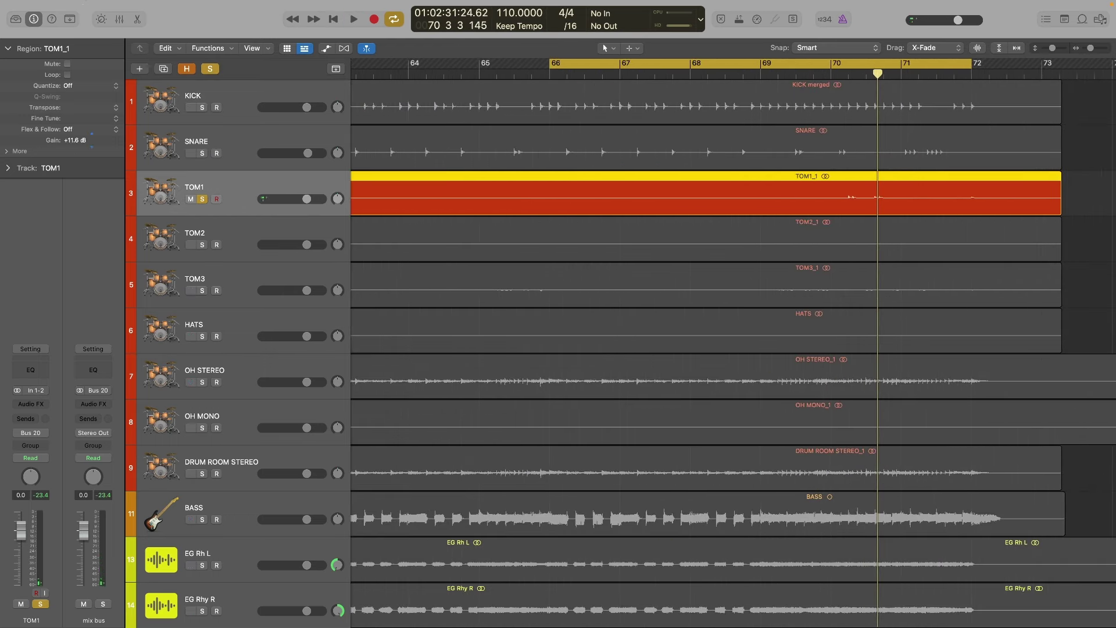
{"action": "key", "text": "space"}
{"action": "left_click", "coordinate": [834, 75]}
{"action": "key", "text": "space"}
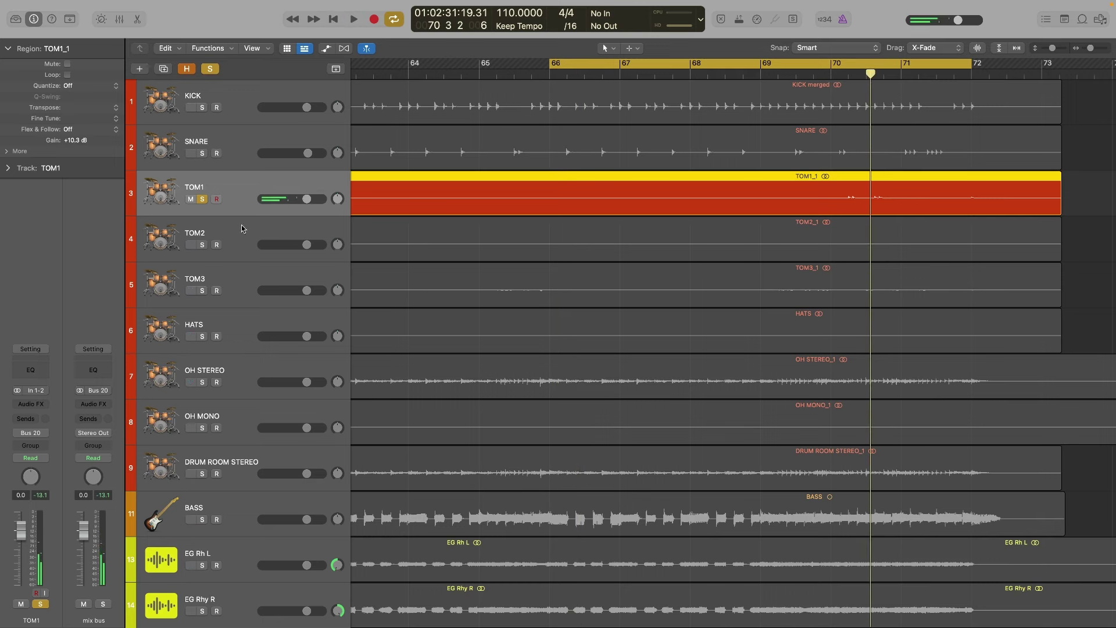
- Solo the TOM2 track instead of TOM1 and set the cycle range from bar 70 to just past bar 71
{"action": "left_click", "coordinate": [203, 199]}
{"action": "left_click", "coordinate": [202, 245]}
{"action": "key", "text": "space"}
{"action": "left_click", "coordinate": [840, 73]}
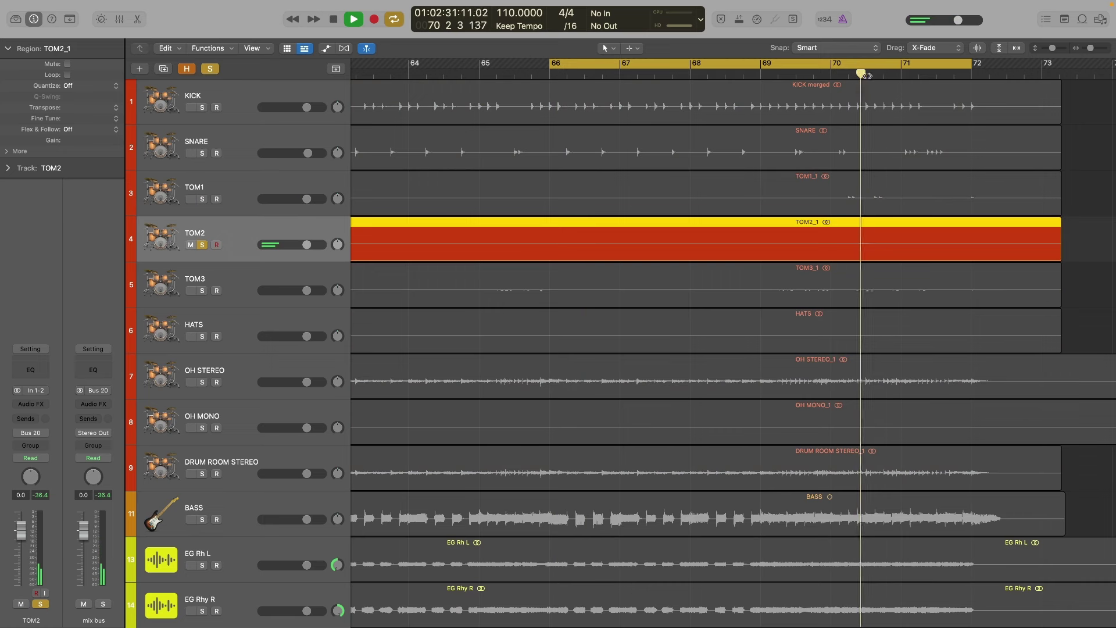
{"action": "key", "text": "space"}
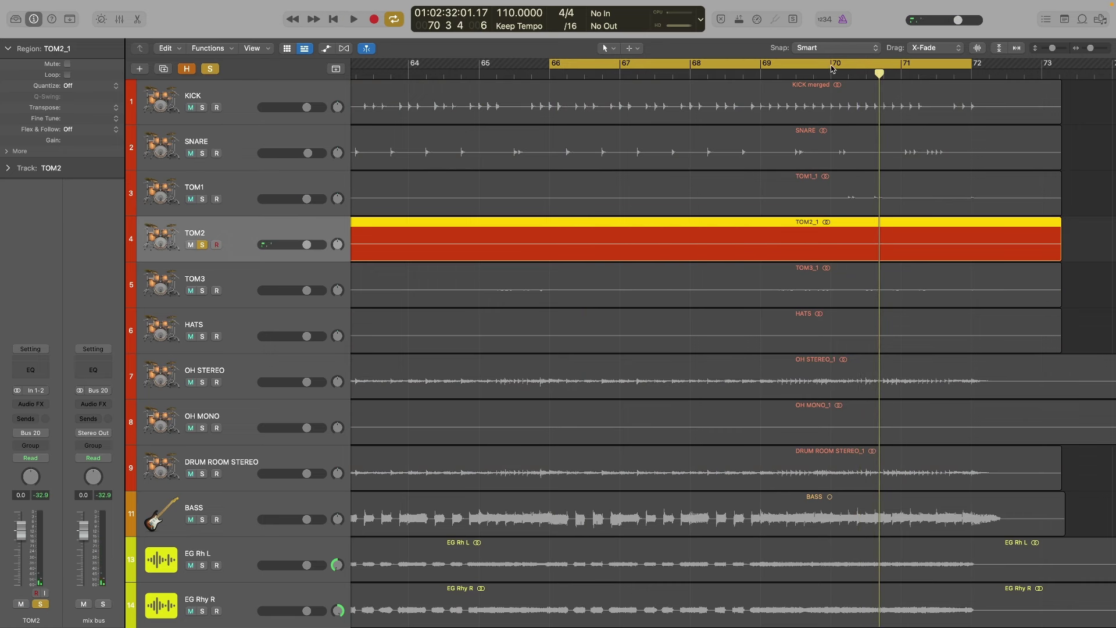
{"action": "left_click_drag", "start_coordinate": [841, 65], "coordinate": [928, 66]}
{"action": "key", "text": "space"}
- Raise the TOM2 region gain to +20.9 dB and replay the cycle to check its peak level
{"action": "key", "text": "space"}
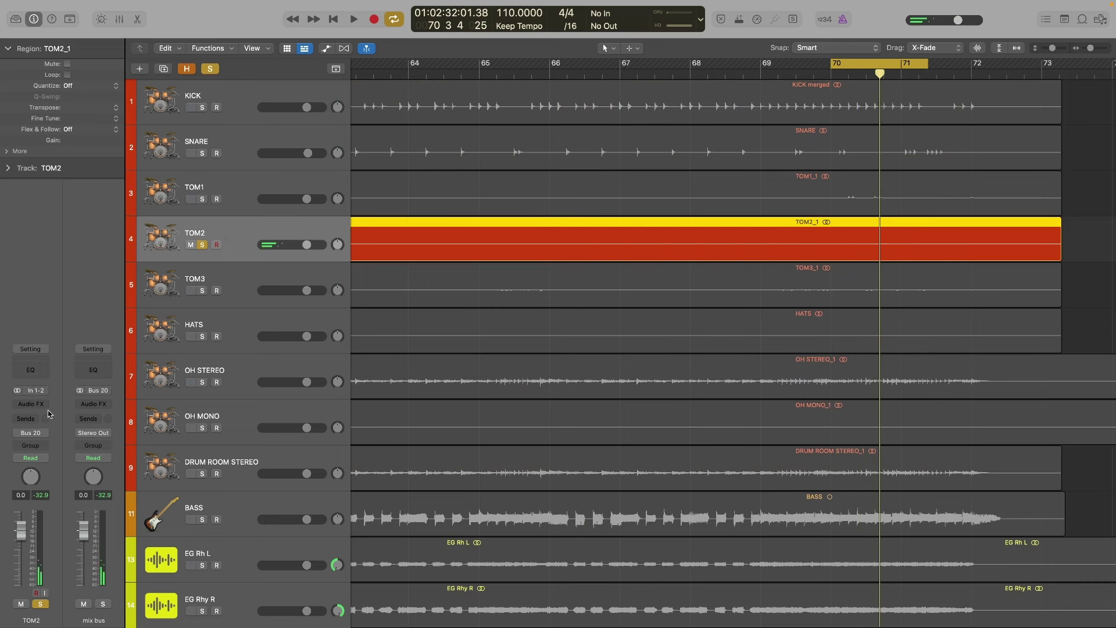
{"action": "key", "text": "space"}
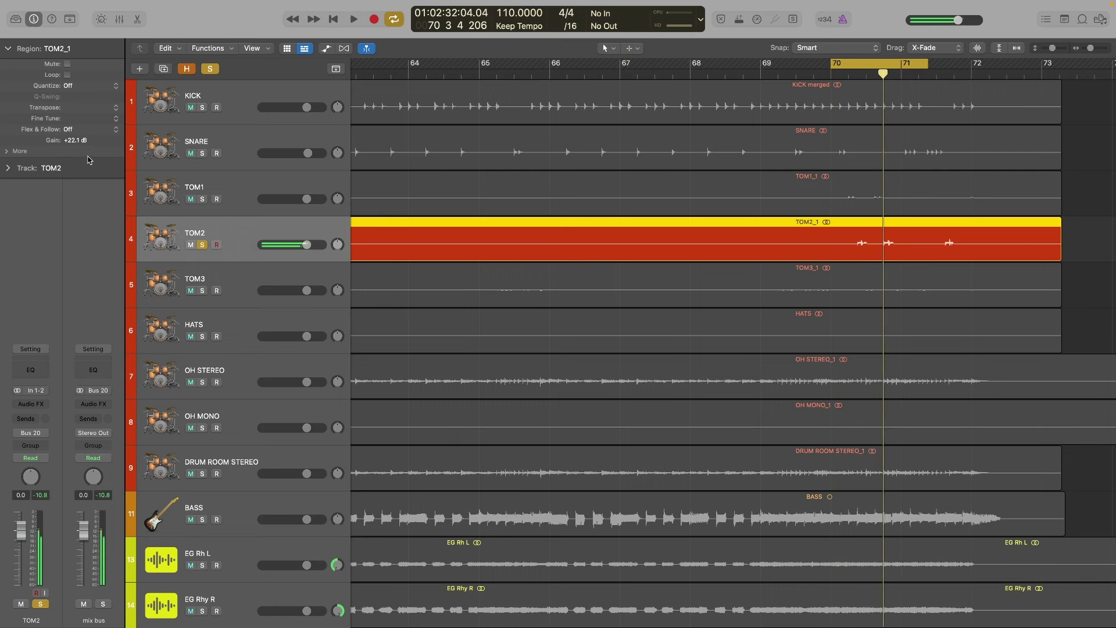
{"action": "left_click_drag", "start_coordinate": [92, 142], "coordinate": [90, 185]}
{"action": "key", "text": "space"}
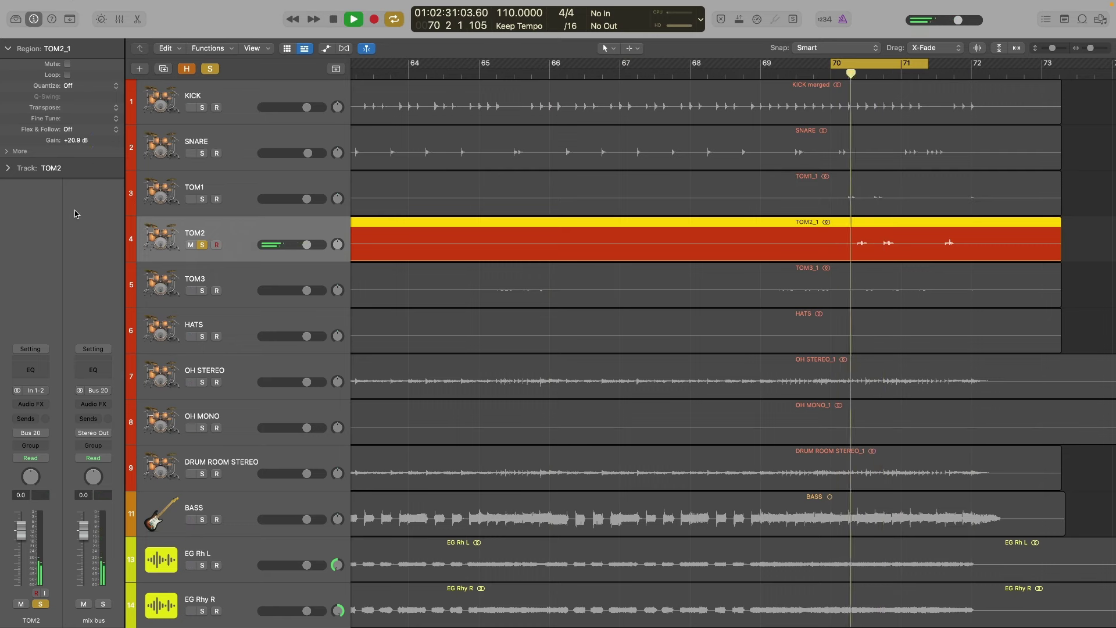
{"action": "key", "text": "space"}
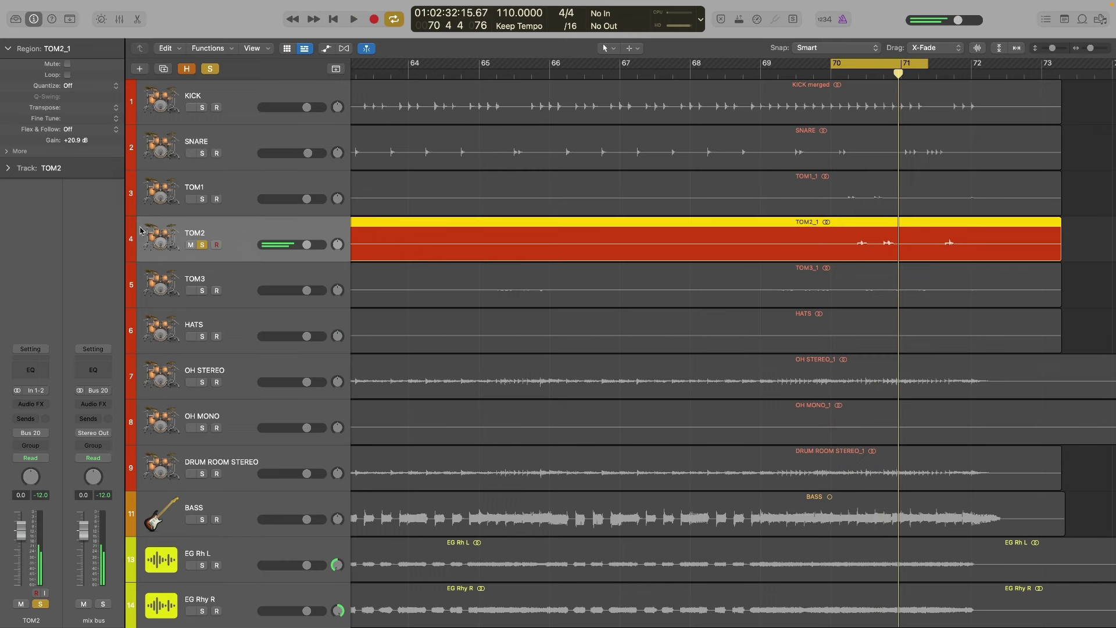
- Solo the TOM3 track instead of TOM2 and raise its region gain to +9.0 dB during cycle playback
{"action": "left_click", "coordinate": [202, 246]}
{"action": "left_click", "coordinate": [203, 290]}
{"action": "left_click", "coordinate": [206, 270]}
{"action": "key", "text": "space"}
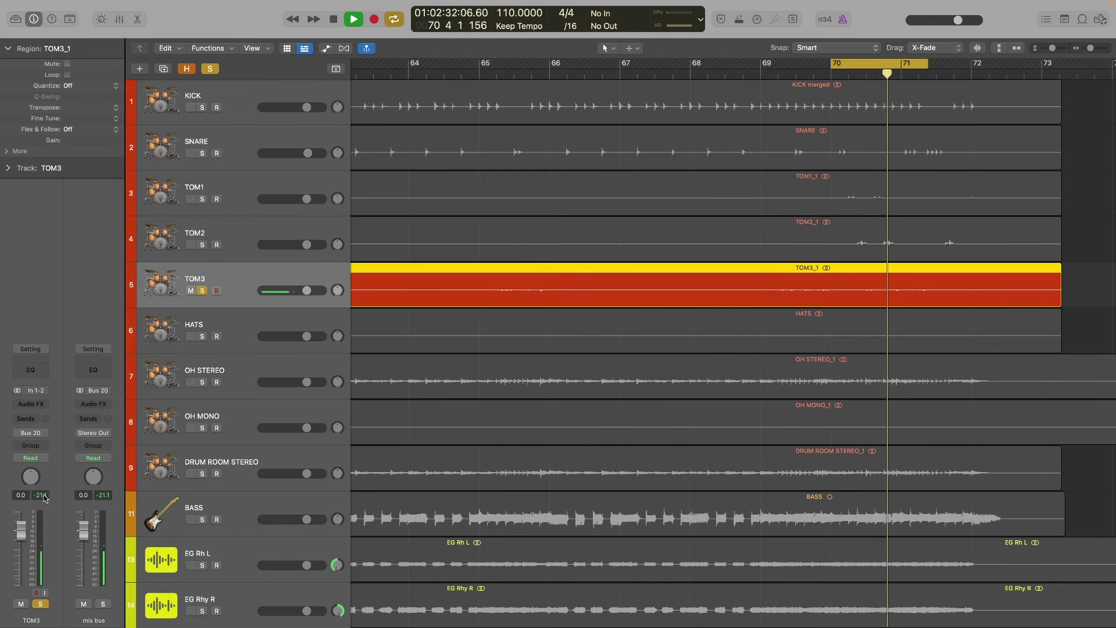
{"action": "left_click_drag", "start_coordinate": [69, 144], "coordinate": [69, 116]}
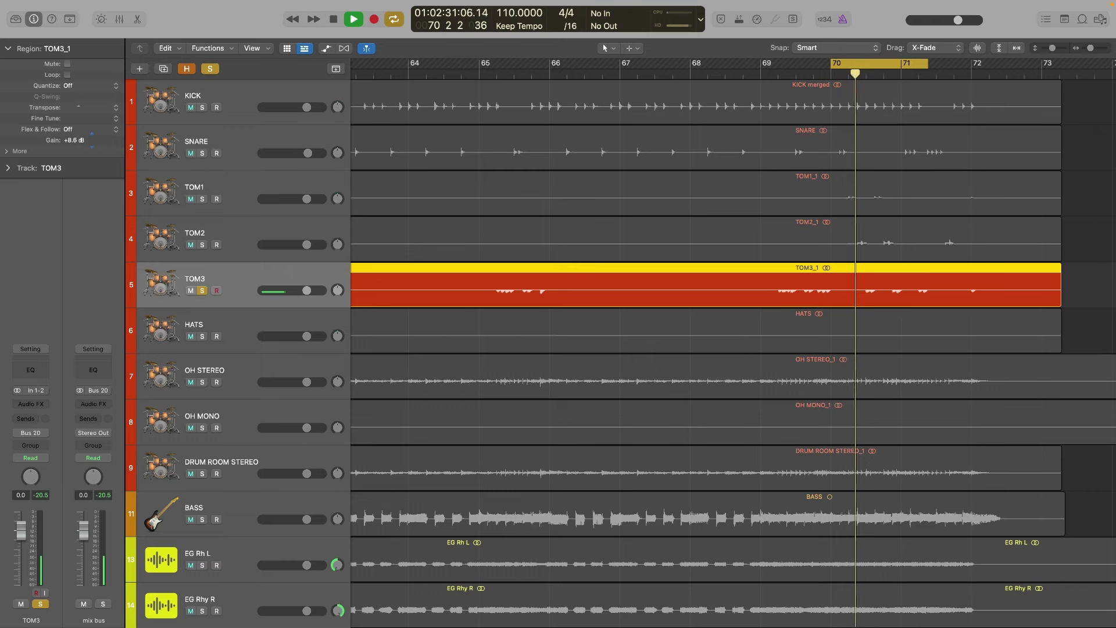
{"action": "key", "text": "space"}
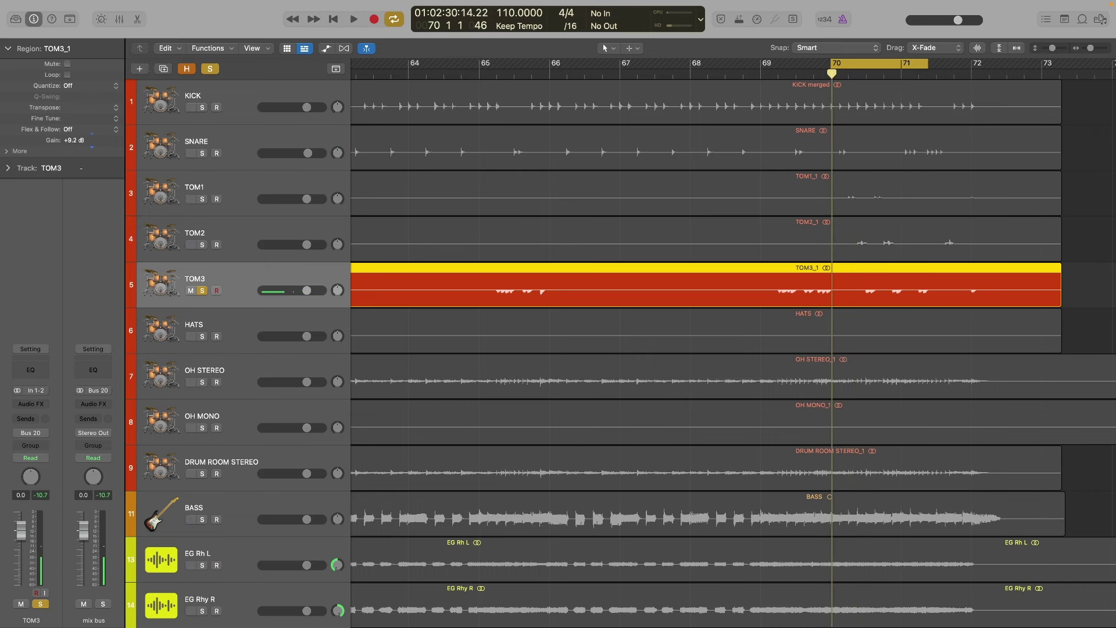
- Unsolo TOM3 and audition the HATS track on its own over the cycle range
{"action": "left_click", "coordinate": [202, 291]}
{"action": "left_click", "coordinate": [225, 321]}
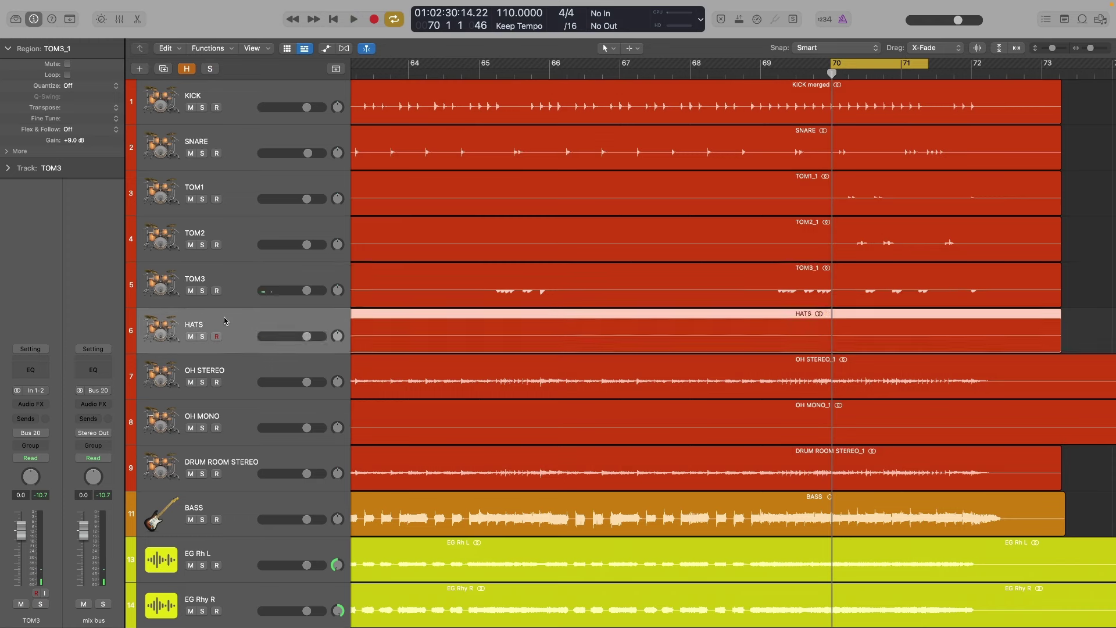
{"action": "scroll", "coordinate": [233, 321], "scroll_direction": "down", "scroll_amount": 2}
{"action": "key", "text": "s"}
- Solo the OH STEREO track and play the cycle range to check its peak level
{"action": "key", "text": "s"}
{"action": "key", "text": "space"}
{"action": "key", "text": "space"}
{"action": "left_click", "coordinate": [249, 317]}
{"action": "key", "text": "s"}
{"action": "left_click", "coordinate": [218, 309]}
{"action": "key", "text": "space"}
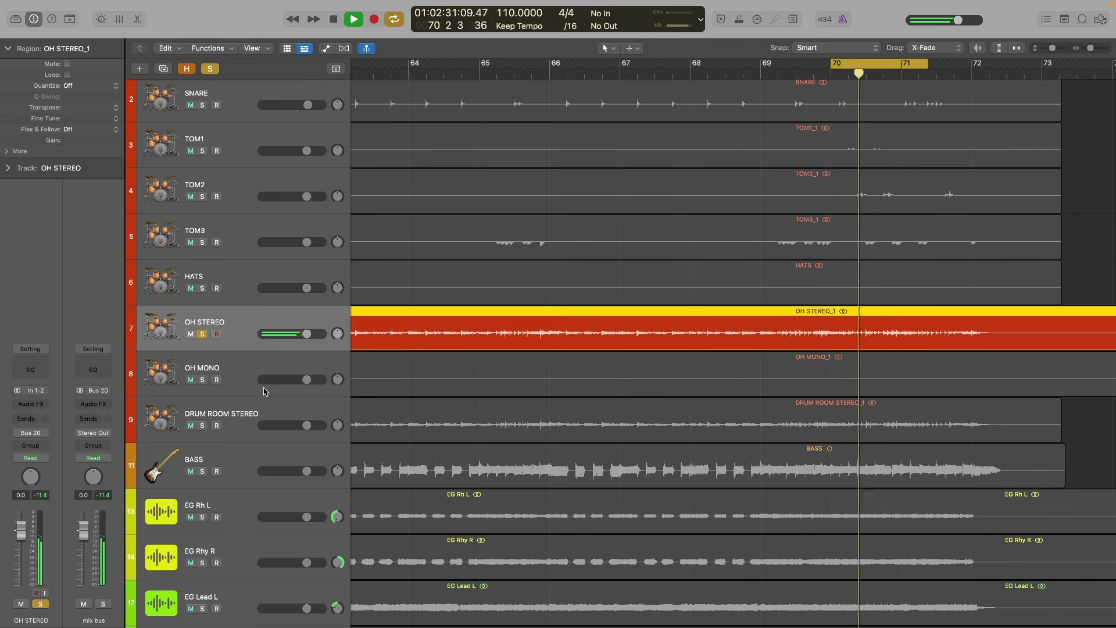
{"action": "key", "text": "space"}
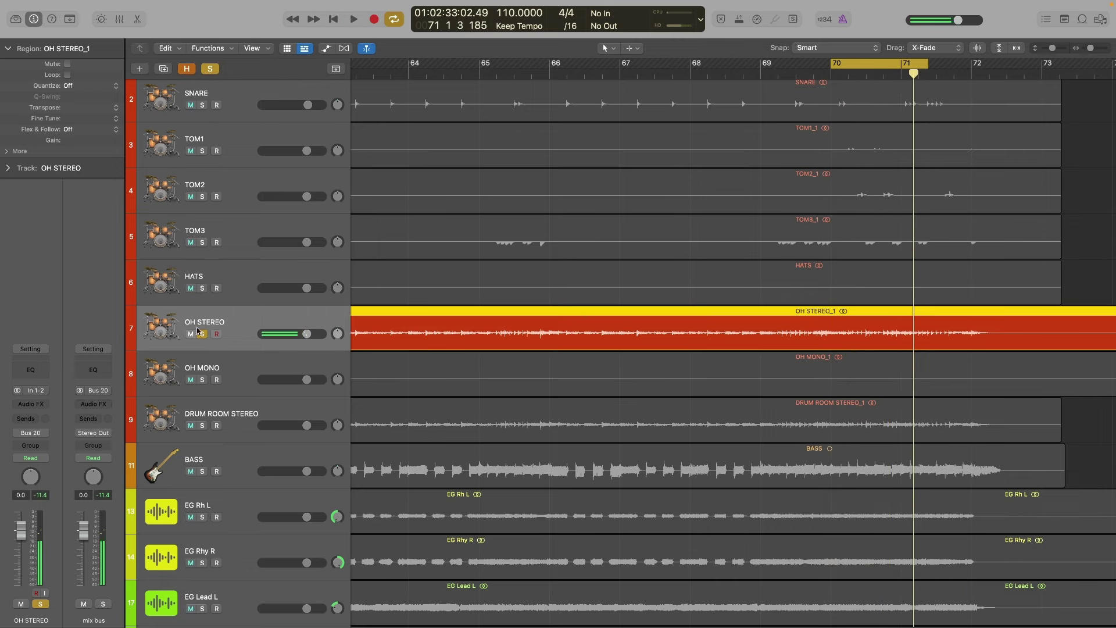
- Solo the OH MONO track instead of OH STEREO and raise its region gain to +20.2 dB, checking it in playback
{"action": "left_click", "coordinate": [202, 334]}
{"action": "left_click", "coordinate": [202, 379]}
{"action": "left_click", "coordinate": [203, 364]}
{"action": "scroll", "coordinate": [232, 329], "scroll_direction": "down", "scroll_amount": 2}
{"action": "key", "text": "space"}
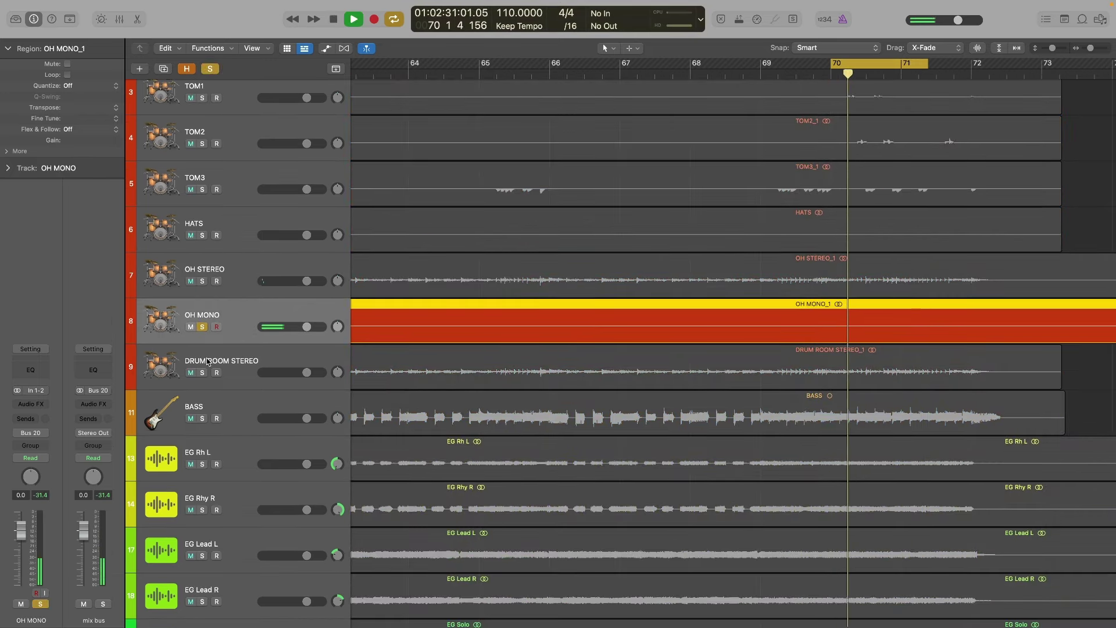
{"action": "key", "text": "space"}
{"action": "left_click_drag", "start_coordinate": [70, 141], "coordinate": [70, 113]}
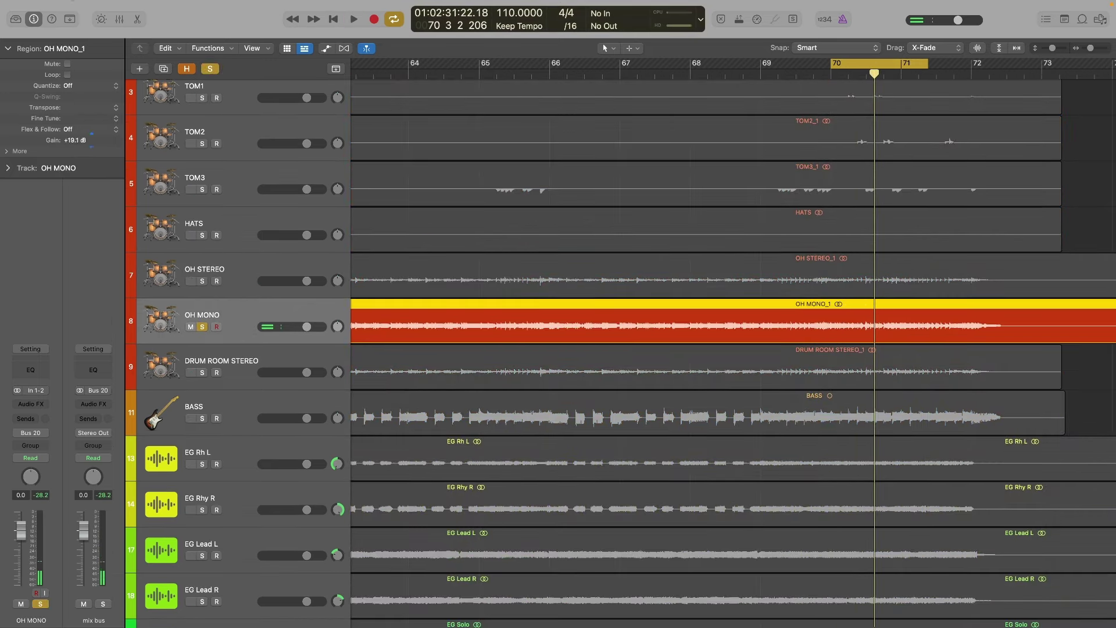
{"action": "key", "text": "space"}
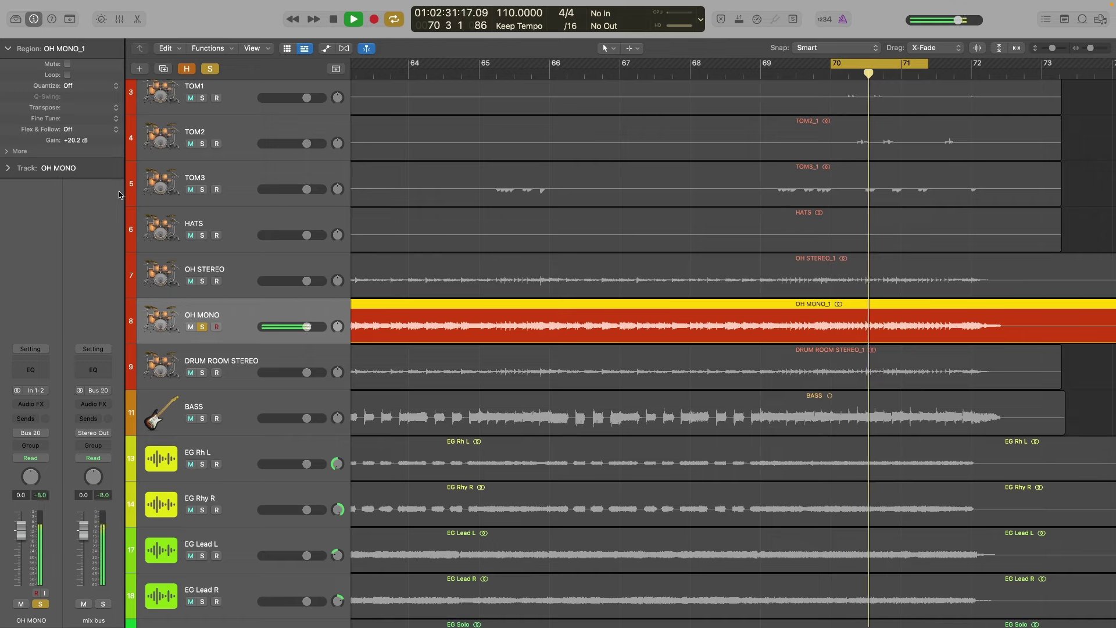
{"action": "key", "text": "space"}
- Lower the OH MONO region gain to +16.6 dB and replay the cycle to check its level
{"action": "left_click_drag", "start_coordinate": [79, 141], "coordinate": [80, 190]}
{"action": "key", "text": "space"}
{"action": "key", "text": "space"}
- Solo the DRUM ROOM STEREO track instead of OH MONO and play the cycle to check its peak level
{"action": "left_click", "coordinate": [200, 326]}
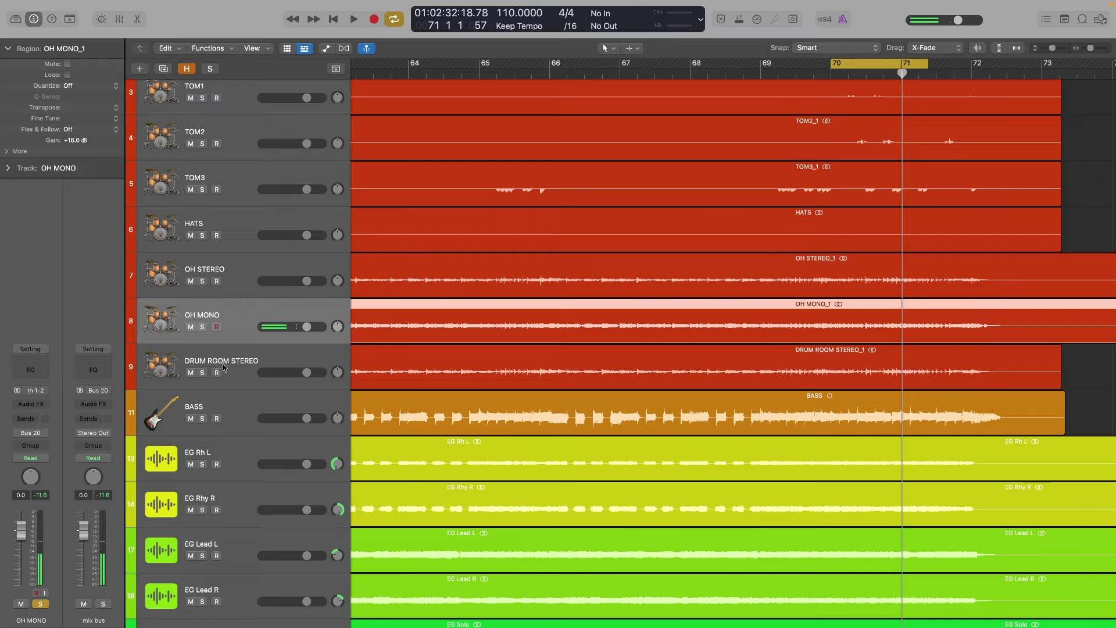
{"action": "left_click", "coordinate": [202, 372]}
{"action": "key", "text": "space"}
{"action": "scroll", "coordinate": [237, 324], "scroll_direction": "down", "scroll_amount": 2}
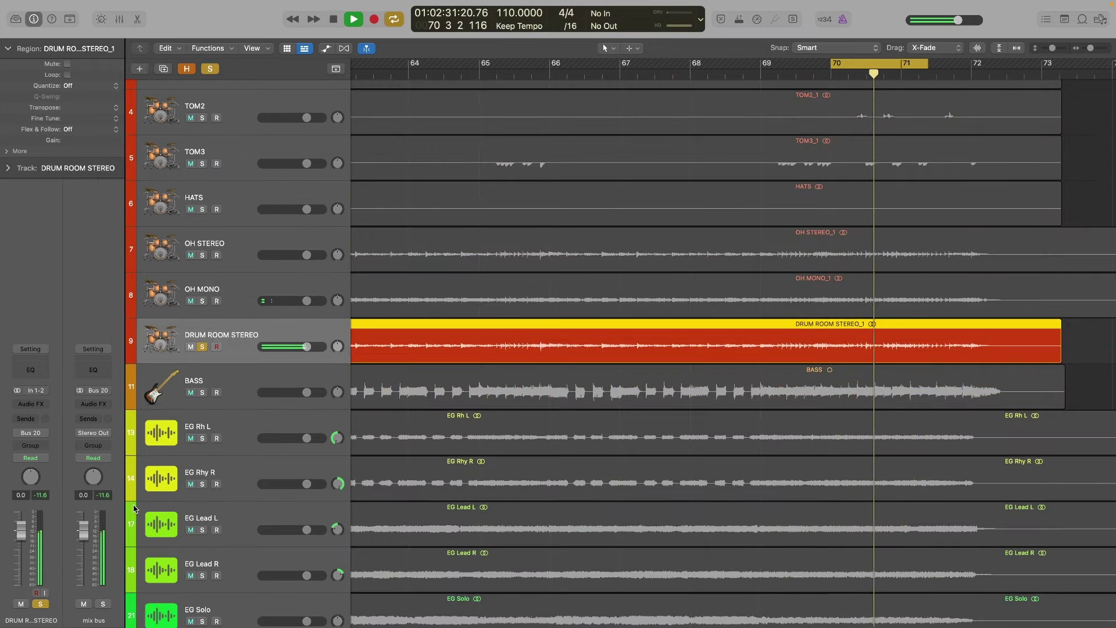
{"action": "key", "text": "space"}
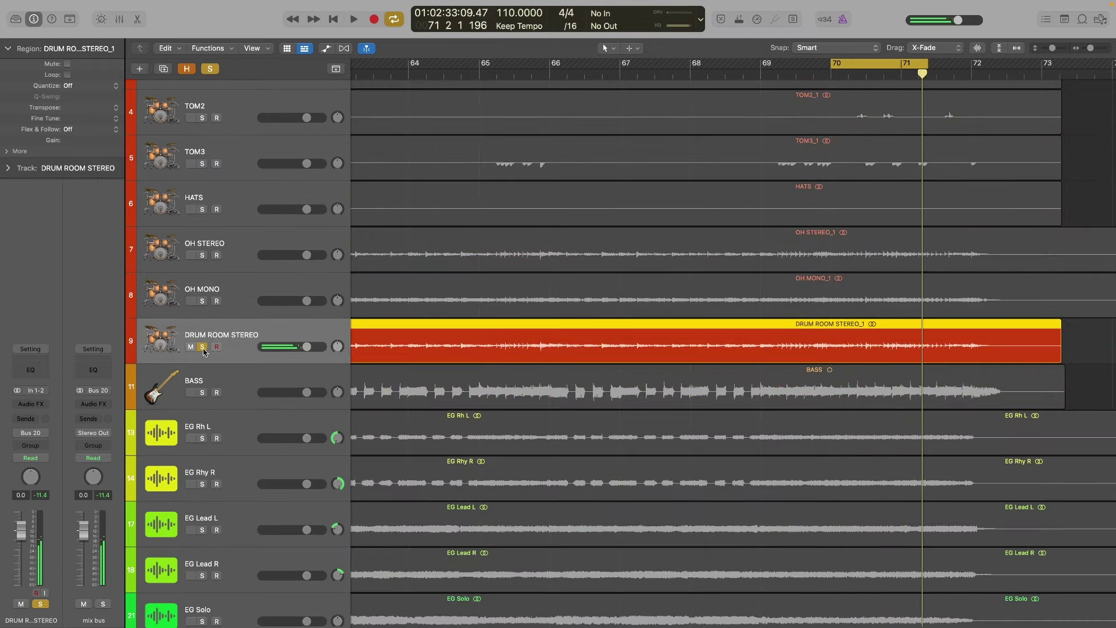
- Solo the BASS track, play the cycle to check its level, lower its region gain to -7.5 dB and clear the solo
{"action": "key", "text": "super+a"}
{"action": "scroll", "coordinate": [209, 357], "scroll_direction": "down", "scroll_amount": 3}
{"action": "left_click", "coordinate": [235, 308]}
{"action": "key", "text": "s"}
{"action": "key", "text": "space"}
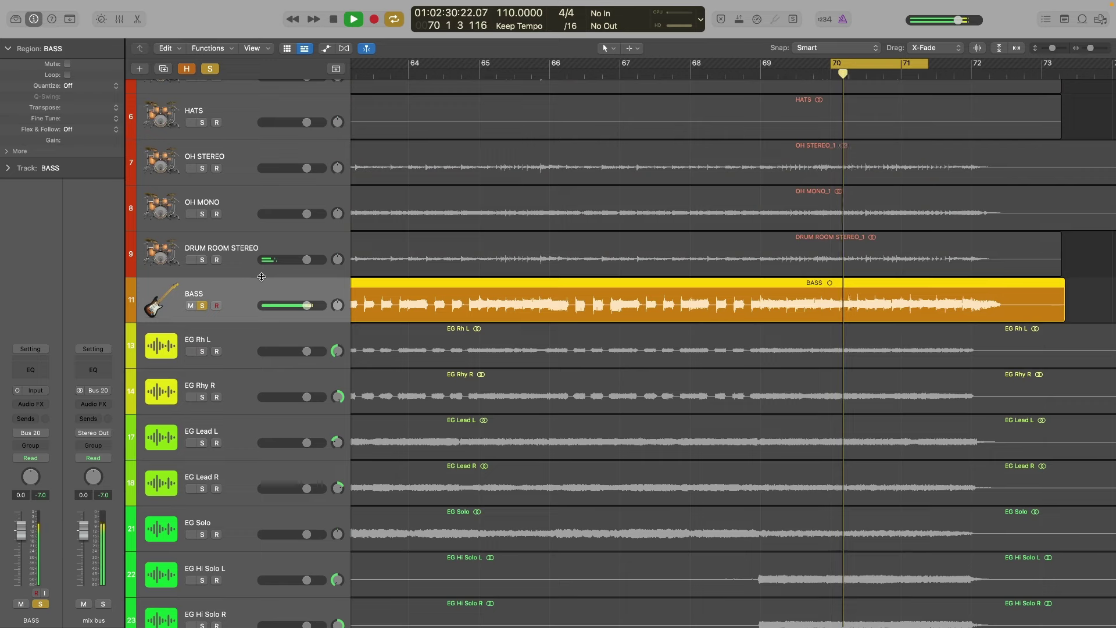
{"action": "key", "text": "space"}
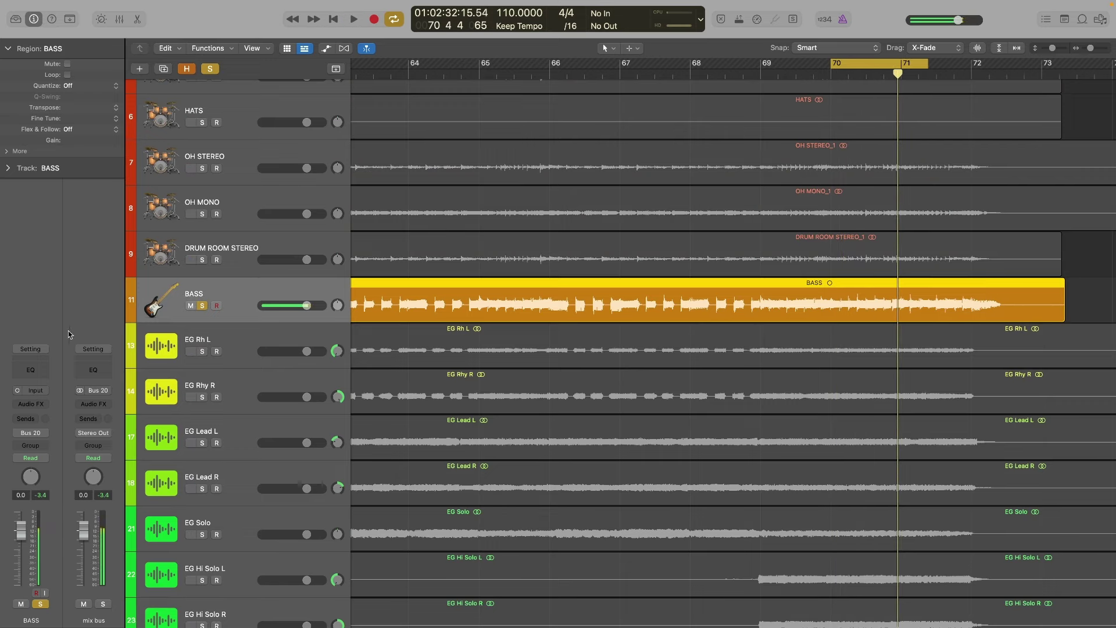
{"action": "left_click_drag", "start_coordinate": [75, 140], "coordinate": [75, 157]}
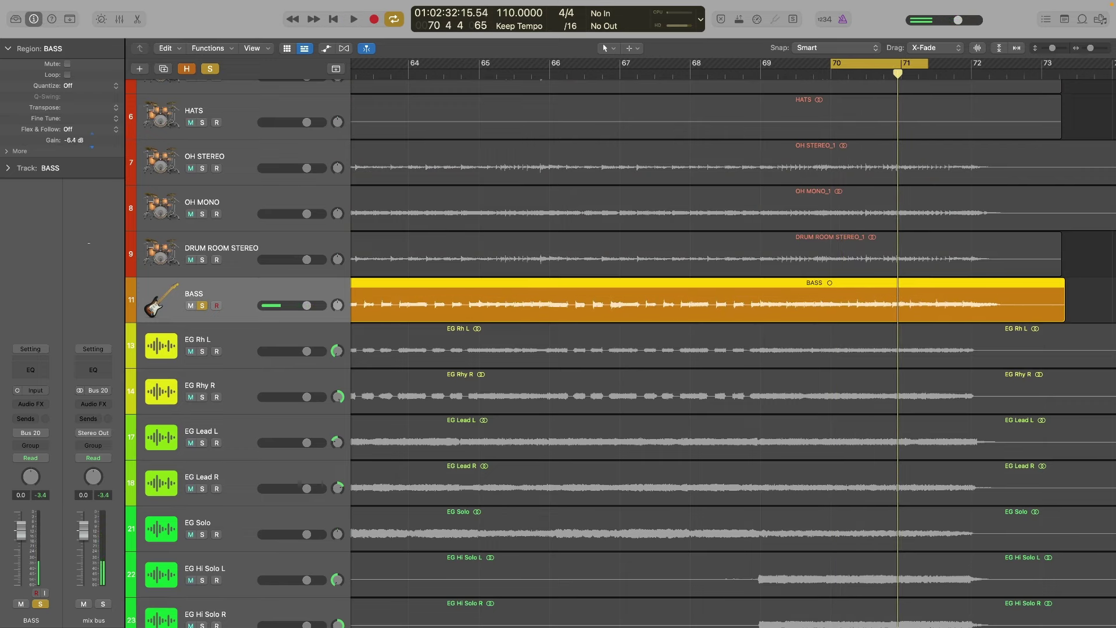
{"action": "key", "text": "s"}
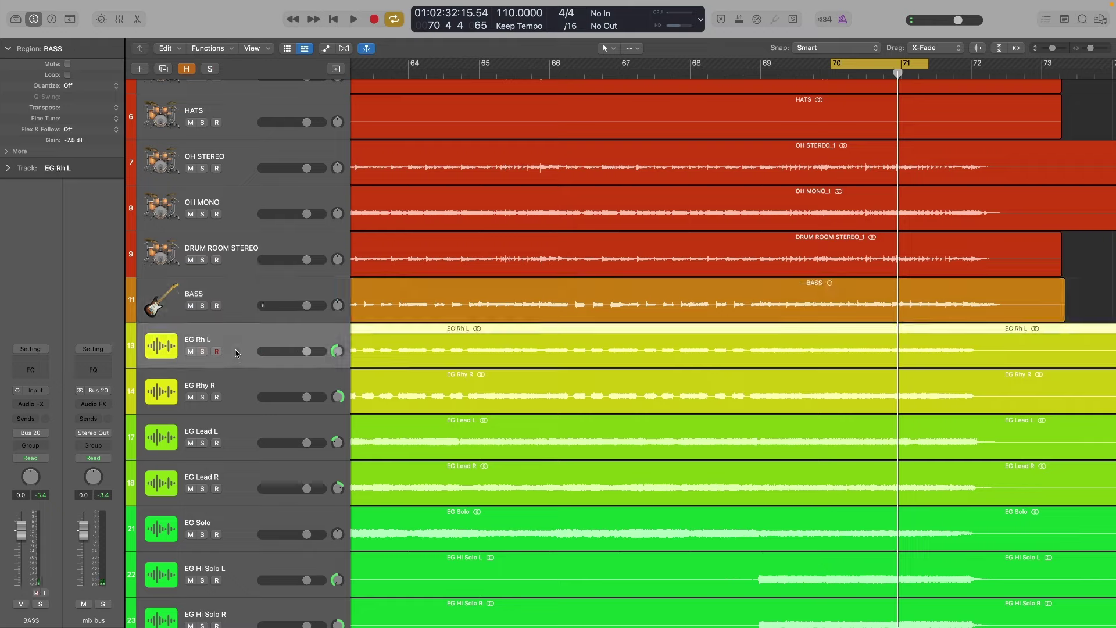
- Solo the EG Rh L track and play the cycle range to check its peak level
{"action": "left_click", "coordinate": [237, 344]}
{"action": "key", "text": "s"}
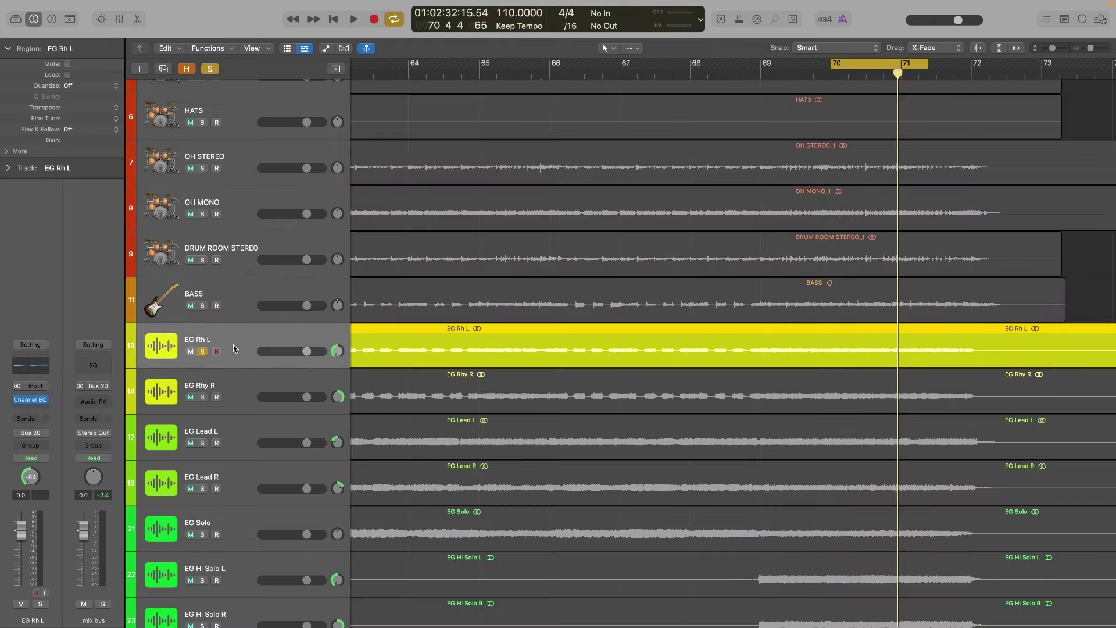
{"action": "key", "text": "space"}
{"action": "scroll", "coordinate": [233, 349], "scroll_direction": "down", "scroll_amount": 2}
{"action": "key", "text": "space"}
- Solo EG Rhy R instead of EG Rh L, check it in playback, set its region gain to -2.0 dB and clear the solo
{"action": "left_click", "coordinate": [244, 347]}
{"action": "key", "text": "s"}
{"action": "left_click", "coordinate": [202, 296]}
{"action": "key", "text": "space"}
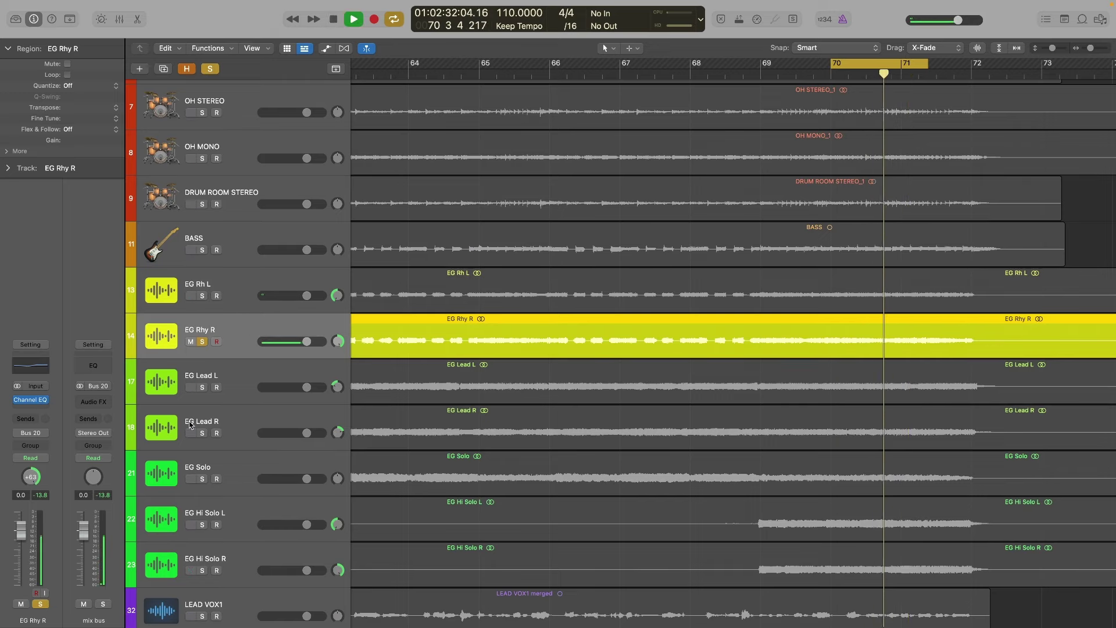
{"action": "key", "text": "space"}
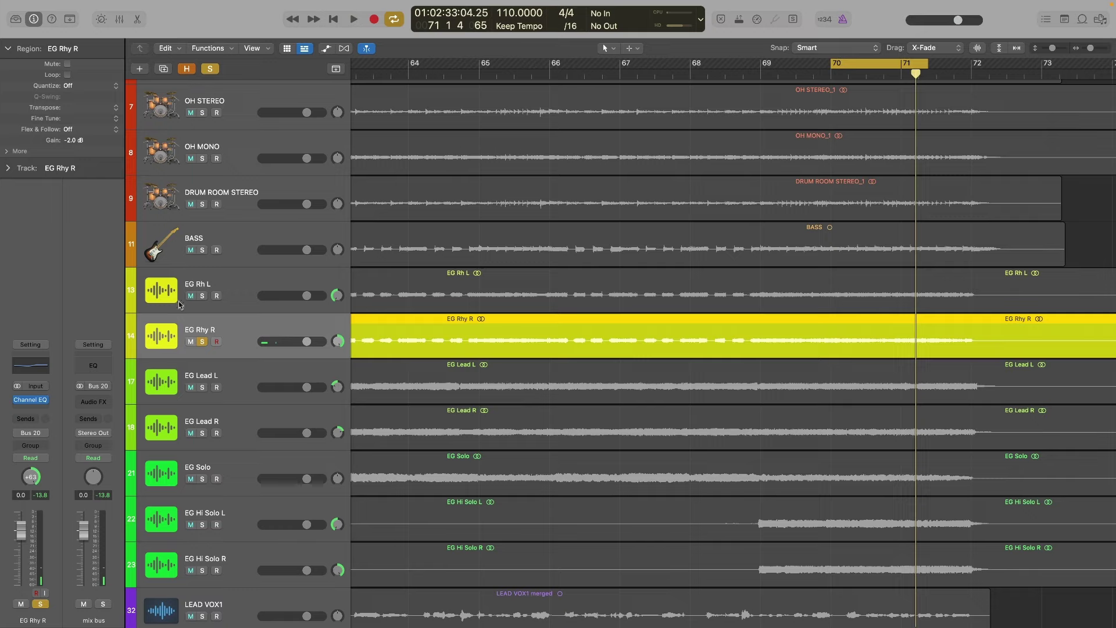
{"action": "left_click", "coordinate": [202, 341]}
- Solo EG Lead L and, in its place, EG Lead R during cycle playback to check their peak levels
{"action": "scroll", "coordinate": [227, 326], "scroll_direction": "down", "scroll_amount": 3}
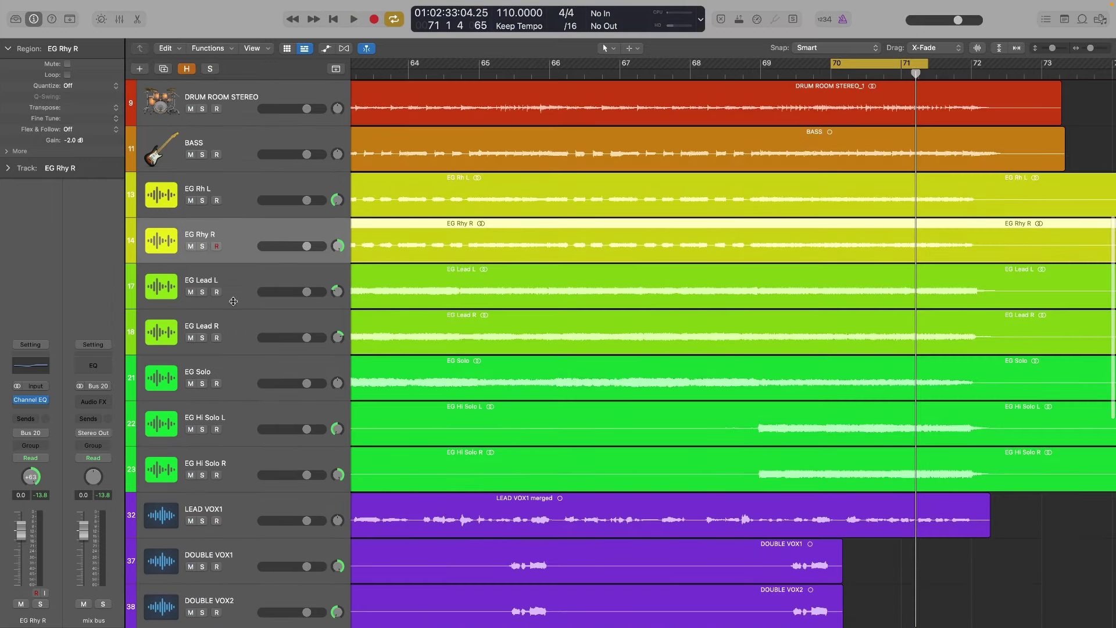
{"action": "left_click", "coordinate": [234, 293]}
{"action": "key", "text": "s"}
{"action": "key", "text": "space"}
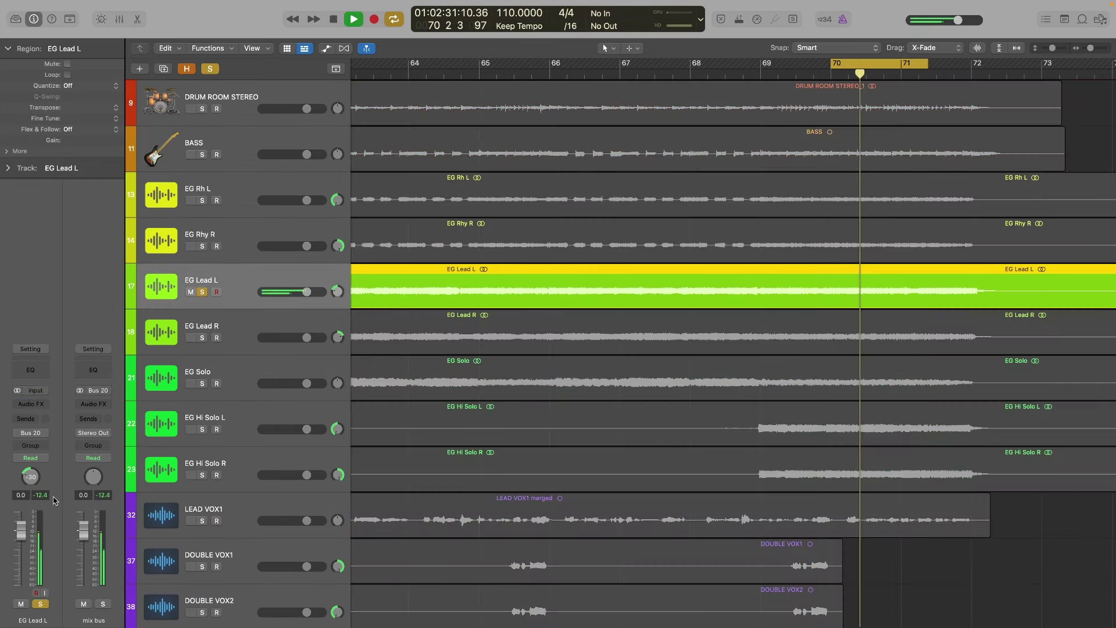
{"action": "key", "text": "s"}
{"action": "left_click", "coordinate": [237, 339]}
- Solo the EG Solo track instead of EG Lead R and check its peak level in playback
{"action": "key", "text": "s"}
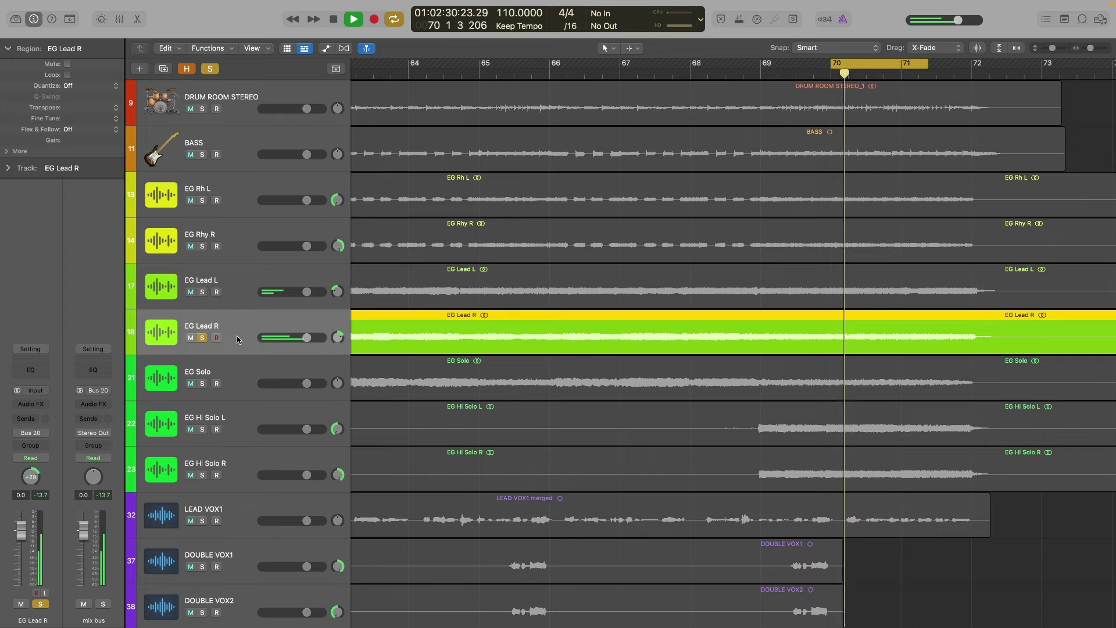
{"action": "key", "text": "s"}
{"action": "left_click", "coordinate": [228, 385]}
{"action": "key", "text": "s"}
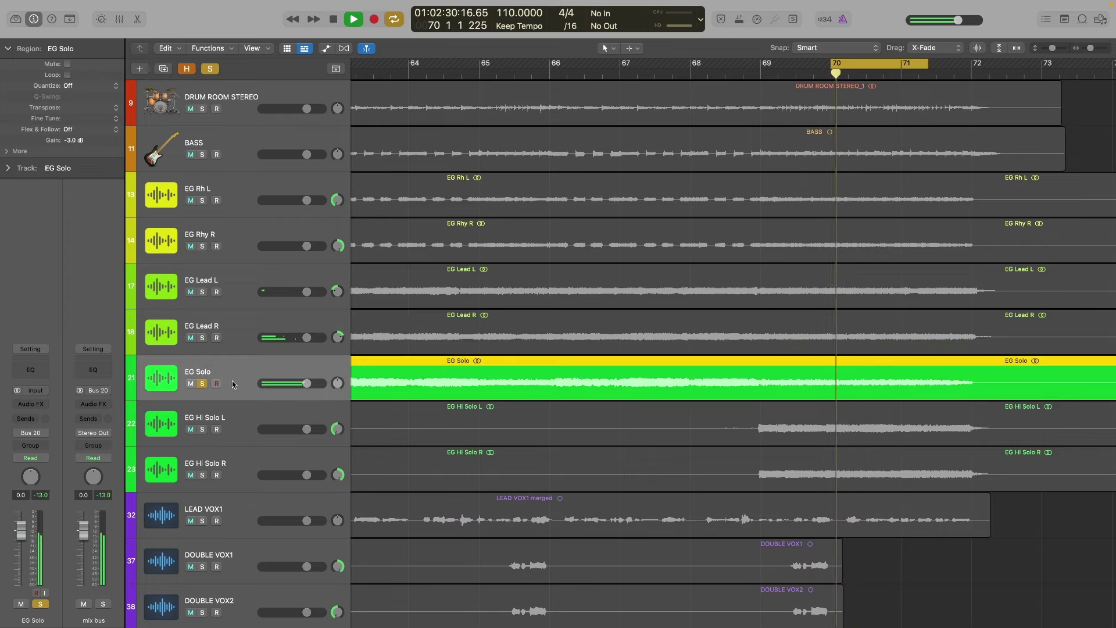
{"action": "scroll", "coordinate": [233, 384], "scroll_direction": "down", "scroll_amount": 1}
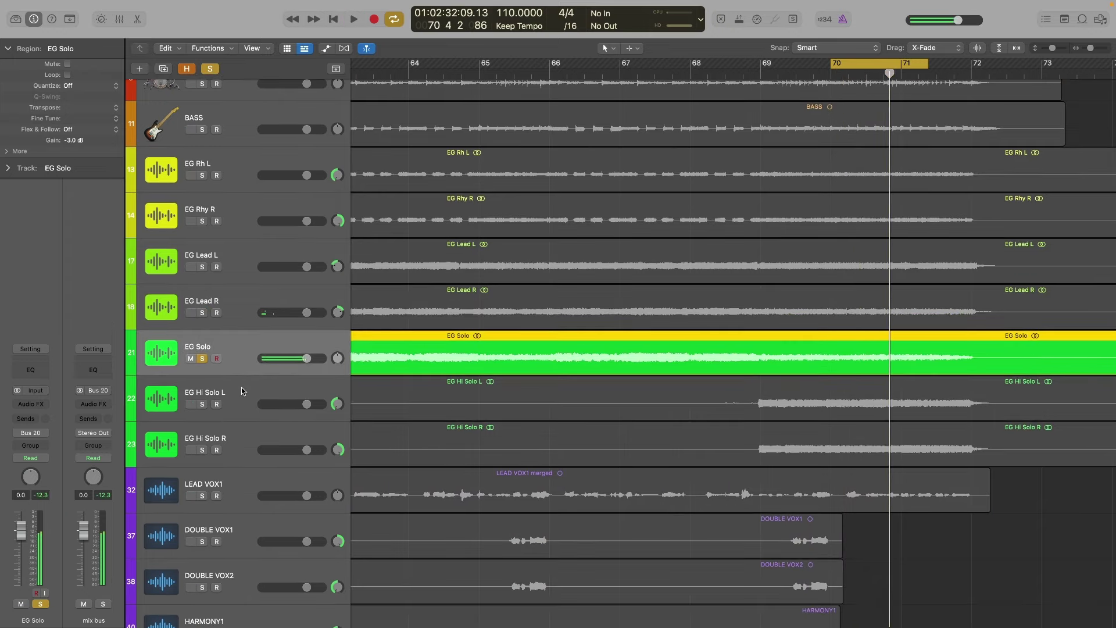
- Solo the EG Hi Solo L track instead of EG Solo and play the cycle to check its peak level
{"action": "key", "text": "s"}
{"action": "left_click", "coordinate": [242, 395]}
{"action": "key", "text": "s"}
{"action": "scroll", "coordinate": [243, 395], "scroll_direction": "down", "scroll_amount": 2}
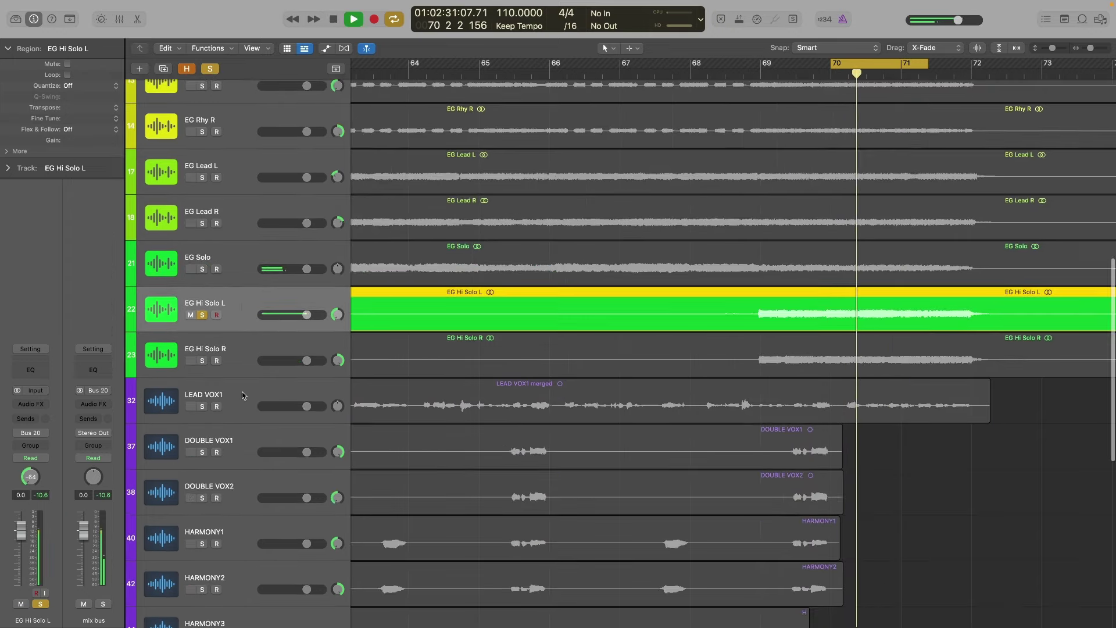
{"action": "key", "text": "space"}
- Solo EG Hi Solo R in place of EG Hi Solo L, check its level in playback and clear the solo
{"action": "left_click", "coordinate": [239, 362]}
{"action": "key", "text": "s"}
{"action": "key", "text": "space"}
{"action": "left_click", "coordinate": [237, 314]}
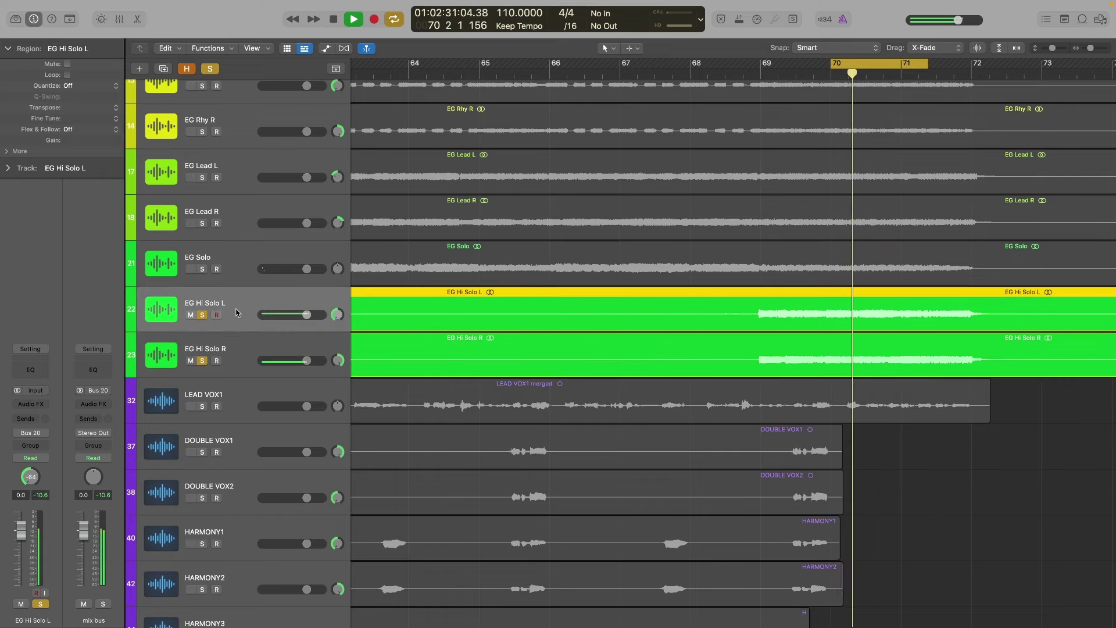
{"action": "key", "text": "s"}
{"action": "key", "text": "space"}
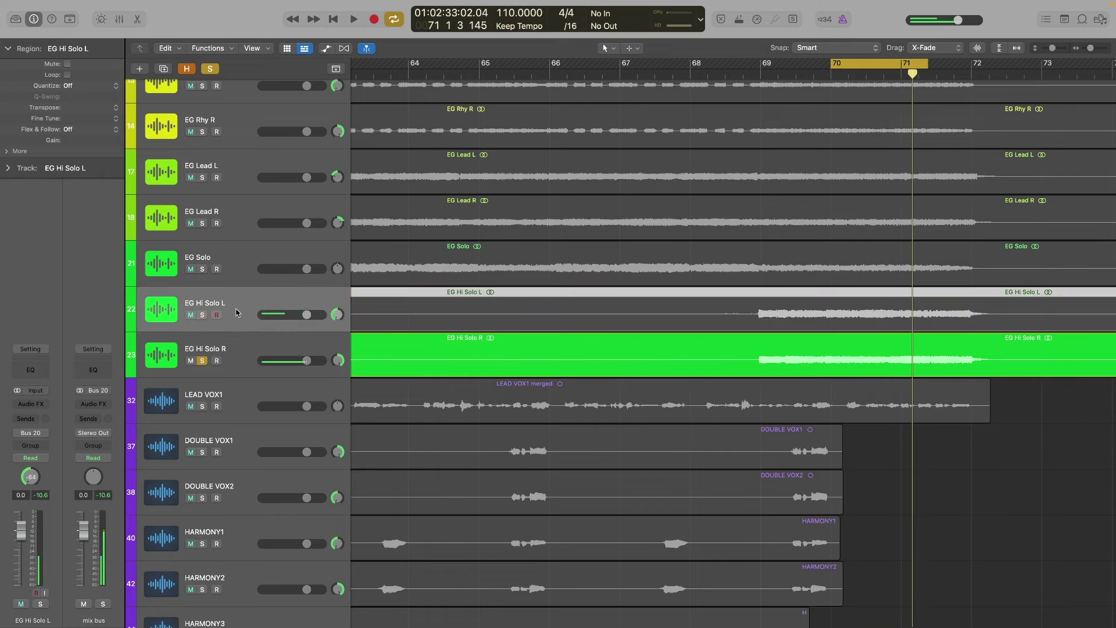
{"action": "key", "text": "s"}
- Solo the LEAD VOX1 track and play the cycle range to check its peak level
{"action": "scroll", "coordinate": [243, 349], "scroll_direction": "down", "scroll_amount": 2}
{"action": "left_click", "coordinate": [240, 321]}
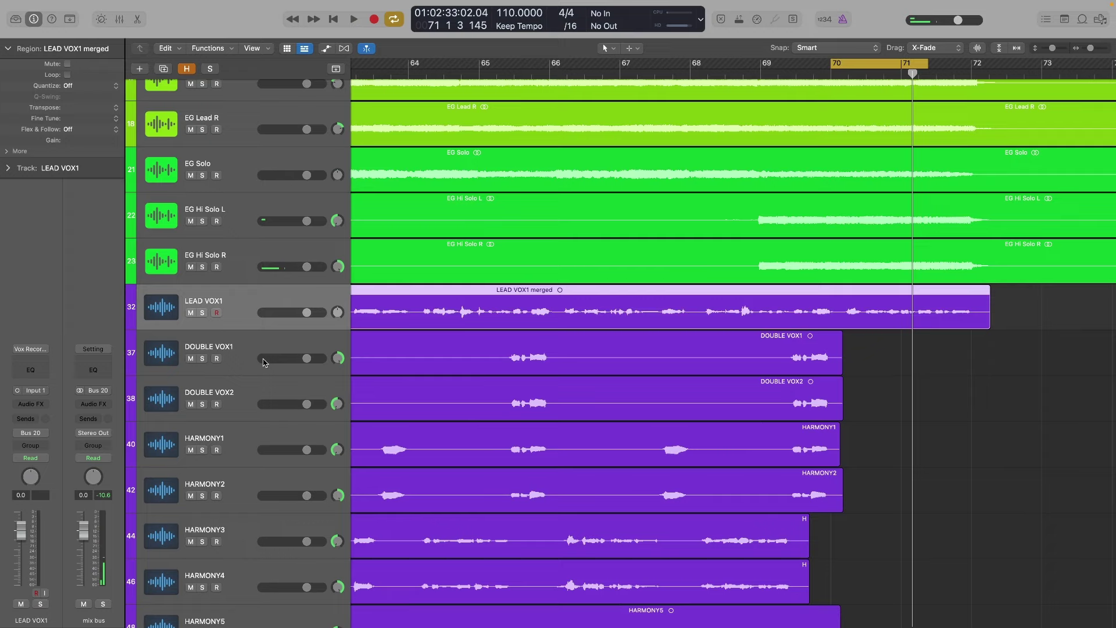
{"action": "key", "text": "s"}
{"action": "key", "text": "space"}
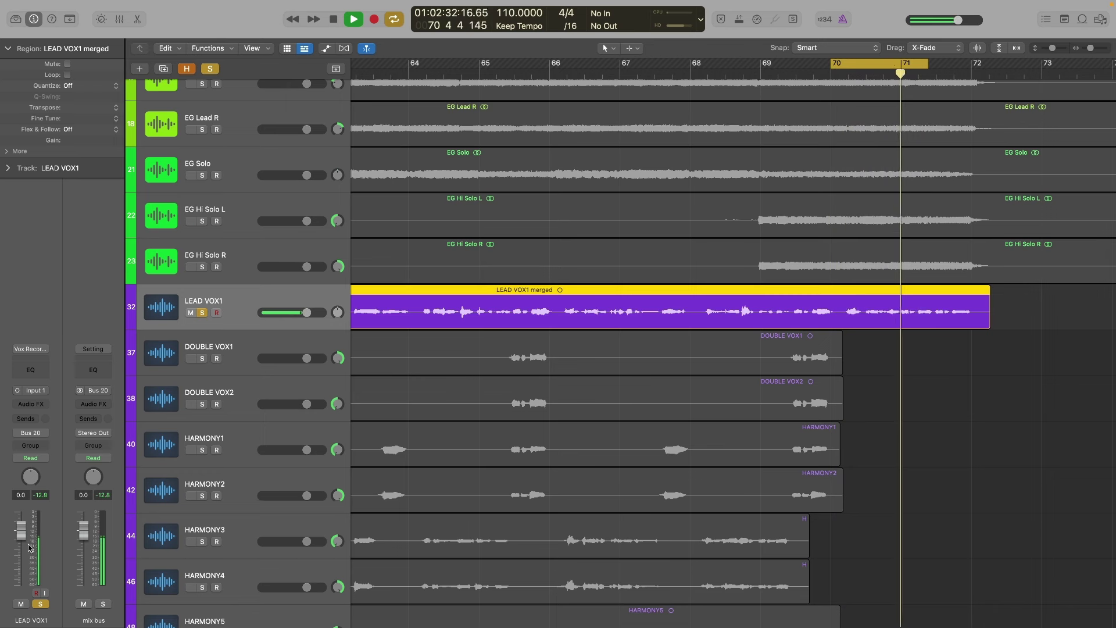
{"action": "key", "text": "space"}
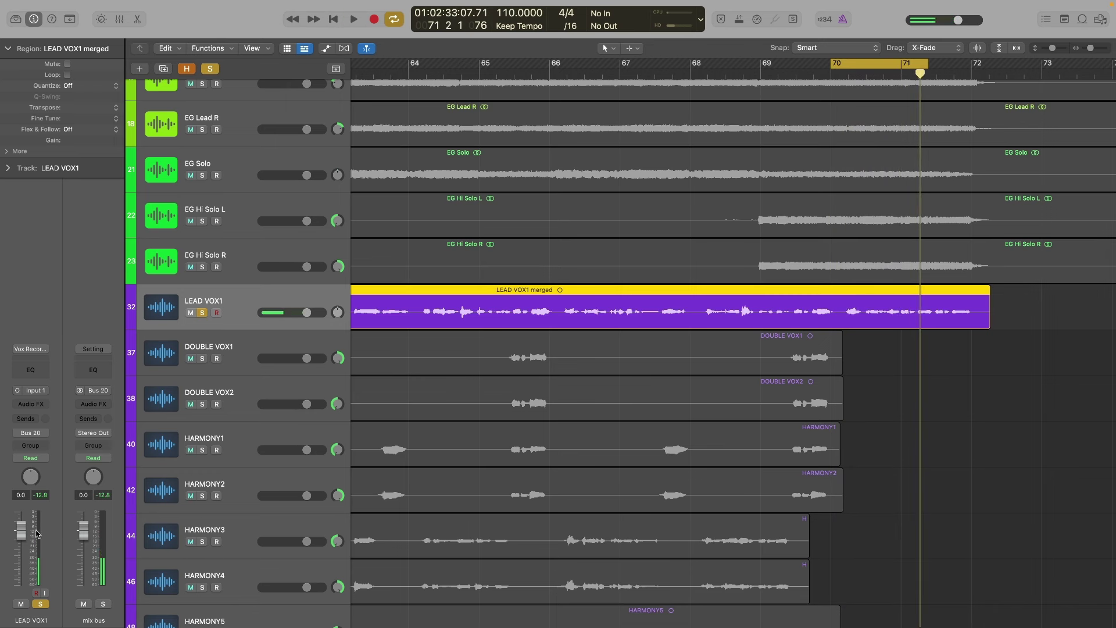
- Turn off the cycle and play LEAD VOX1 from just after bar 68 to check its louder passage
{"action": "left_click", "coordinate": [874, 64]}
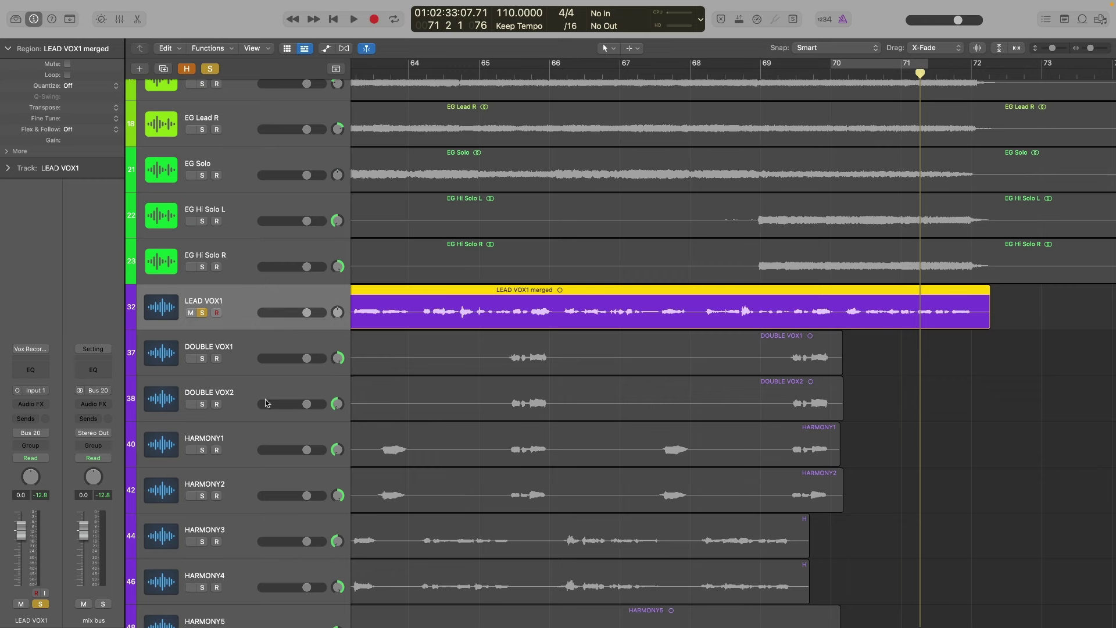
{"action": "left_click", "coordinate": [715, 71]}
{"action": "key", "text": "space"}
{"action": "key", "text": "space"}
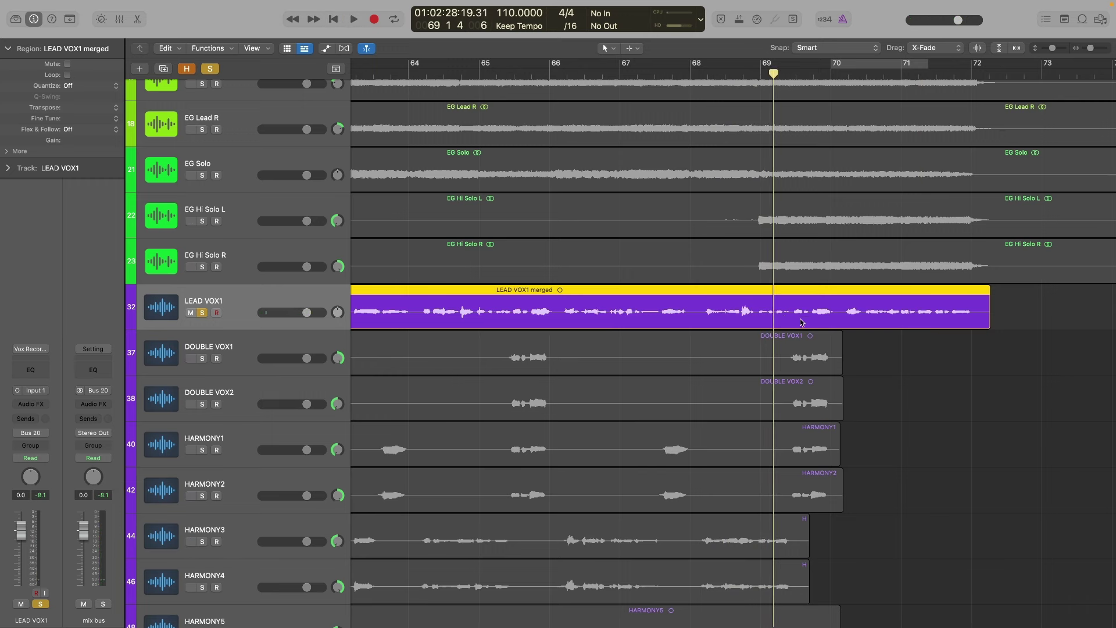
- Clear the LEAD VOX1 solo and select all backing vocal tracks from DOUBLE VOX1 to HARMONY8
{"action": "scroll", "coordinate": [855, 354], "scroll_direction": "down", "scroll_amount": 2}
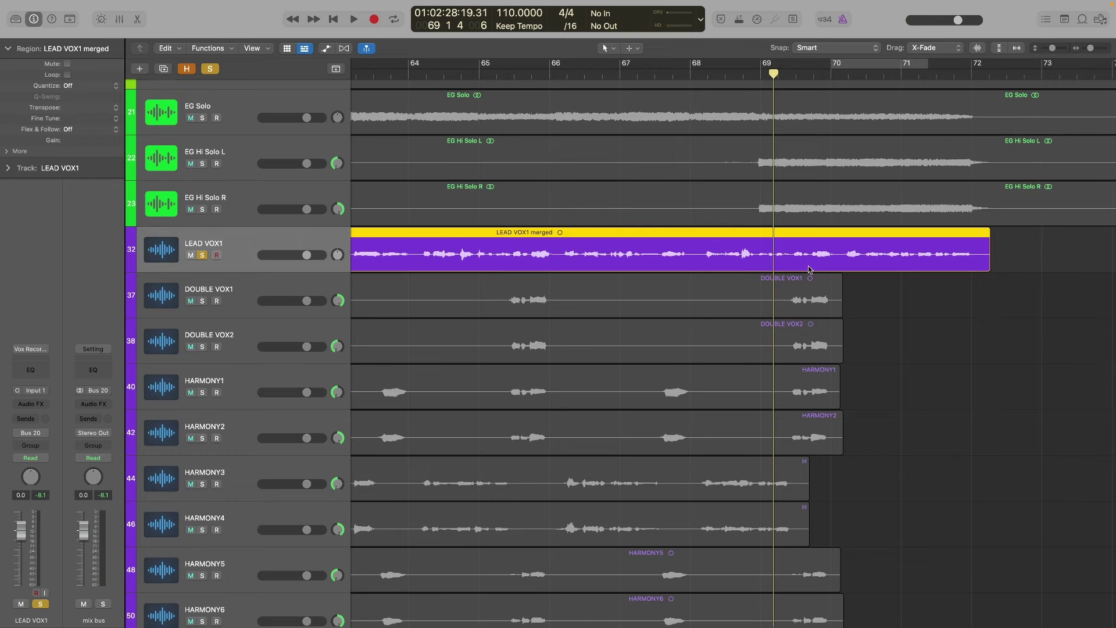
{"action": "left_click", "coordinate": [875, 443]}
{"action": "left_click", "coordinate": [256, 285]}
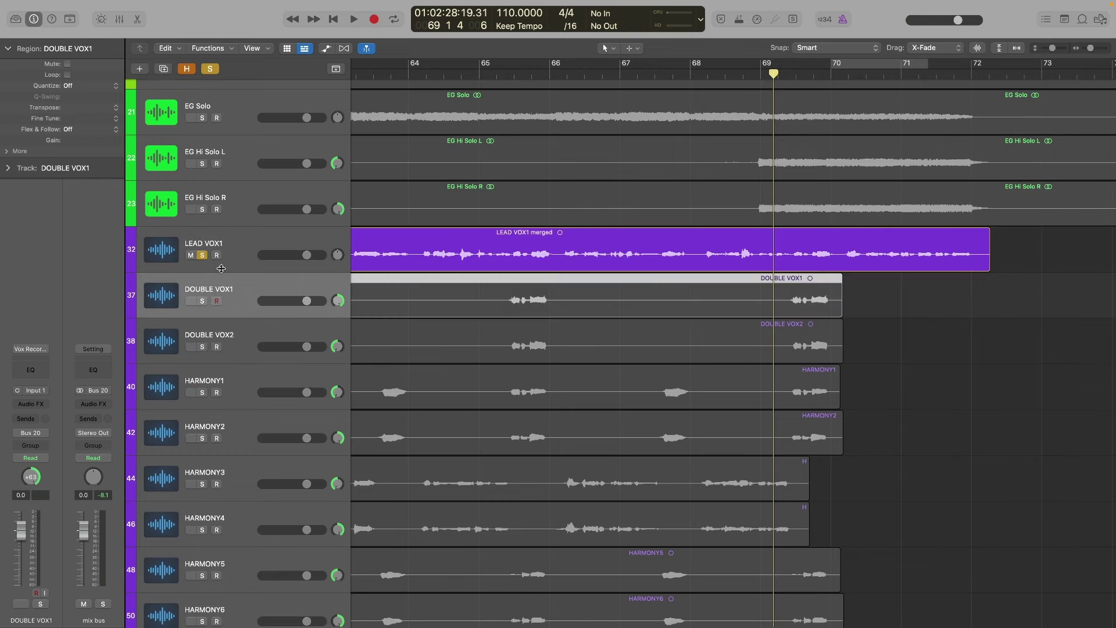
{"action": "left_click", "coordinate": [204, 256]}
{"action": "scroll", "coordinate": [264, 382], "scroll_direction": "down", "scroll_amount": 4}
{"action": "key", "text": "super+a"}
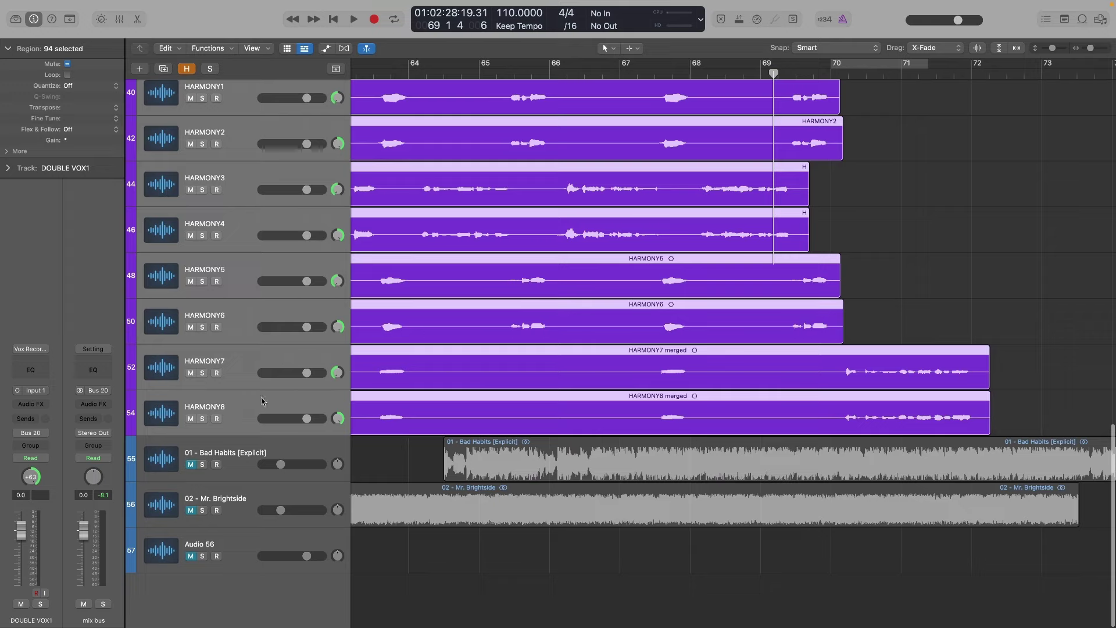
- Show the mixer, deselect the regions and solo the selected backing vocal tracks during playback
{"action": "key", "text": "x"}
{"action": "scroll", "coordinate": [901, 189], "scroll_direction": "up", "scroll_amount": 3}
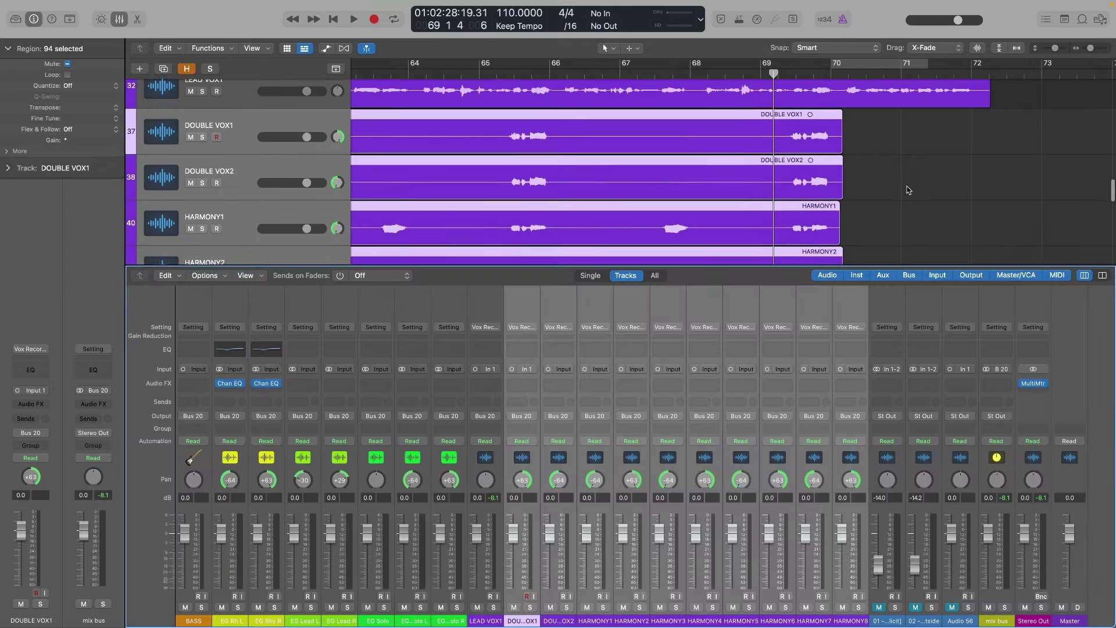
{"action": "left_click", "coordinate": [909, 187]}
{"action": "key", "text": "space"}
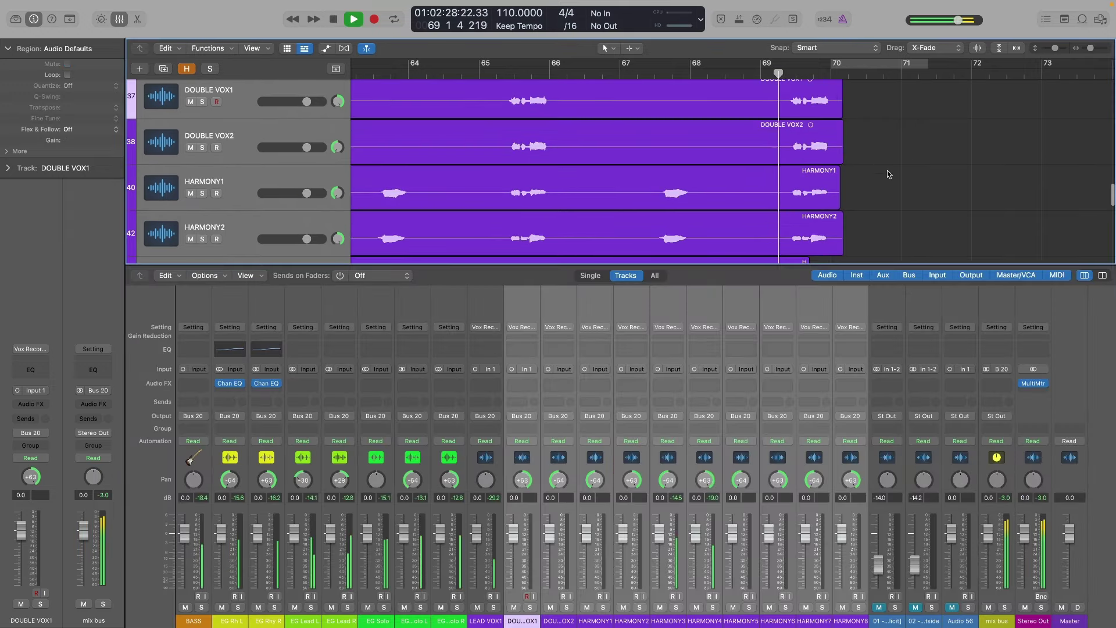
{"action": "key", "text": "s"}
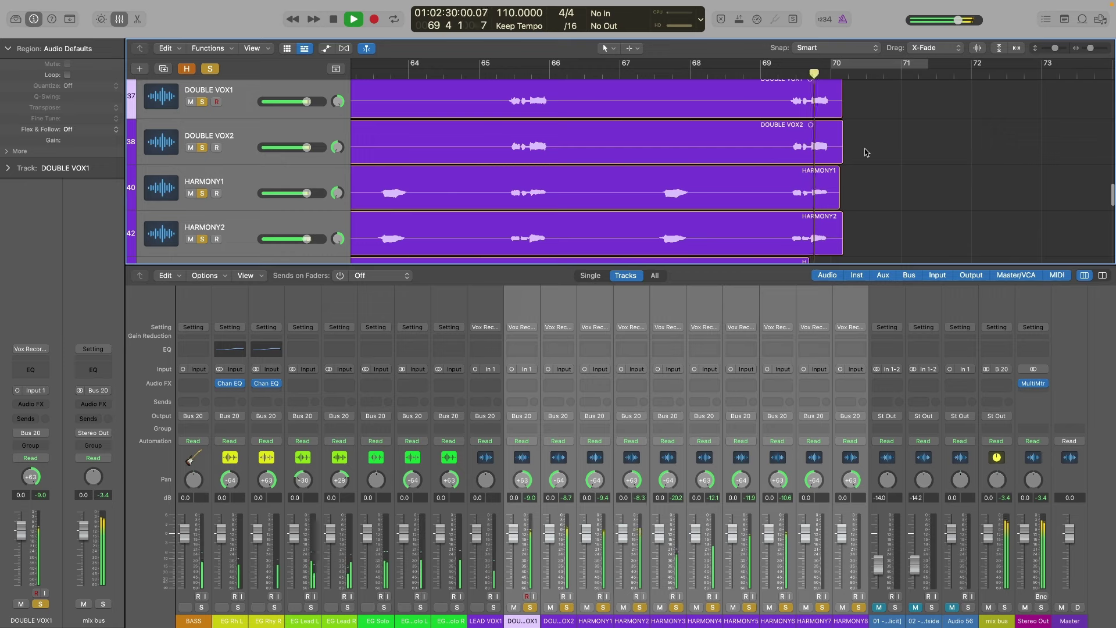
{"action": "key", "text": "space"}
- Play the soloed backing vocals from about bar 65 to check their peak levels in the mixer
{"action": "left_click", "coordinate": [507, 72]}
{"action": "key", "text": "space"}
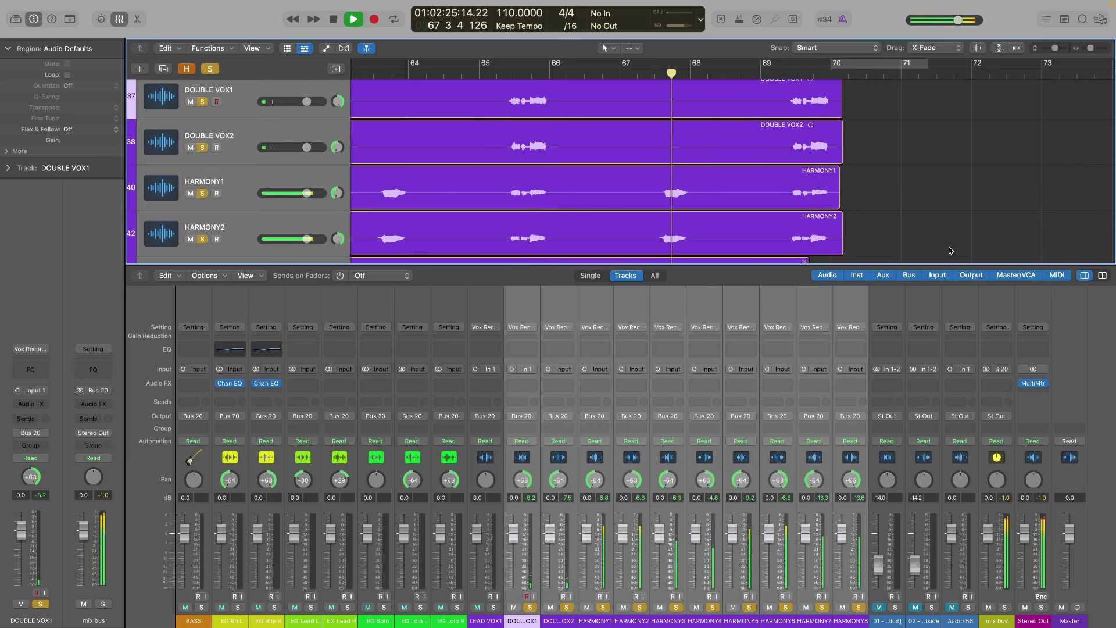
{"action": "key", "text": "space"}
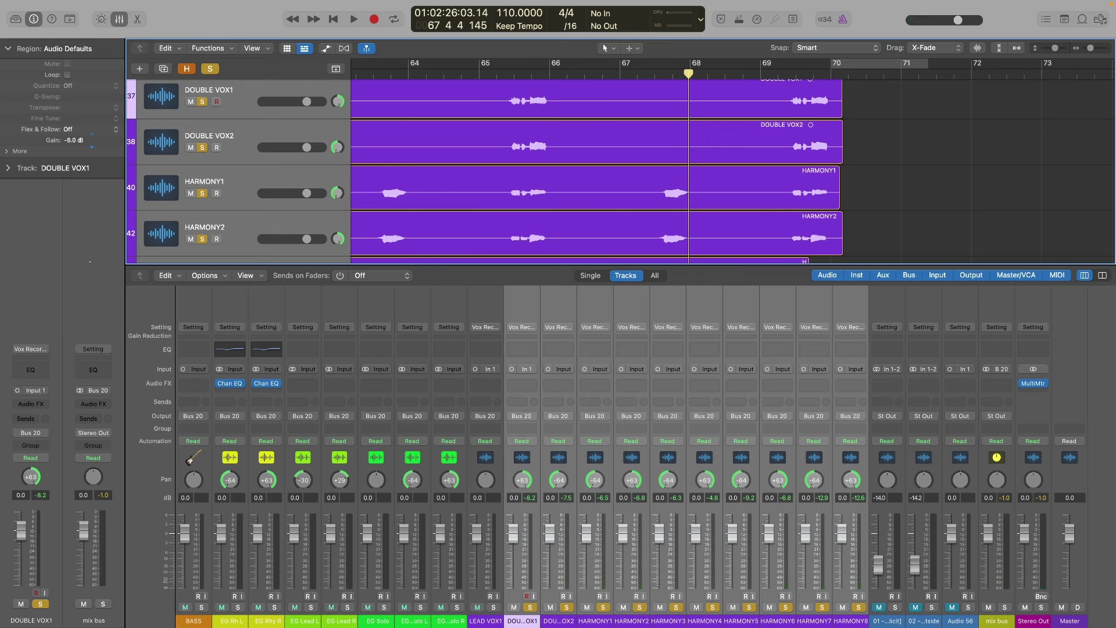
- Try to lower the backing vocals' region gain to -6.0 dB and replay from about bar 65
{"action": "key", "text": "space"}
{"action": "left_click", "coordinate": [505, 74]}
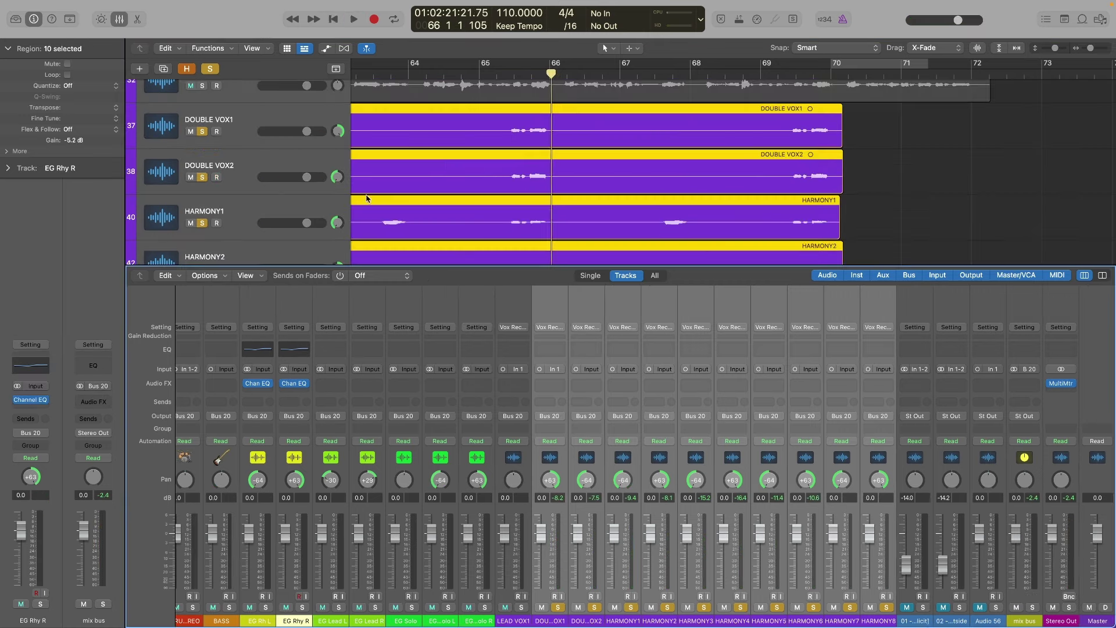
{"action": "key", "text": "space"}
- Lower the gain of the ten selected backing vocal regions to -5.2 dB, replay from about bar 65 and deselect them
{"action": "left_click", "coordinate": [498, 74]}
{"action": "key", "text": "space"}
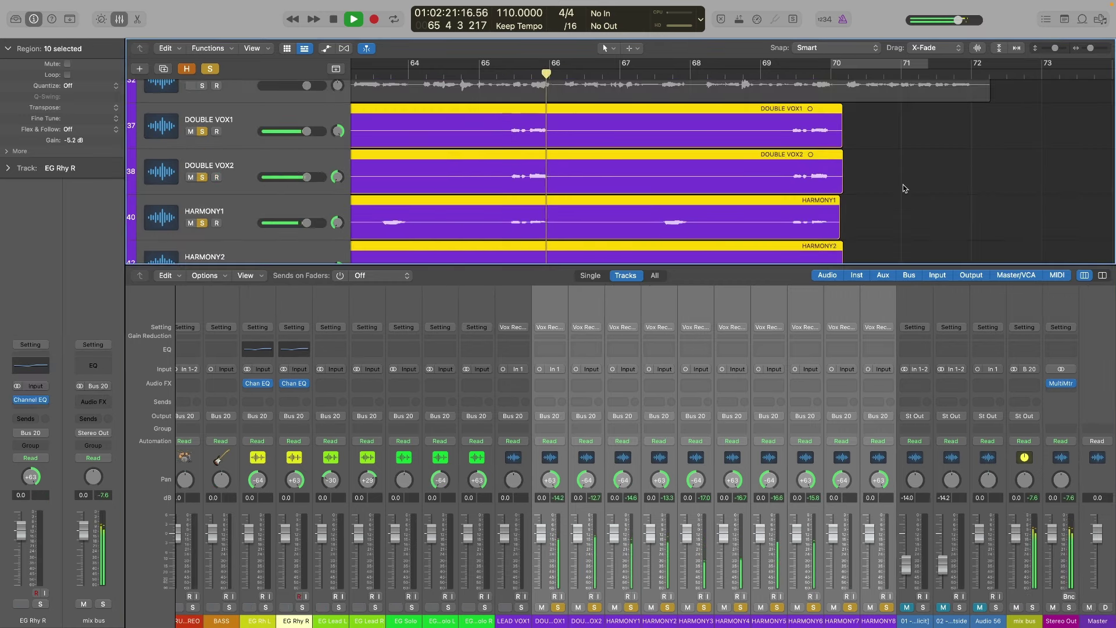
{"action": "scroll", "coordinate": [906, 191], "scroll_direction": "down", "scroll_amount": 4}
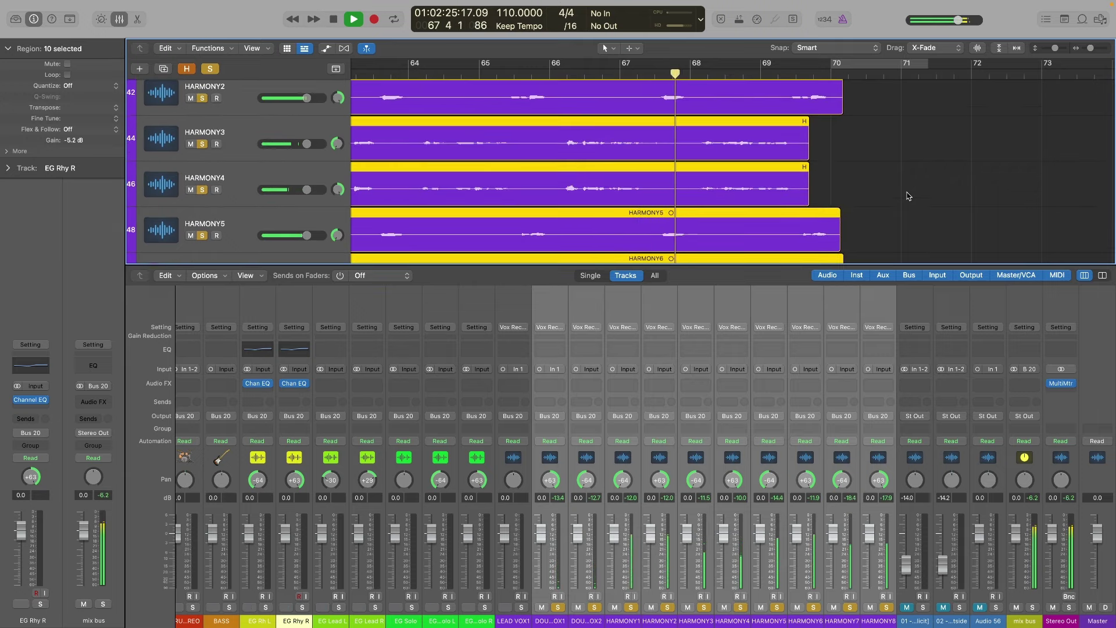
{"action": "key", "text": "space"}
{"action": "left_click", "coordinate": [909, 196]}
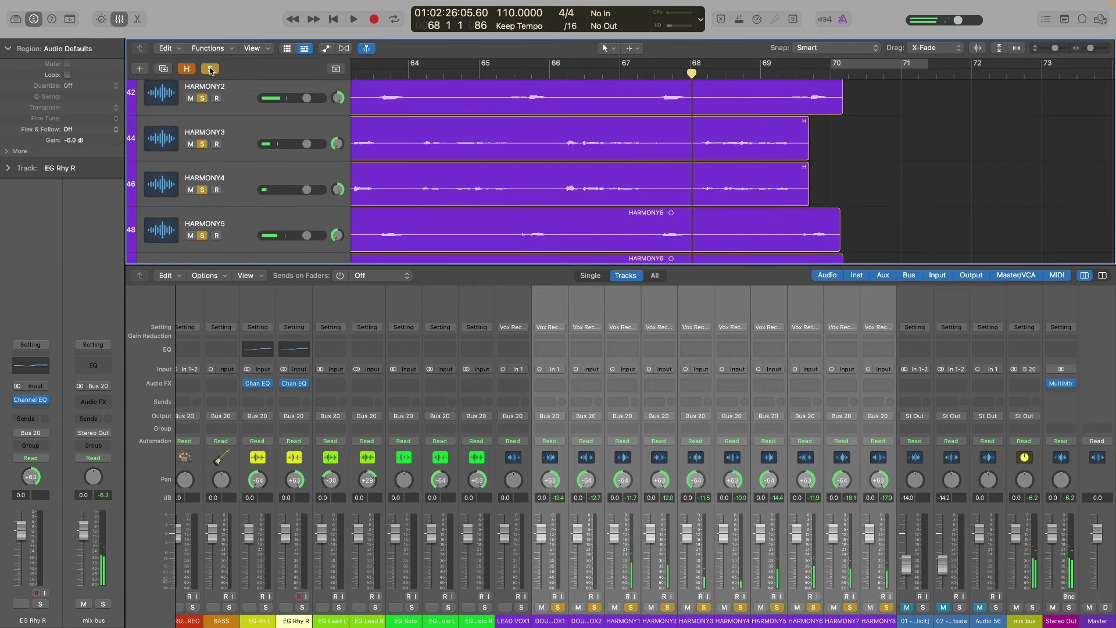
- Clear all track solos and hide the mixer
{"action": "left_click", "coordinate": [210, 70]}
{"action": "left_click", "coordinate": [119, 19]}
{"action": "scroll", "coordinate": [930, 290], "scroll_direction": "up", "scroll_amount": 15}
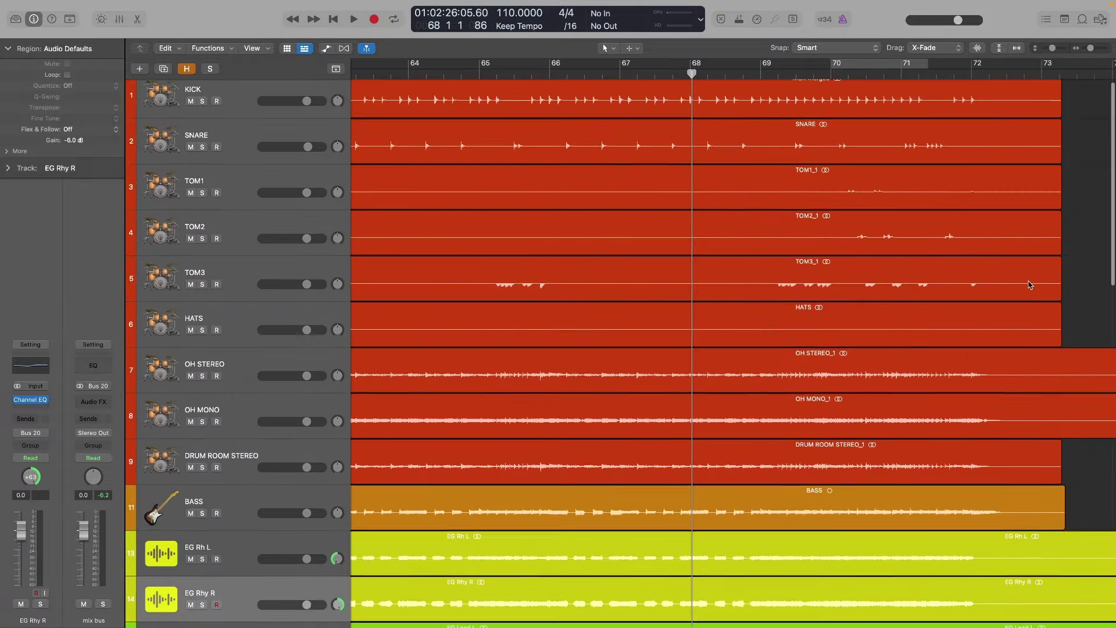
{"action": "scroll", "coordinate": [999, 252], "scroll_direction": "down", "scroll_amount": 12}
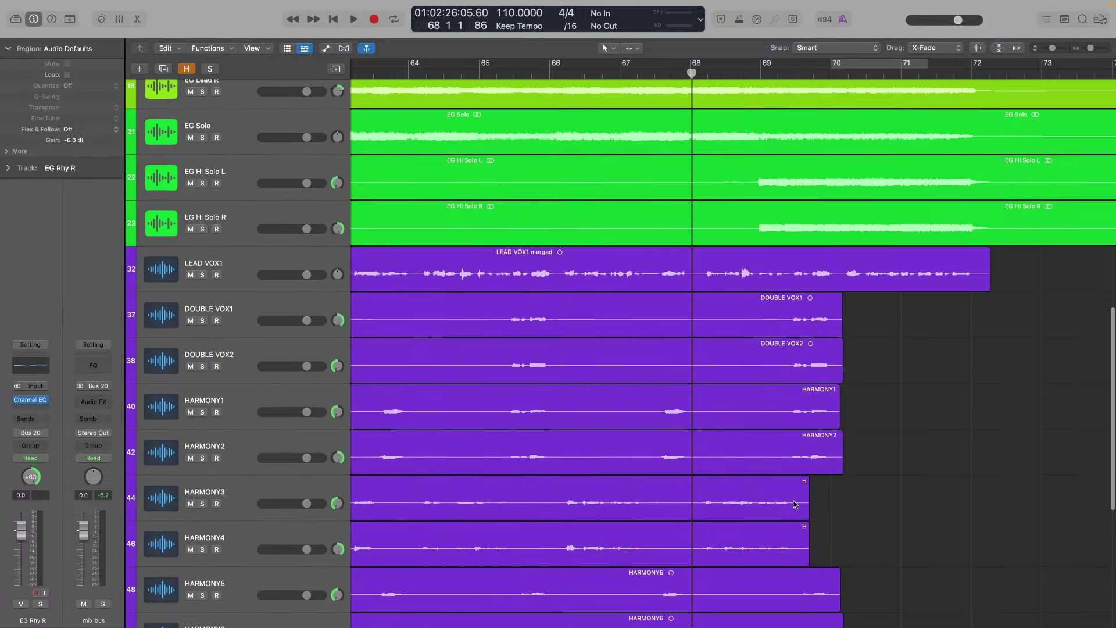
{"action": "scroll", "coordinate": [659, 339], "scroll_direction": "down", "scroll_amount": 3}
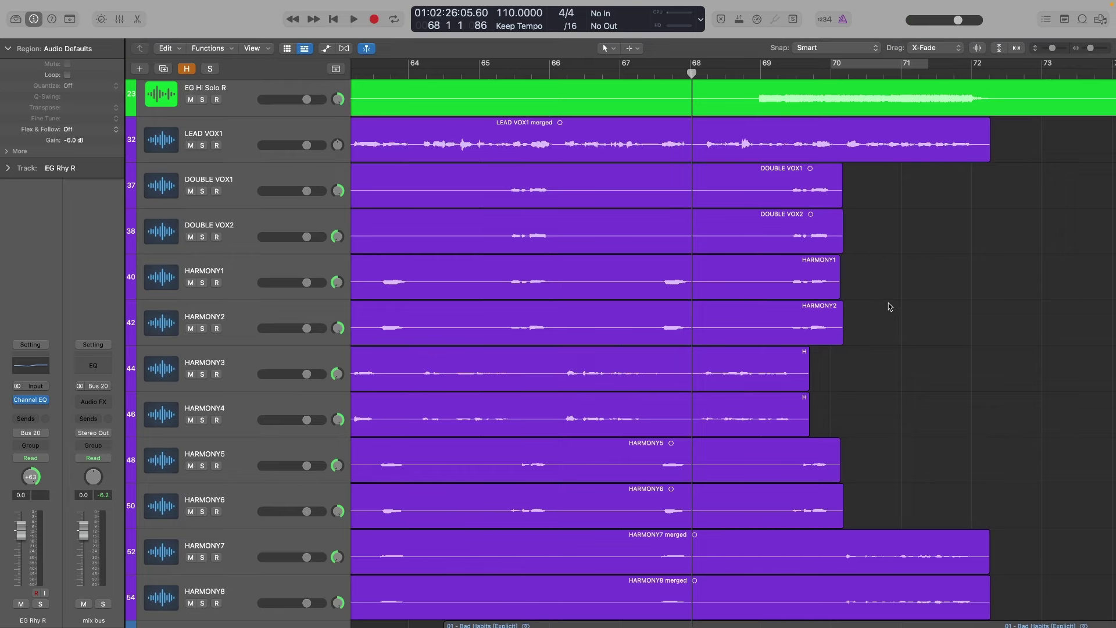
{"action": "scroll", "coordinate": [962, 347], "scroll_direction": "up", "scroll_amount": 2}
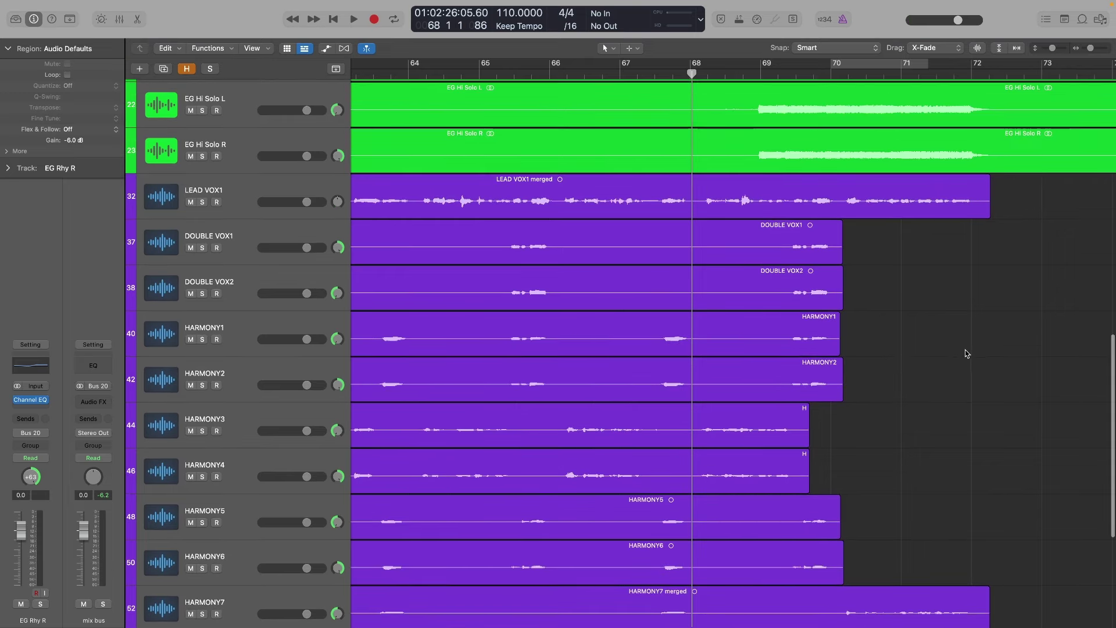
{"action": "scroll", "coordinate": [959, 385], "scroll_direction": "up", "scroll_amount": 10}
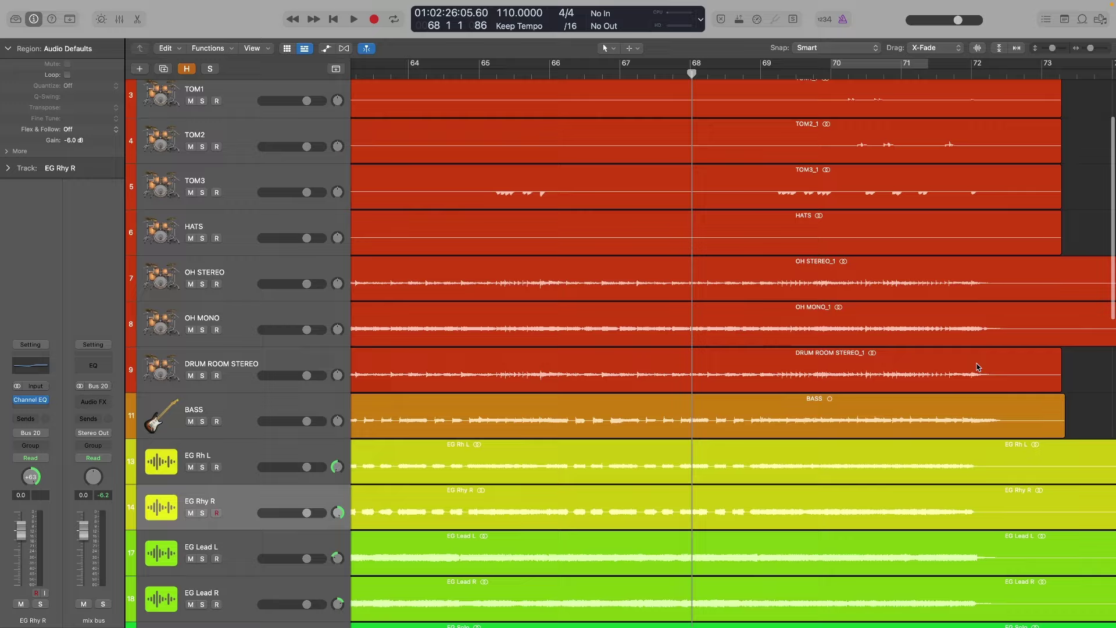
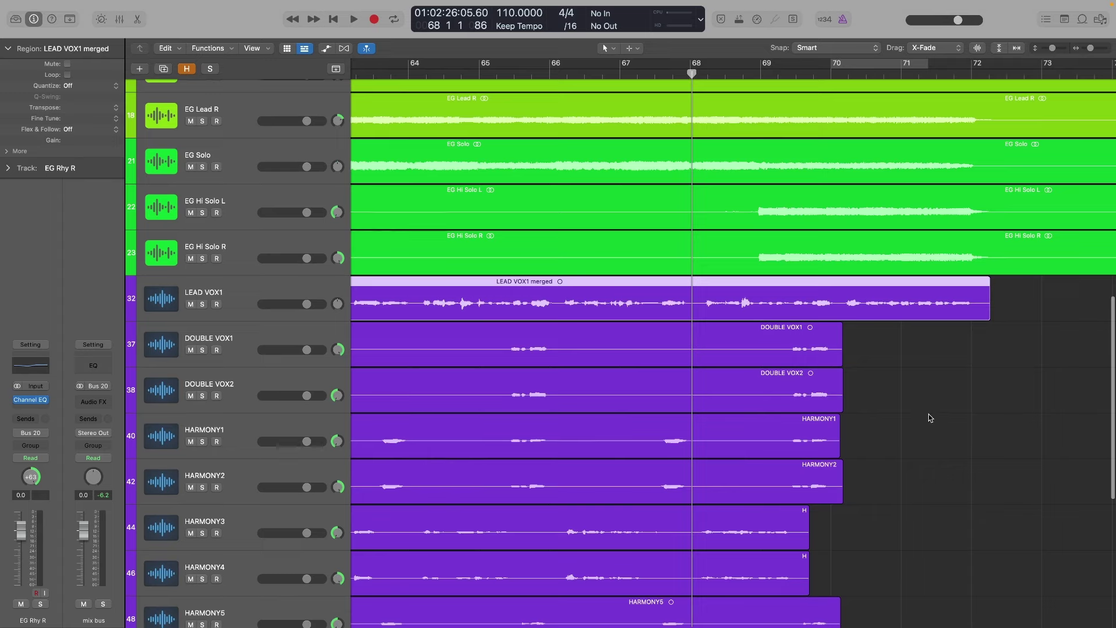
{"action": "scroll", "coordinate": [929, 417], "scroll_direction": "up", "scroll_amount": 1}
{"action": "scroll", "coordinate": [932, 415], "scroll_direction": "down", "scroll_amount": 10}
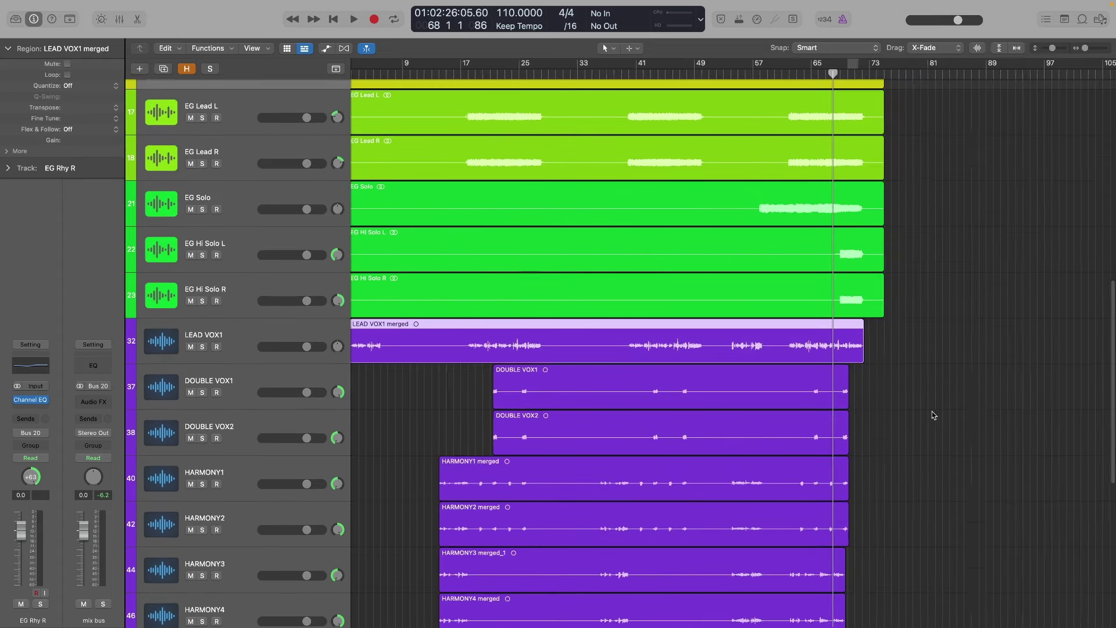
{"action": "scroll", "coordinate": [932, 415], "scroll_direction": "up", "scroll_amount": 12}
{"action": "scroll", "coordinate": [932, 415], "scroll_direction": "right", "scroll_amount": 5}
{"action": "scroll", "coordinate": [932, 415], "scroll_direction": "right", "scroll_amount": 1}
{"action": "scroll", "coordinate": [932, 415], "scroll_direction": "down", "scroll_amount": 10}
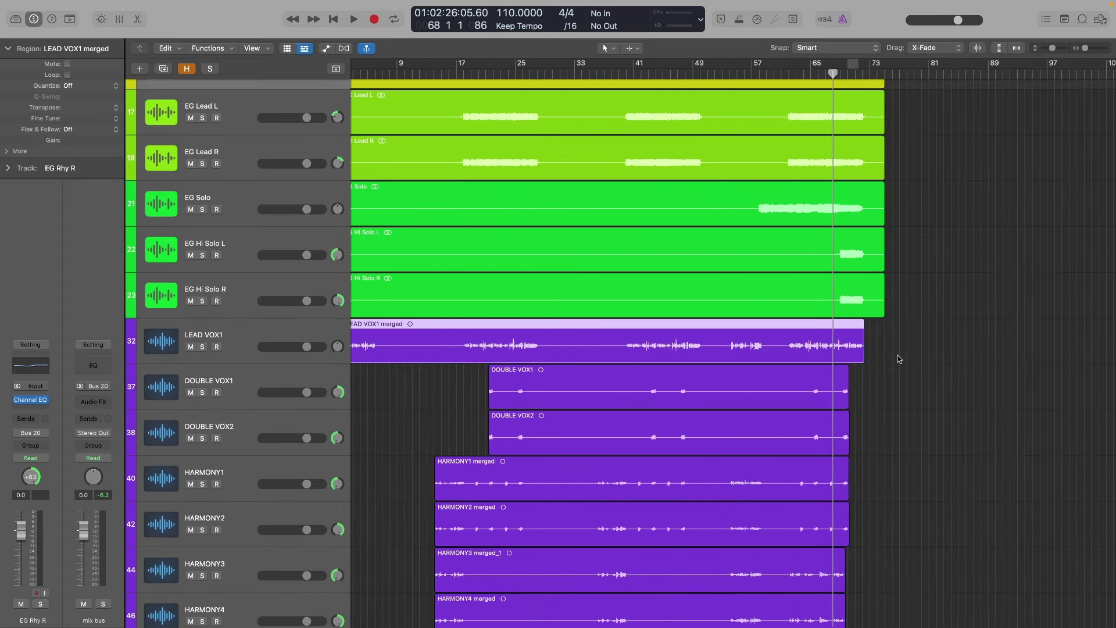
{"action": "left_click_drag", "start_coordinate": [789, 67], "coordinate": [865, 70]}
{"action": "key", "text": "super+Right"}
{"action": "key", "text": "super+Right"}
{"action": "key", "text": "super+Right"}
{"action": "key", "text": "super+Left"}
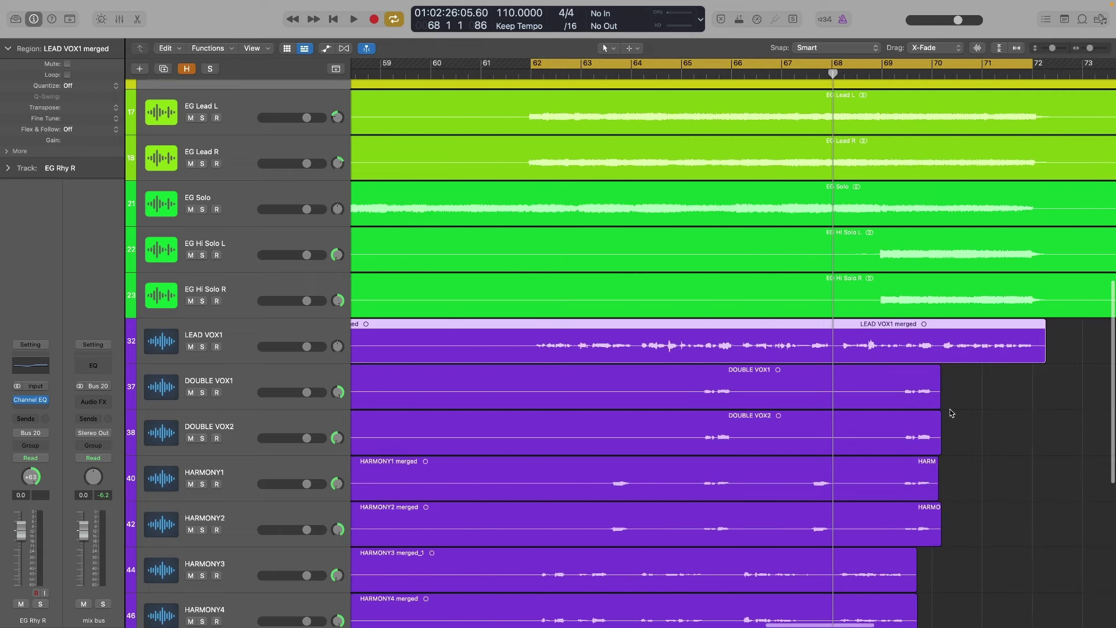
{"action": "key", "text": "super+Right"}
{"action": "key", "text": "super+Right"}
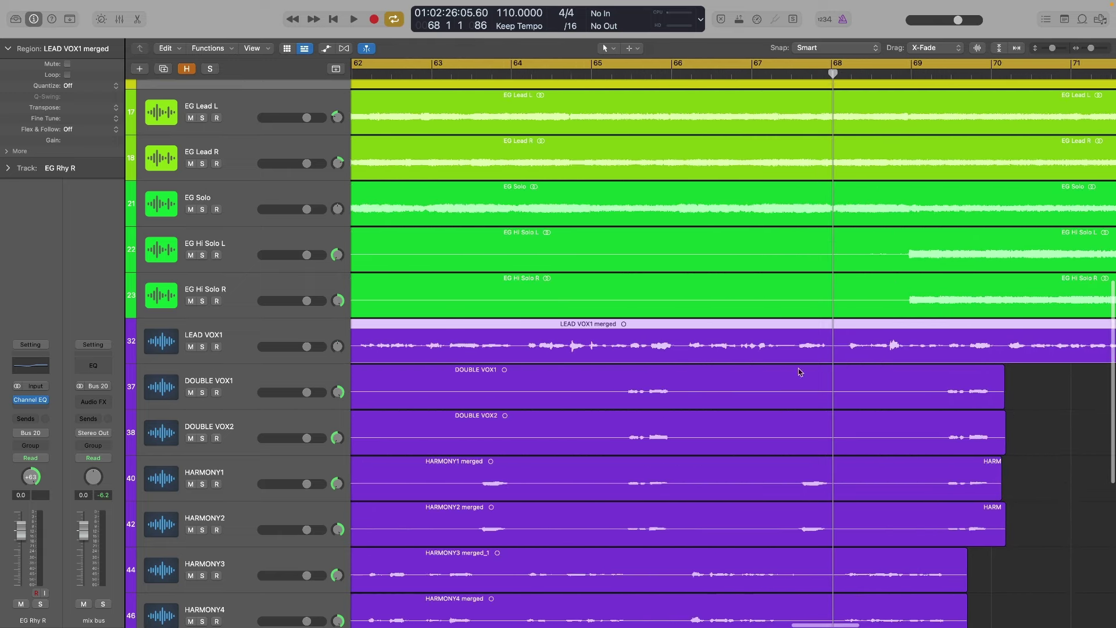
{"action": "scroll", "coordinate": [825, 354], "scroll_direction": "up", "scroll_amount": 1}
{"action": "scroll", "coordinate": [826, 354], "scroll_direction": "left", "scroll_amount": 6}
{"action": "scroll", "coordinate": [826, 355], "scroll_direction": "right", "scroll_amount": 4}
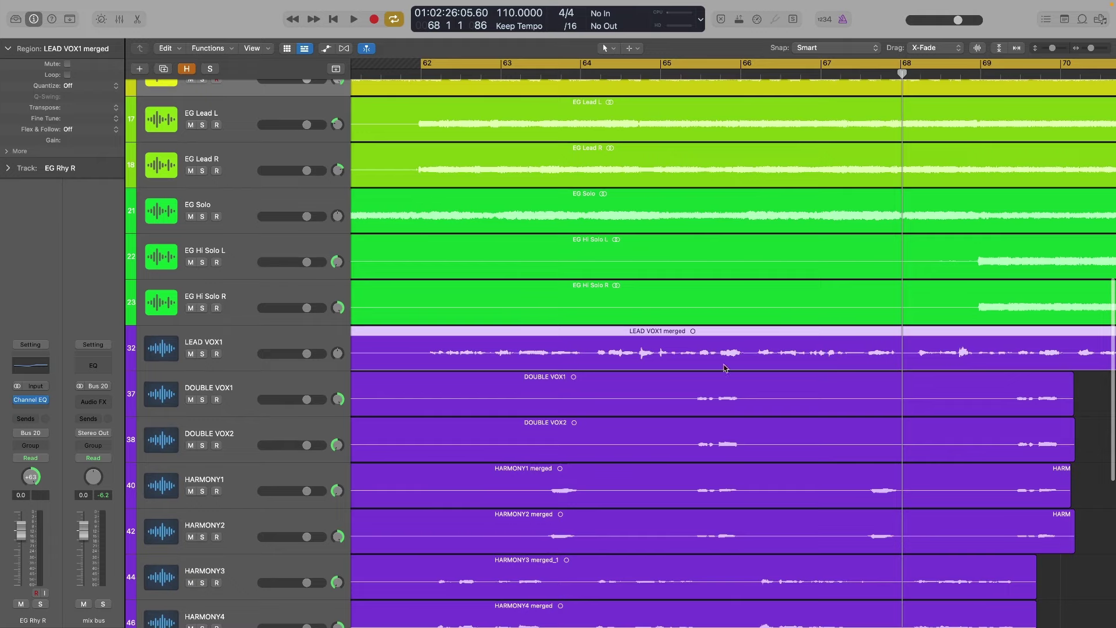
{"action": "scroll", "coordinate": [791, 340], "scroll_direction": "right", "scroll_amount": 4}
{"action": "left_click", "coordinate": [825, 74]}
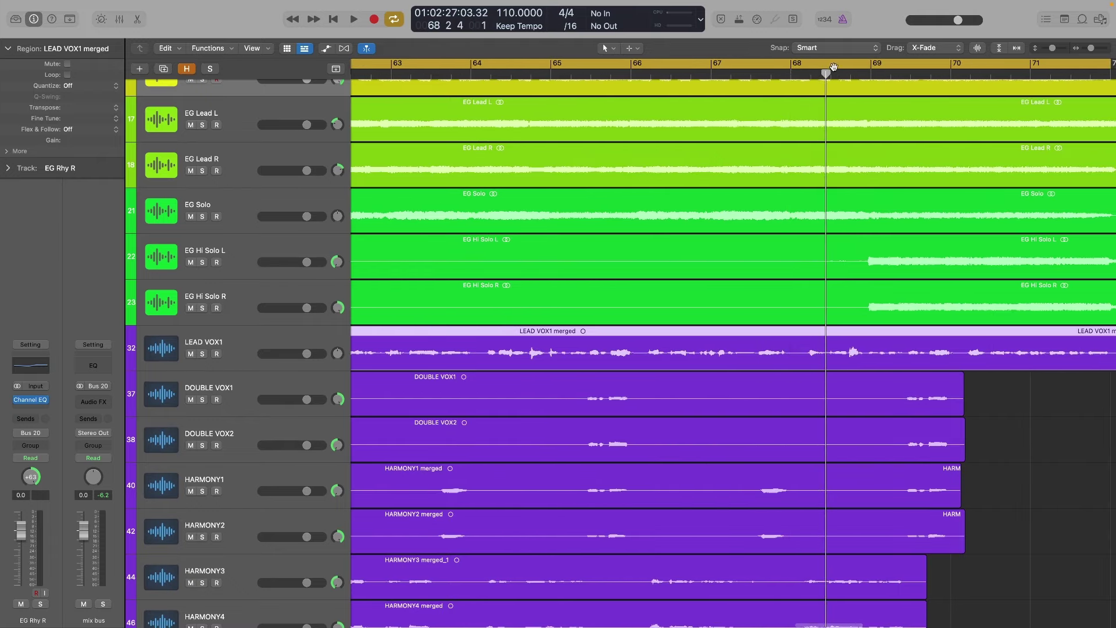
{"action": "key", "text": "c"}
- Enlarge the track height and examine the LEAD VOX1 waveform between bars 63 and 72 for uneven peaks
{"action": "scroll", "coordinate": [814, 376], "scroll_direction": "right", "scroll_amount": 6}
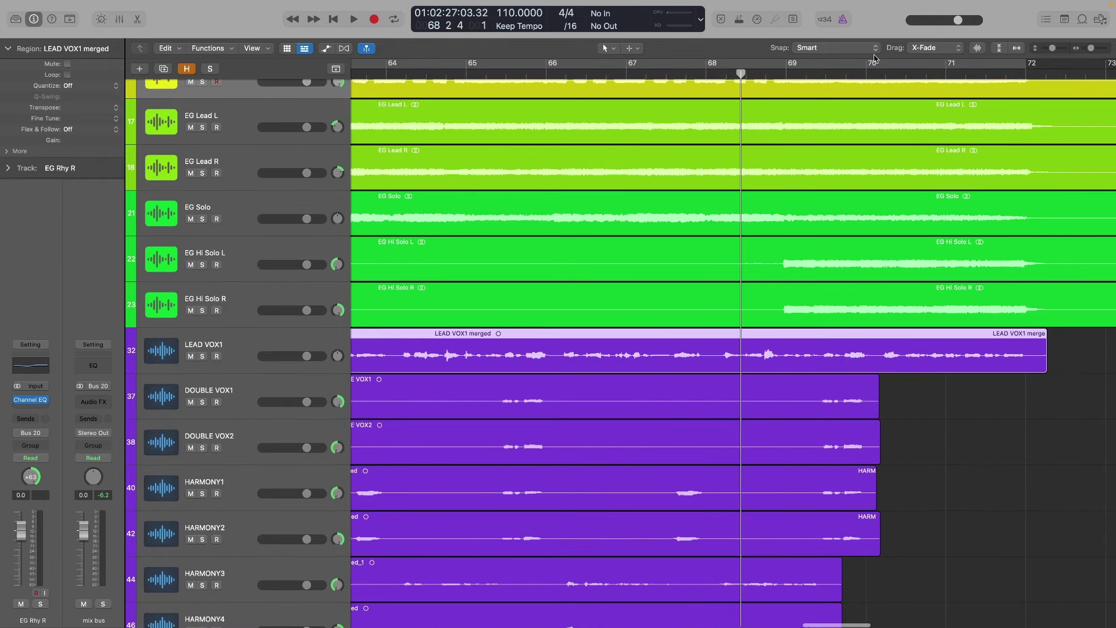
{"action": "left_click", "coordinate": [1054, 50]}
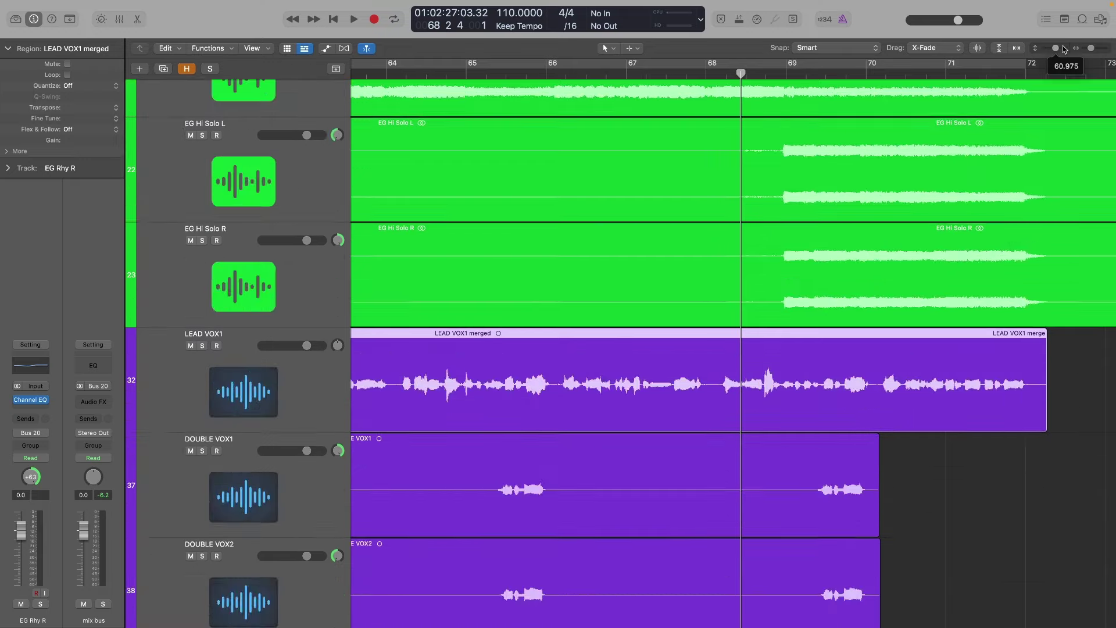
{"action": "scroll", "coordinate": [898, 299], "scroll_direction": "down", "scroll_amount": 3}
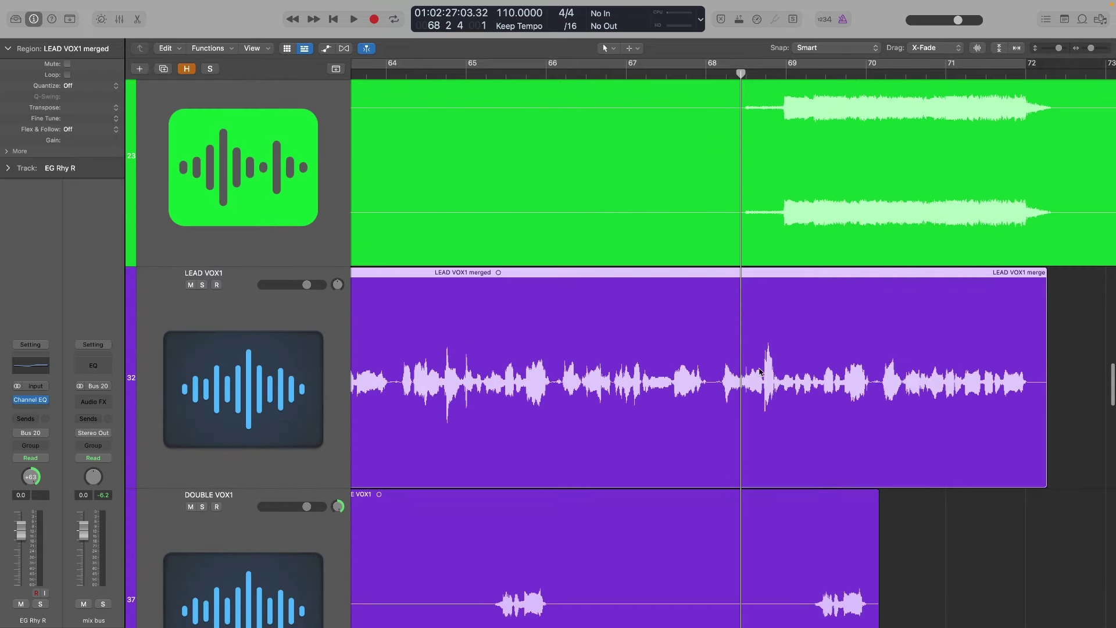
{"action": "left_click_drag", "start_coordinate": [761, 368], "coordinate": [866, 363]}
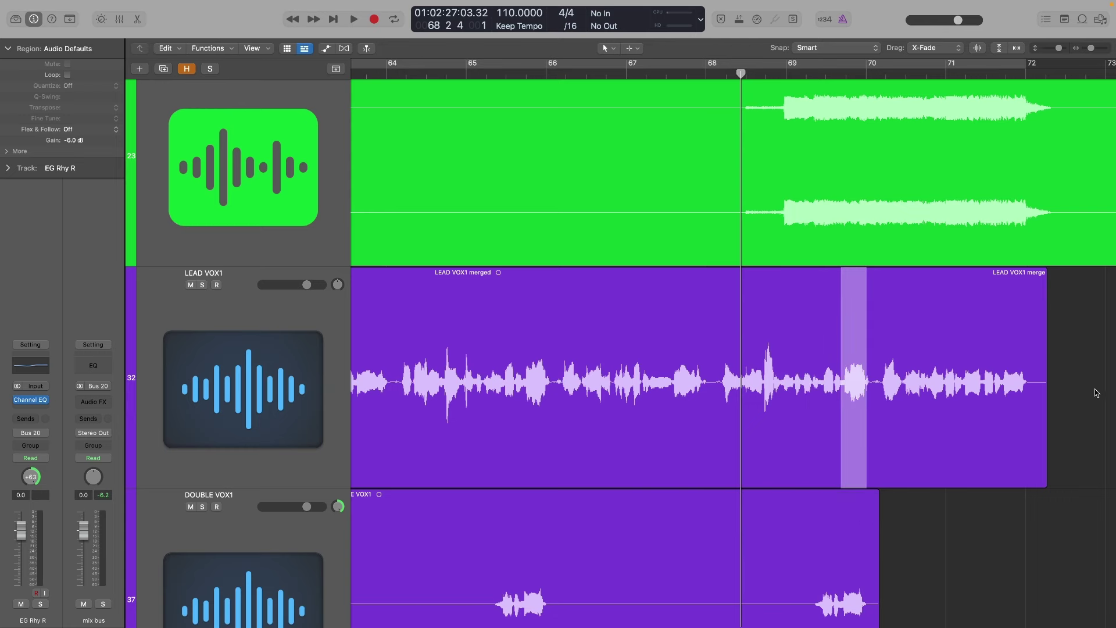
{"action": "scroll", "coordinate": [858, 364], "scroll_direction": "left", "scroll_amount": 10}
{"action": "scroll", "coordinate": [814, 395], "scroll_direction": "right", "scroll_amount": 7}
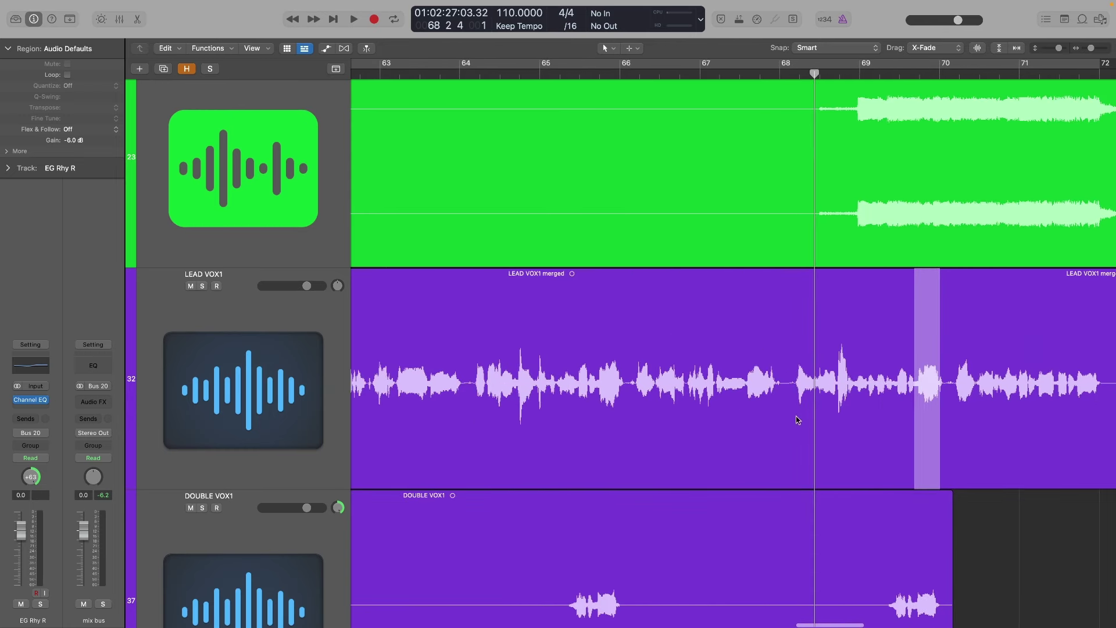
{"action": "scroll", "coordinate": [866, 397], "scroll_direction": "right", "scroll_amount": 2}
{"action": "scroll", "coordinate": [866, 397], "scroll_direction": "up", "scroll_amount": 1}
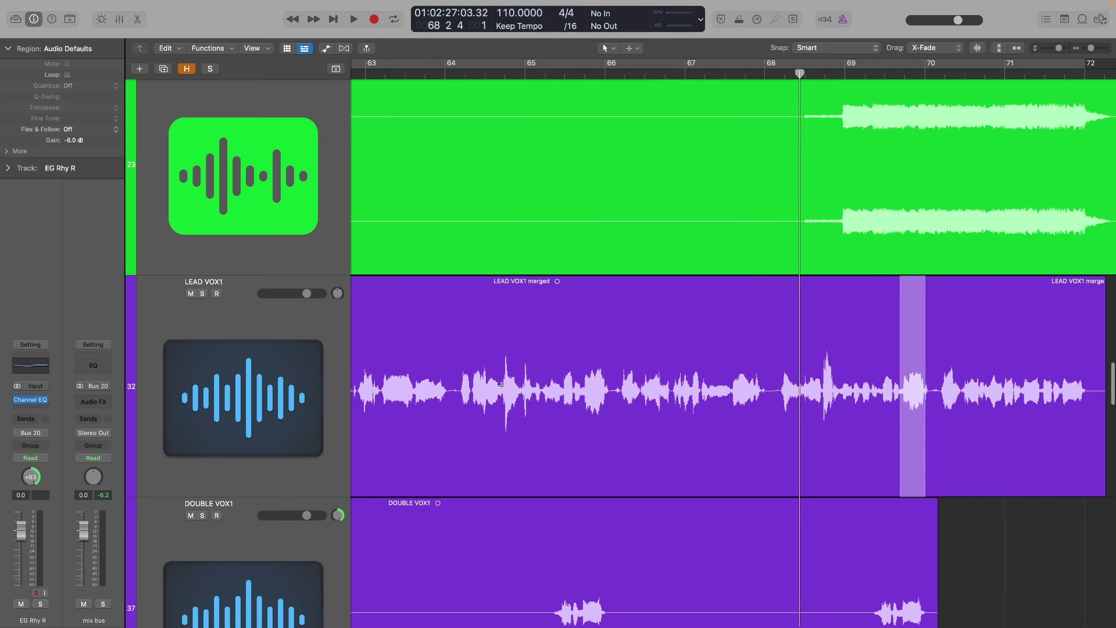
- Split the LEAD VOX1 region around its loud passages just before bar 65, before bar 69 and around bar 70
{"action": "left_click_drag", "start_coordinate": [504, 385], "coordinate": [529, 385]}
{"action": "left_click", "coordinate": [522, 375]}
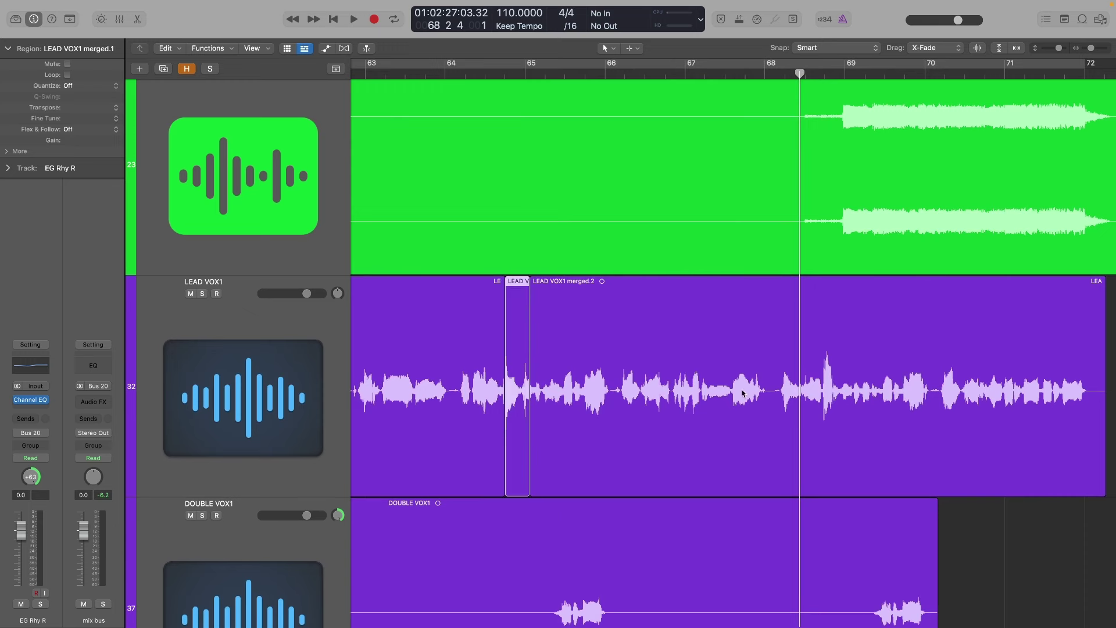
{"action": "left_click_drag", "start_coordinate": [820, 379], "coordinate": [828, 384]}
{"action": "left_click", "coordinate": [828, 384]}
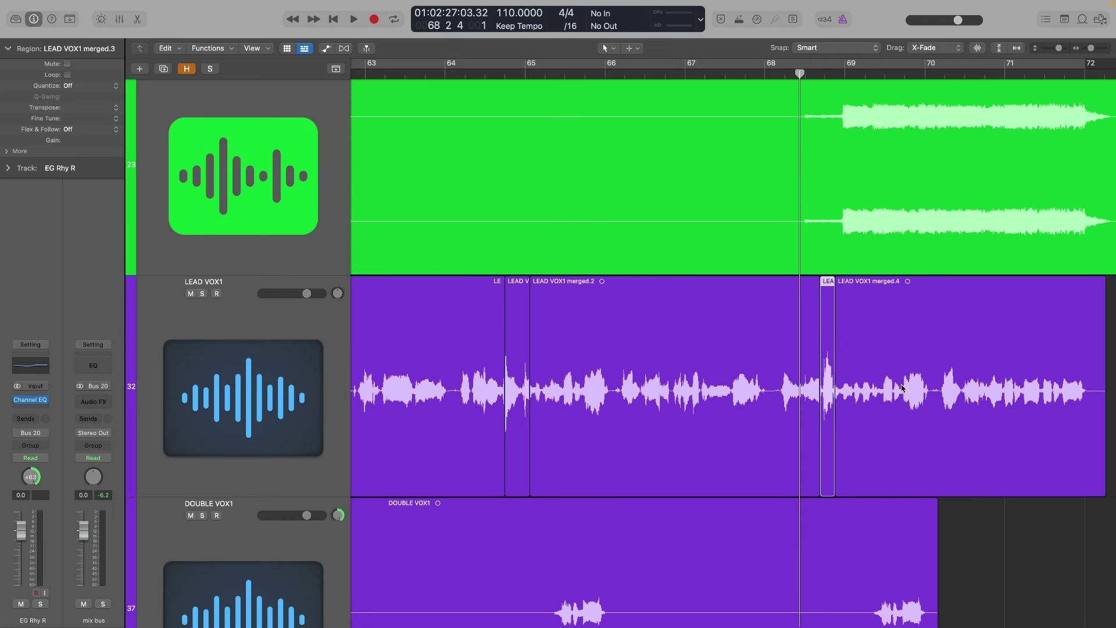
{"action": "left_click_drag", "start_coordinate": [901, 388], "coordinate": [945, 382]}
{"action": "left_click", "coordinate": [944, 382]}
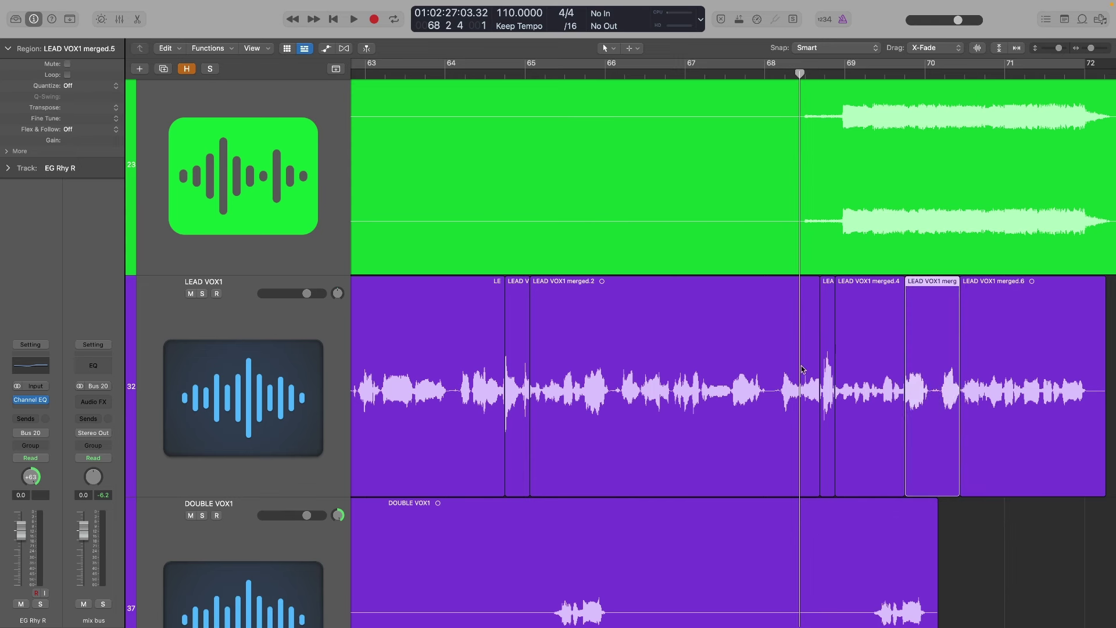
- Lower the gain of the three isolated loud LEAD VOX1 regions to -3.0 dB and deselect them
{"action": "left_click", "coordinate": [825, 340], "text": "shift"}
{"action": "left_click", "coordinate": [519, 338], "text": "shift"}
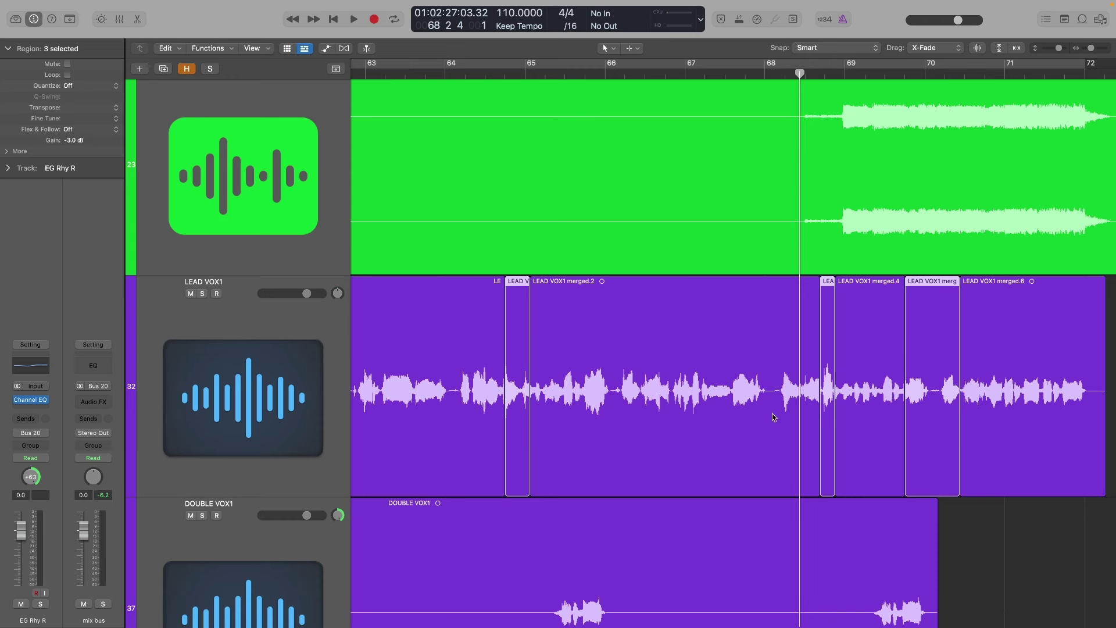
{"action": "left_click", "coordinate": [1040, 518]}
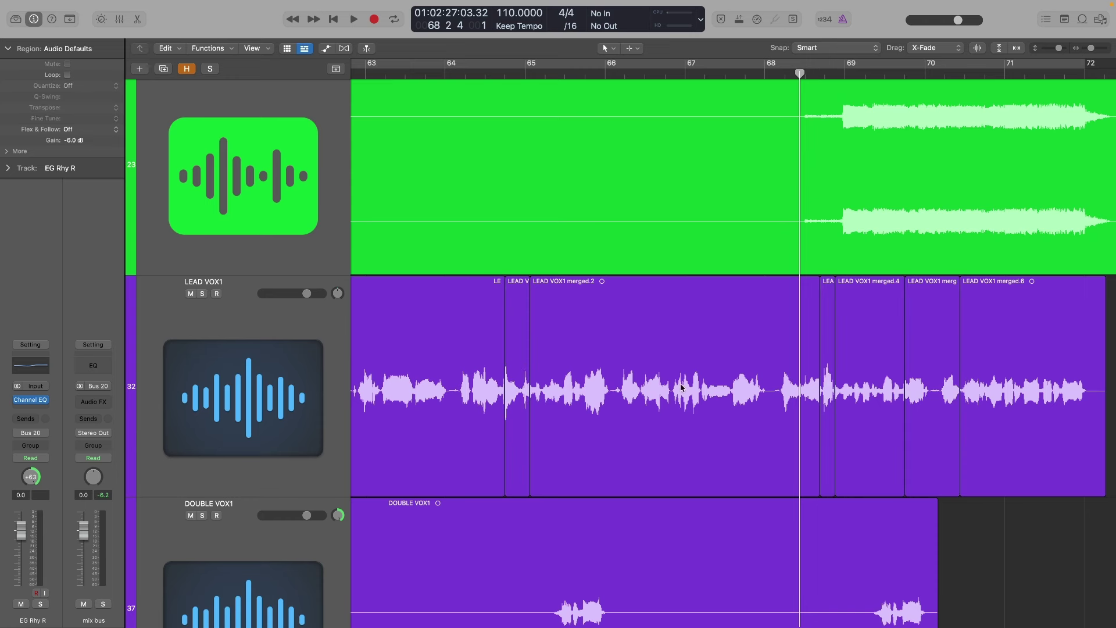
- Isolate the quiet LEAD VOX1 passages just after bars 67 and 65 and raise their gain to +3.8 dB and +3.3 dB
{"action": "left_click_drag", "start_coordinate": [731, 396], "coordinate": [699, 395]}
{"action": "left_click", "coordinate": [715, 395]}
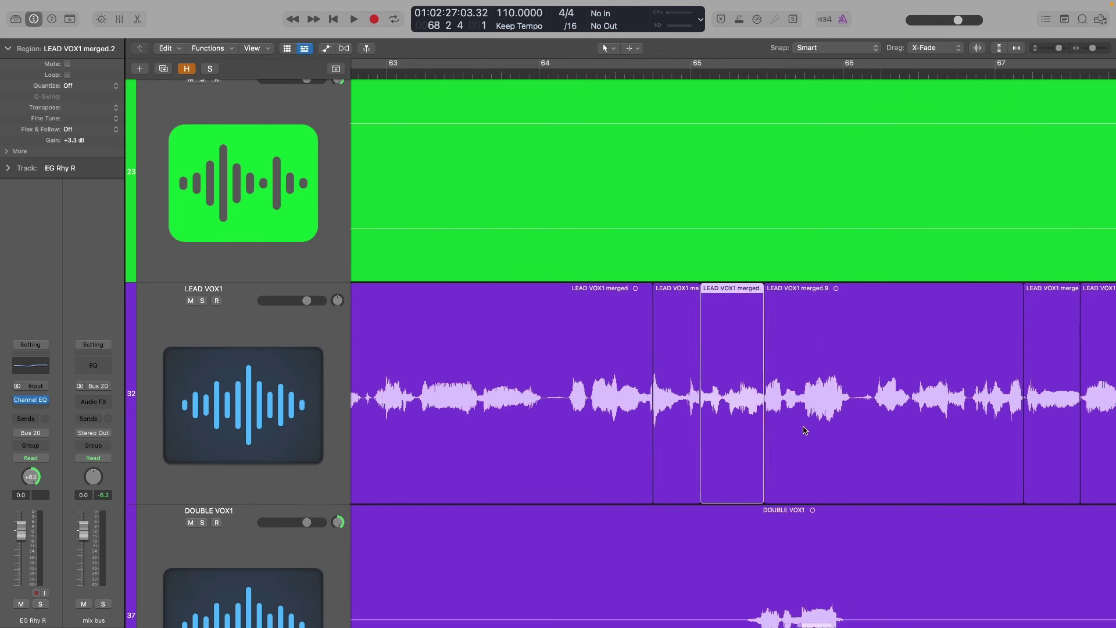
{"action": "scroll", "coordinate": [805, 428], "scroll_direction": "left", "scroll_amount": 5}
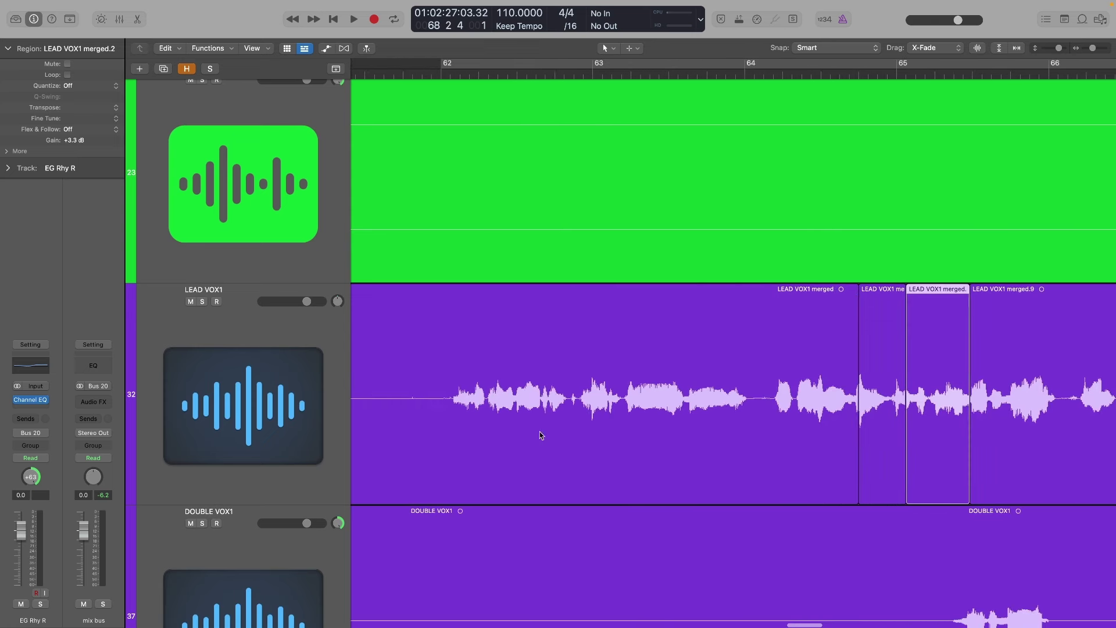
- Isolate the LEAD VOX1 passage from about bar 62 to just past bar 64 and raise its gain to +2.2 dB
{"action": "left_click_drag", "start_coordinate": [443, 414], "coordinate": [775, 423]}
{"action": "left_click", "coordinate": [776, 423]}
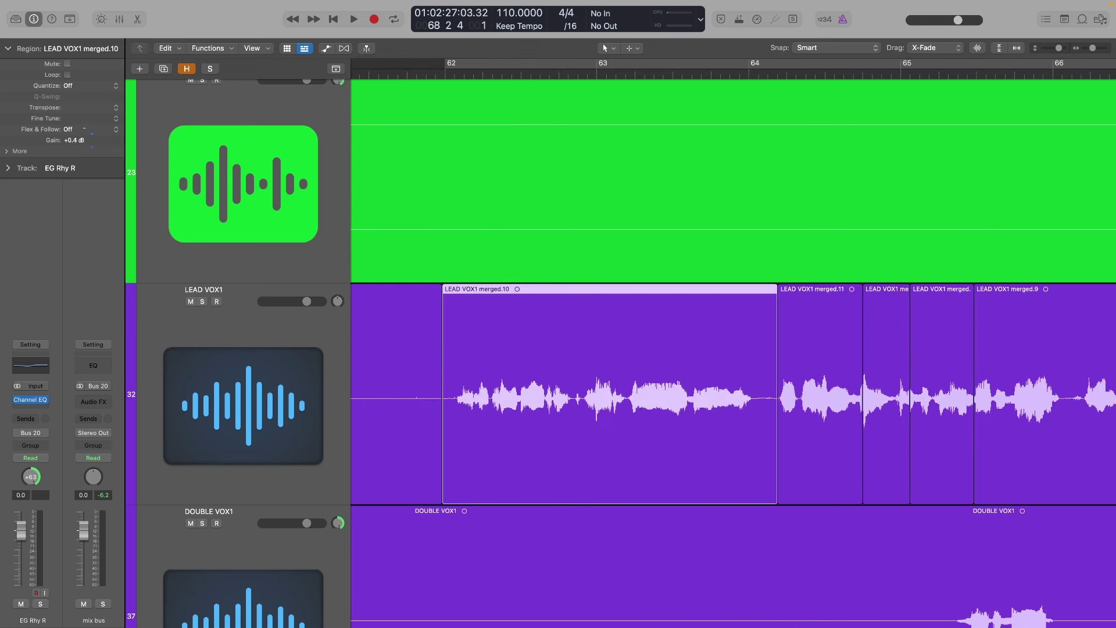
{"action": "left_click_drag", "start_coordinate": [84, 128], "coordinate": [85, 99]}
{"action": "scroll", "coordinate": [560, 335], "scroll_direction": "right", "scroll_amount": 3}
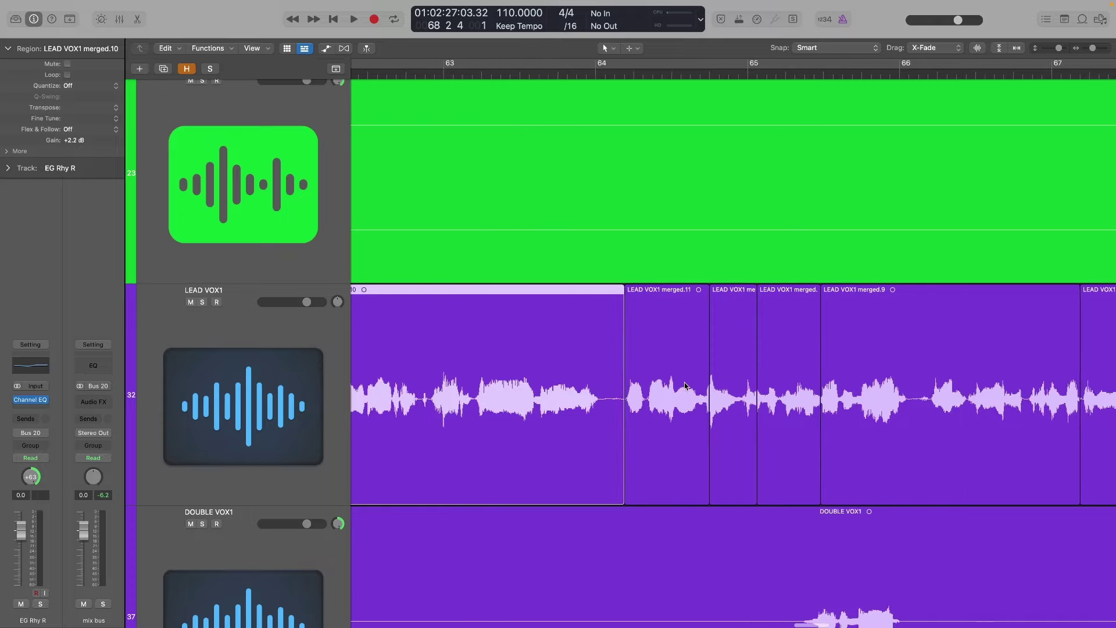
- Isolate the LEAD VOX1 part from 62 1 1 1 to 62 2 2 1 at +3.2 dB gain and delete the sliver region before it
{"action": "scroll", "coordinate": [545, 420], "scroll_direction": "left", "scroll_amount": 4}
{"action": "left_click_drag", "start_coordinate": [550, 408], "coordinate": [506, 410]}
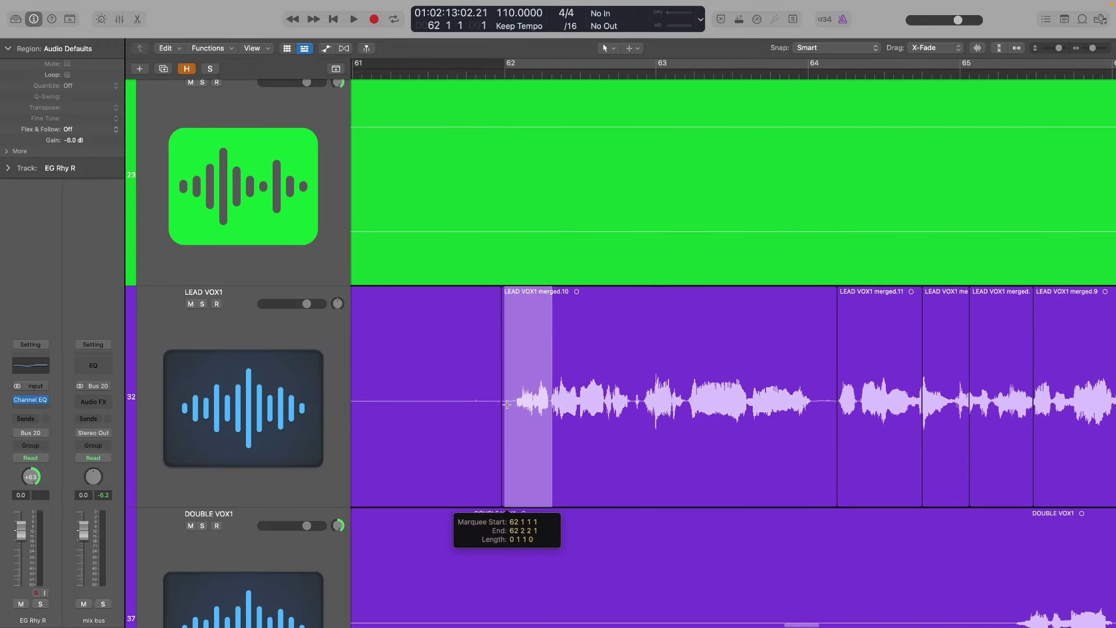
{"action": "key", "text": "super+t"}
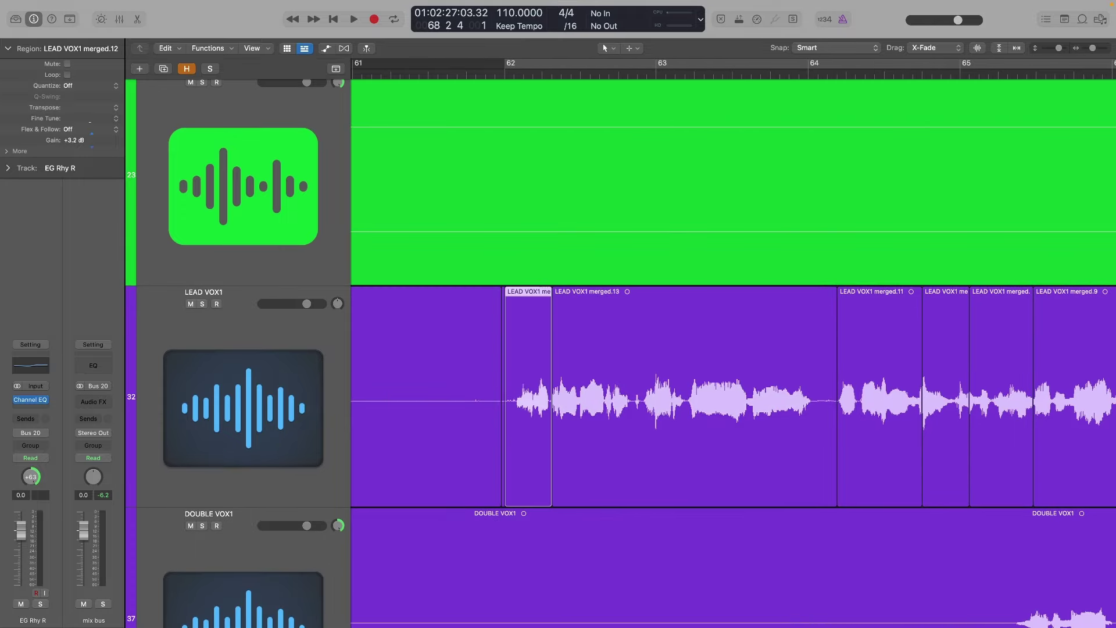
{"action": "left_click", "coordinate": [504, 401]}
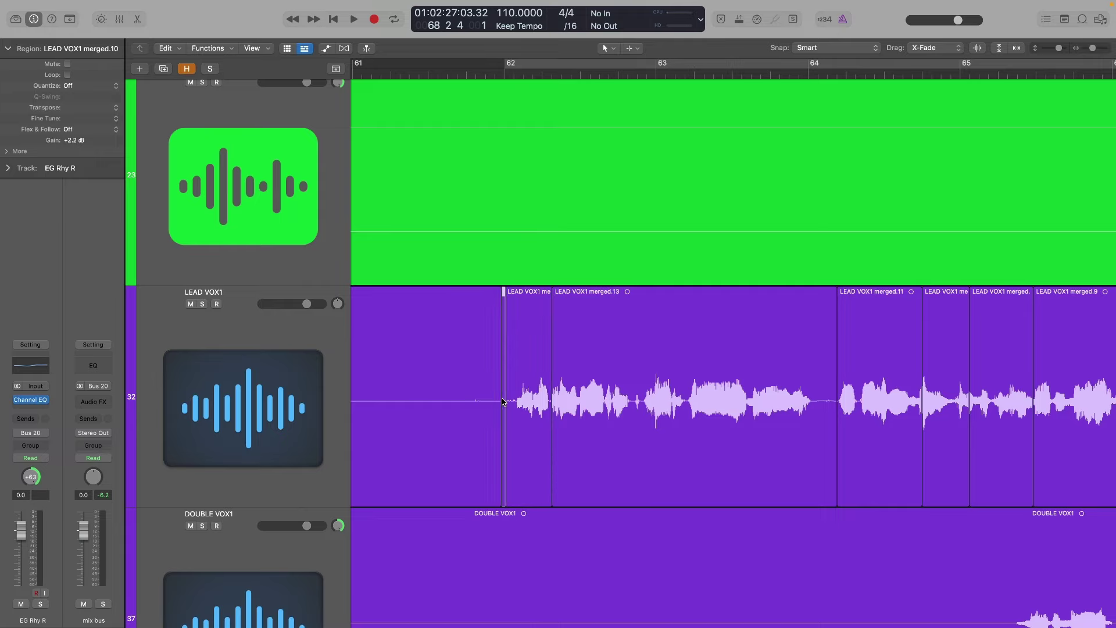
{"action": "key", "text": "Delete"}
- Raise the LEAD VOX1 merged.4 region's gain to +1.6 dB, with its first part, split off around bar 69, at +4.0 dB
{"action": "scroll", "coordinate": [712, 413], "scroll_direction": "right", "scroll_amount": 10}
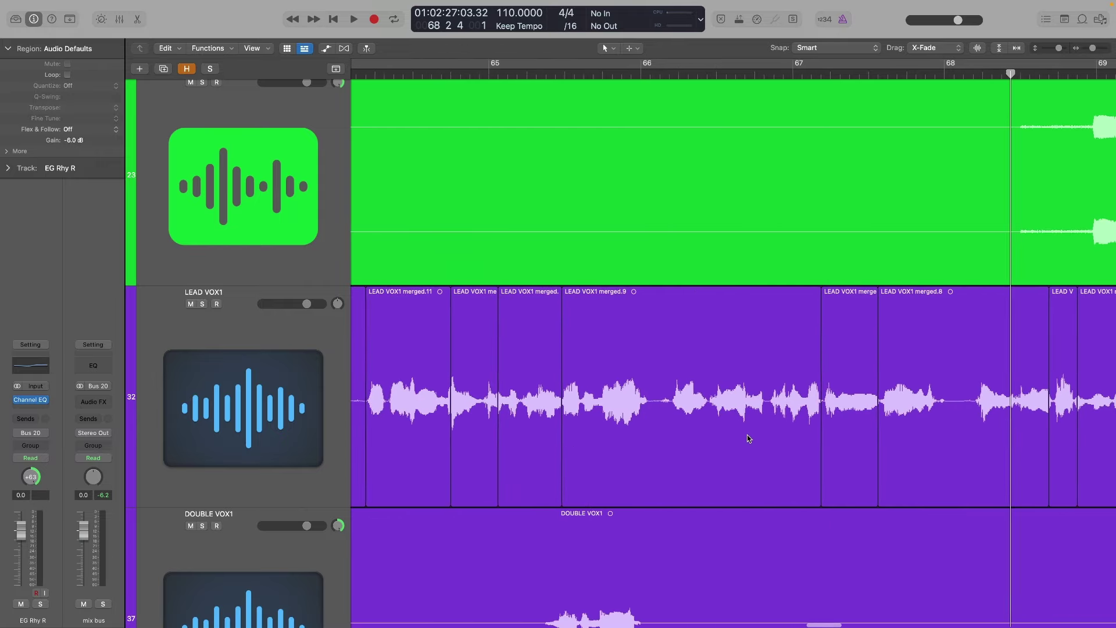
{"action": "scroll", "coordinate": [748, 439], "scroll_direction": "right", "scroll_amount": 8}
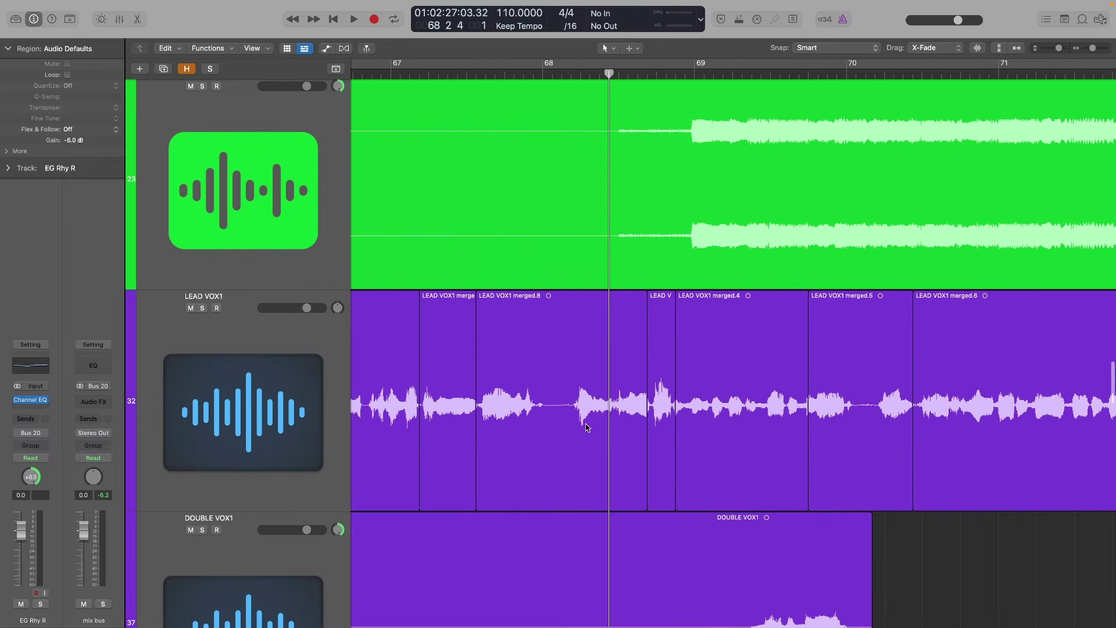
{"action": "scroll", "coordinate": [832, 440], "scroll_direction": "right", "scroll_amount": 2}
{"action": "left_click", "coordinate": [544, 455]}
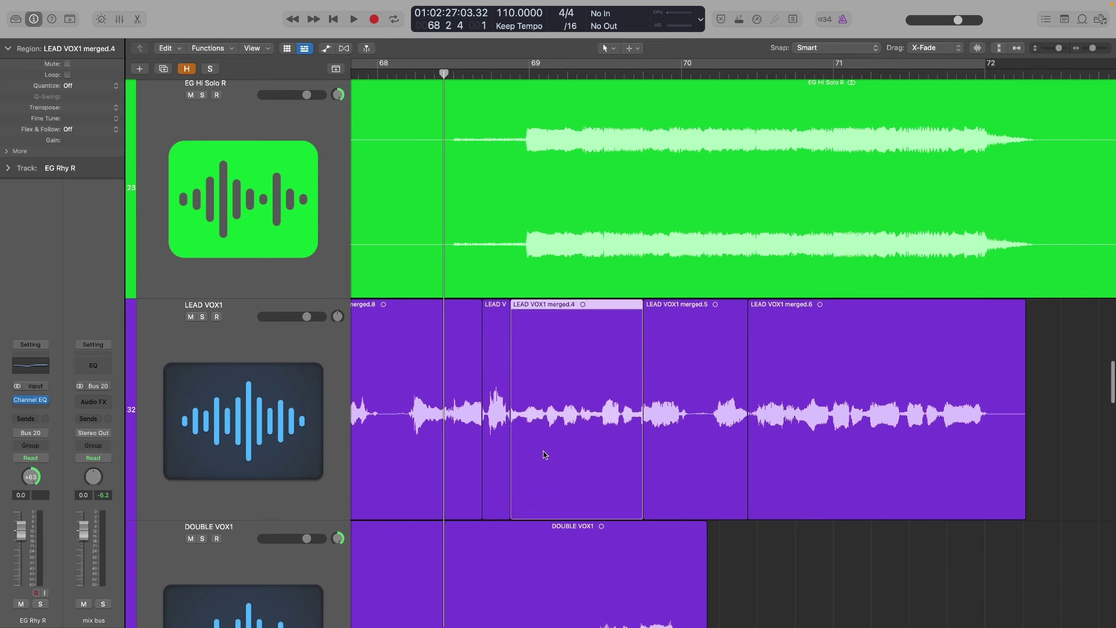
{"action": "left_click_drag", "start_coordinate": [76, 130], "coordinate": [73, 97]}
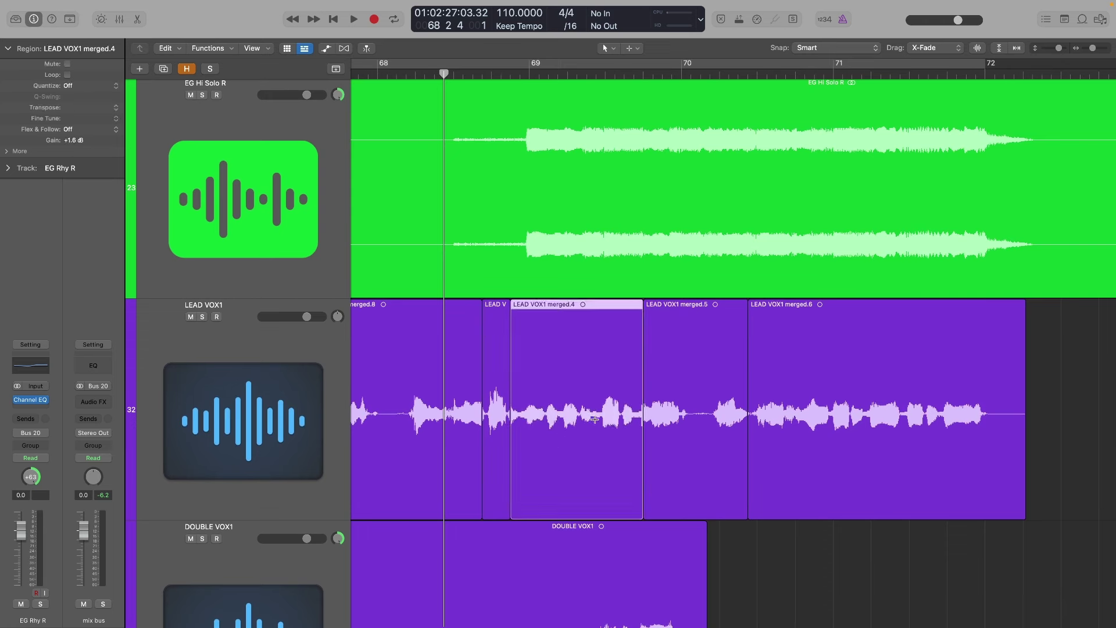
{"action": "left_click_drag", "start_coordinate": [600, 424], "coordinate": [510, 410]}
{"action": "left_click", "coordinate": [519, 408]}
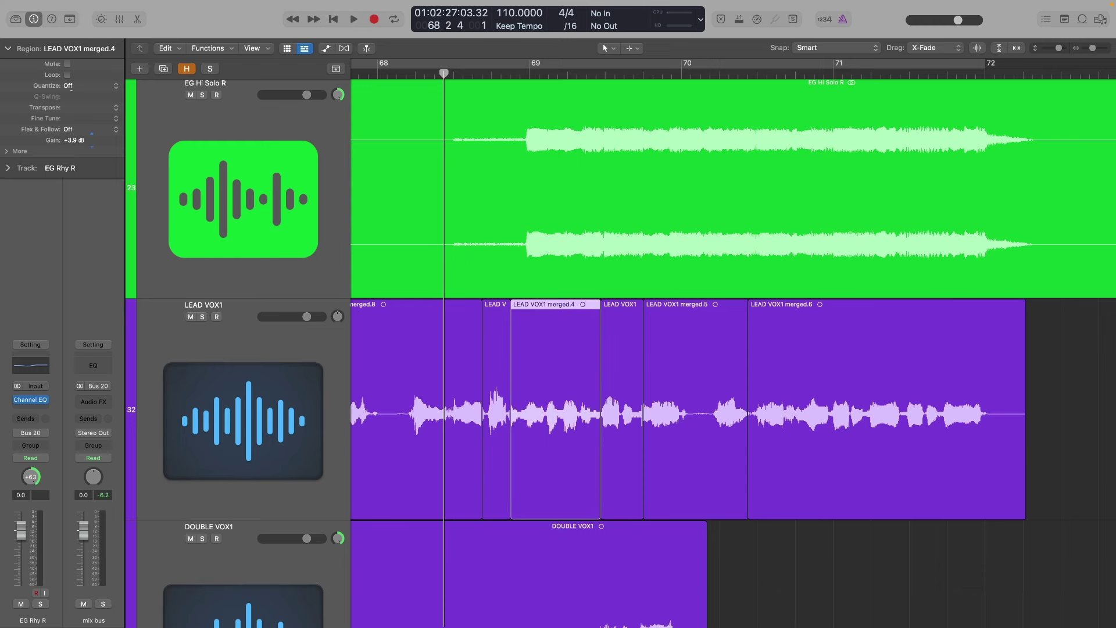
- Solo LEAD VOX1 and play it from bar 62 to check its peak level, returning the playhead to 64 3 1 1
{"action": "scroll", "coordinate": [842, 389], "scroll_direction": "down", "scroll_amount": 5}
{"action": "scroll", "coordinate": [839, 393], "scroll_direction": "up", "scroll_amount": 2}
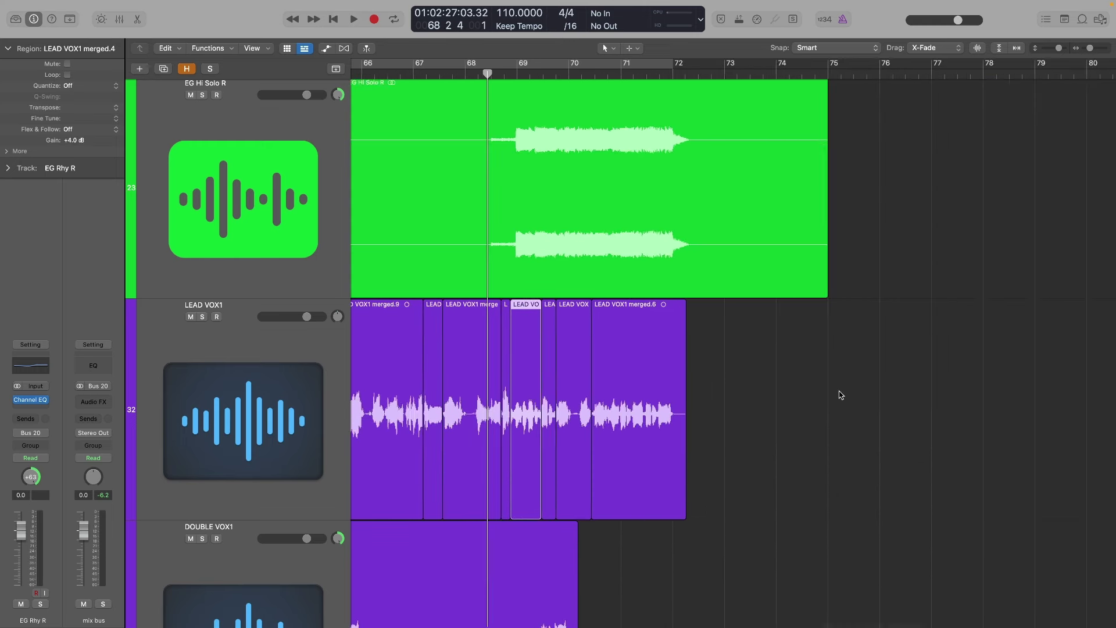
{"action": "scroll", "coordinate": [839, 394], "scroll_direction": "left", "scroll_amount": 5}
{"action": "left_click", "coordinate": [450, 76]}
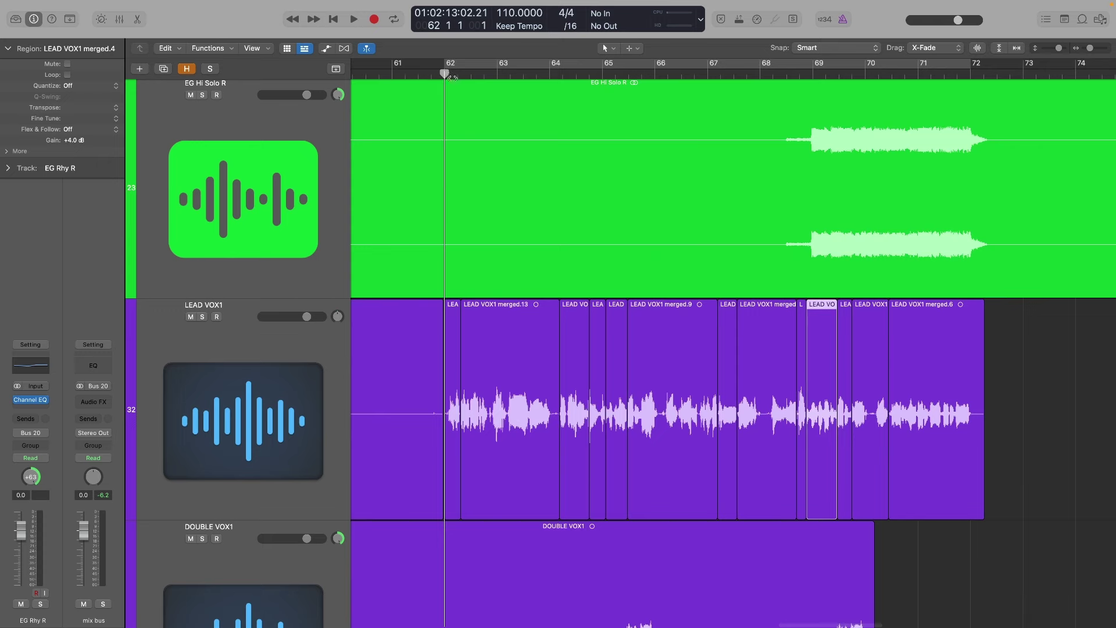
{"action": "left_click", "coordinate": [272, 379]}
{"action": "key", "text": "ctrl+s"}
{"action": "key", "text": "space"}
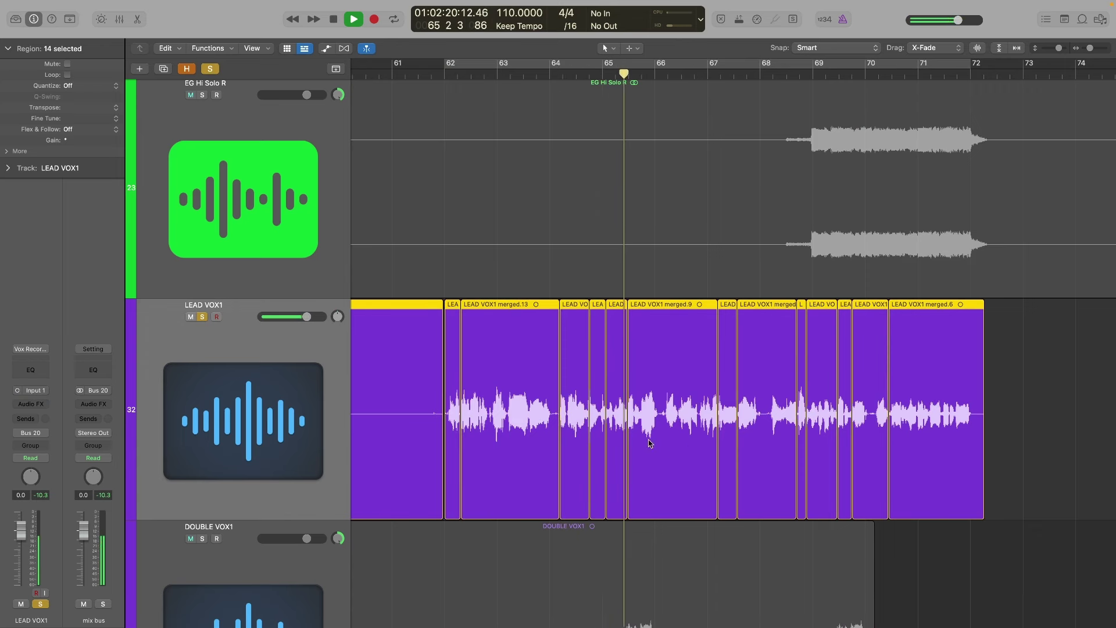
{"action": "key", "text": "space"}
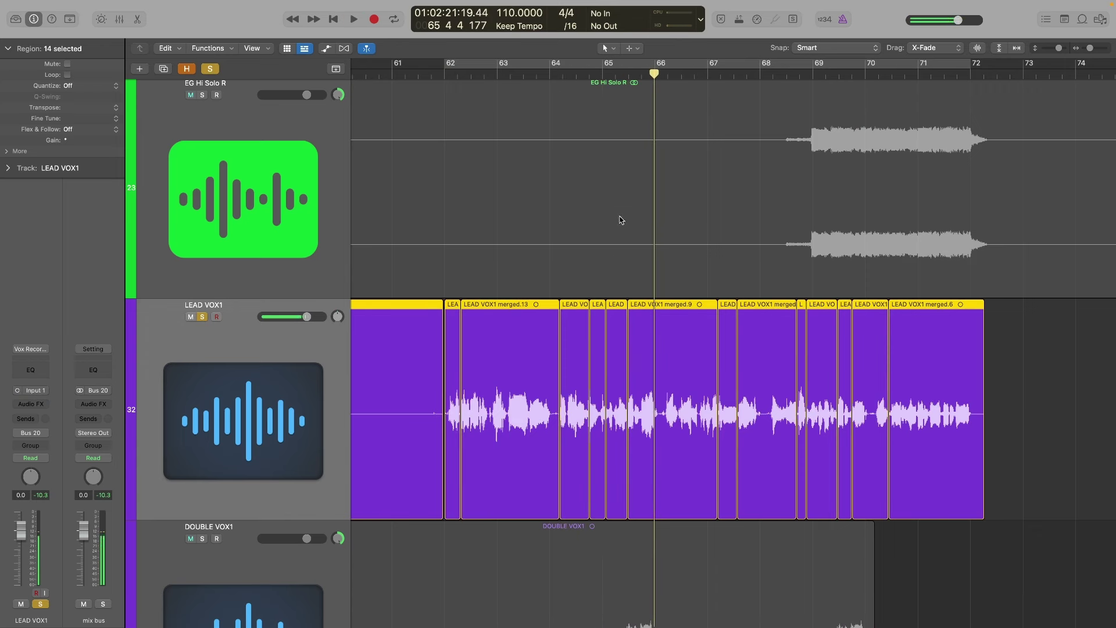
{"action": "left_click", "coordinate": [577, 77]}
{"action": "scroll", "coordinate": [677, 441], "scroll_direction": "up", "scroll_amount": 8}
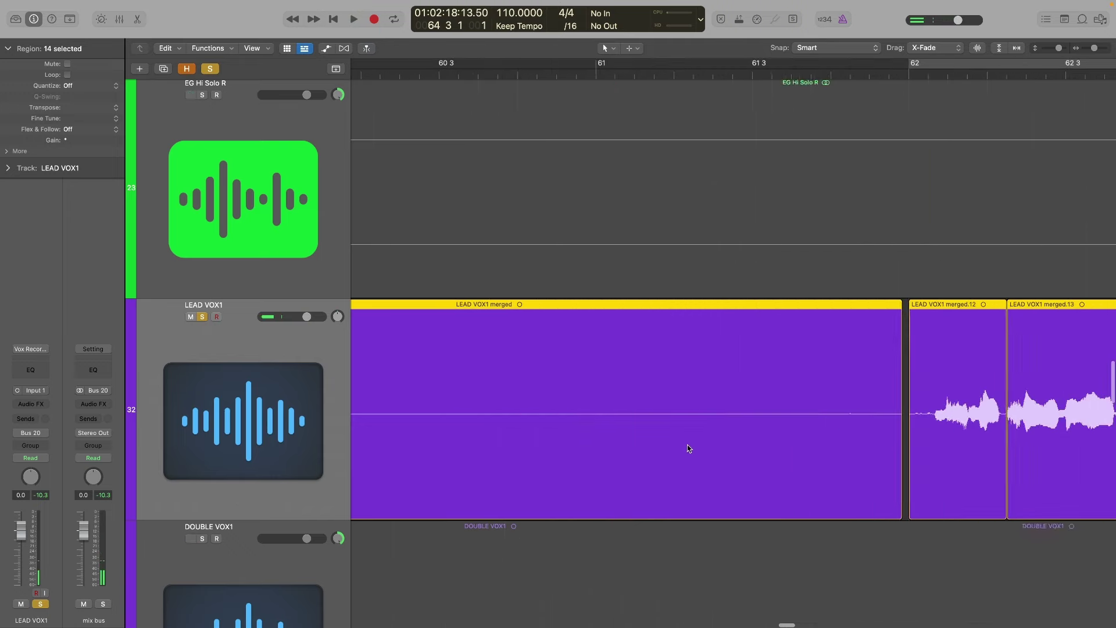
{"action": "scroll", "coordinate": [694, 449], "scroll_direction": "right", "scroll_amount": 8}
{"action": "scroll", "coordinate": [859, 478], "scroll_direction": "down", "scroll_amount": 5}
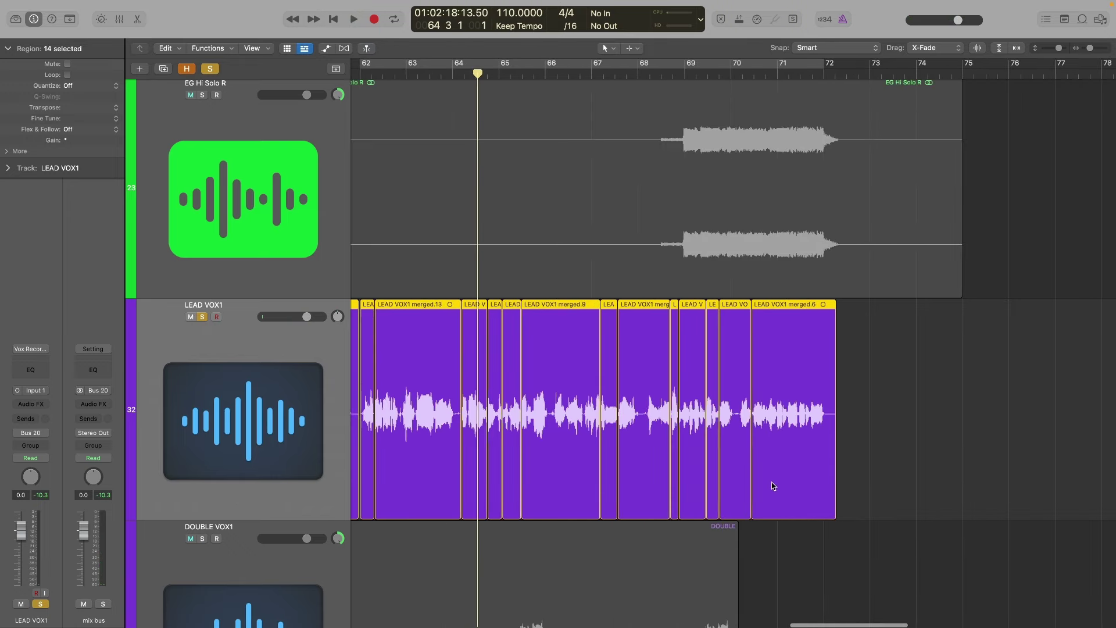
- Play the soloed LEAD VOX1 from bar 64 to just past bar 65 to check its peak level
{"action": "scroll", "coordinate": [772, 482], "scroll_direction": "up", "scroll_amount": 4}
{"action": "scroll", "coordinate": [755, 476], "scroll_direction": "down", "scroll_amount": 2}
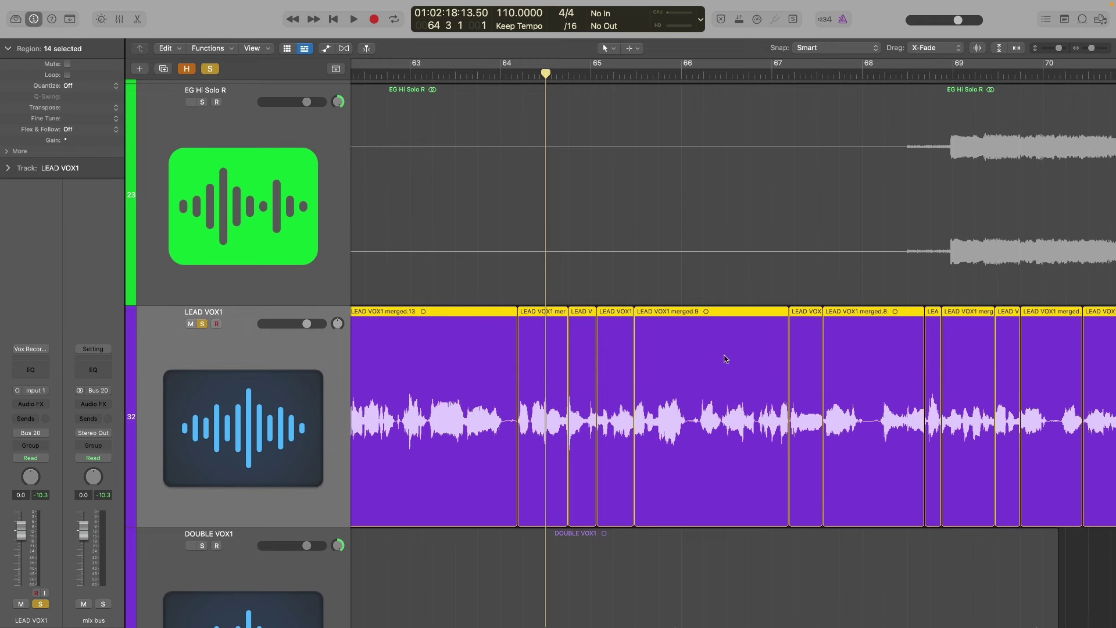
{"action": "left_click", "coordinate": [504, 77]}
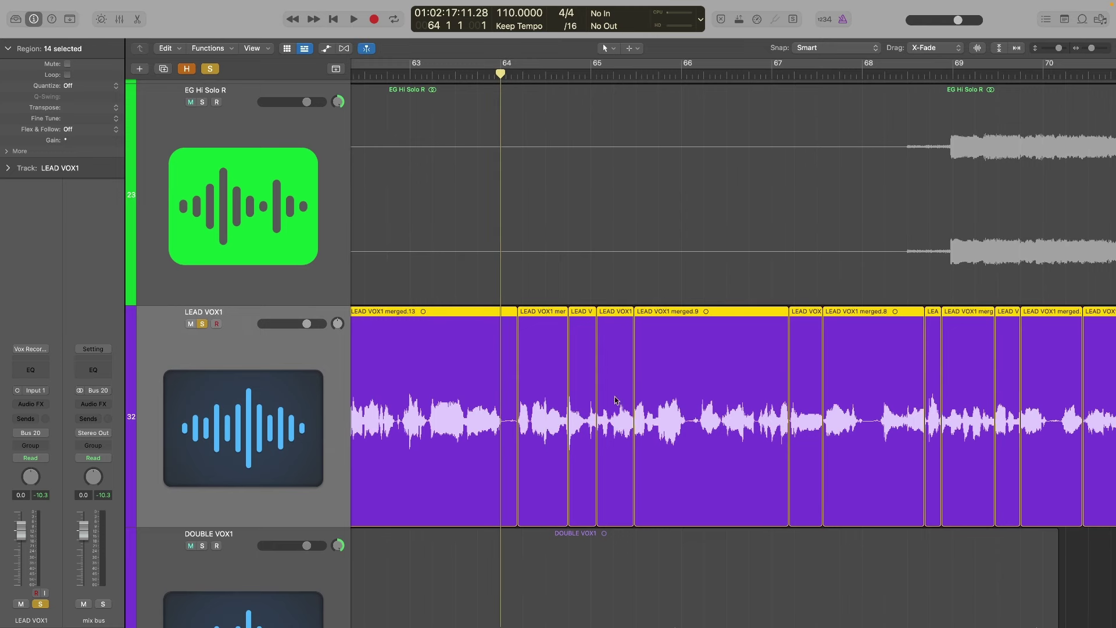
{"action": "key", "text": "space"}
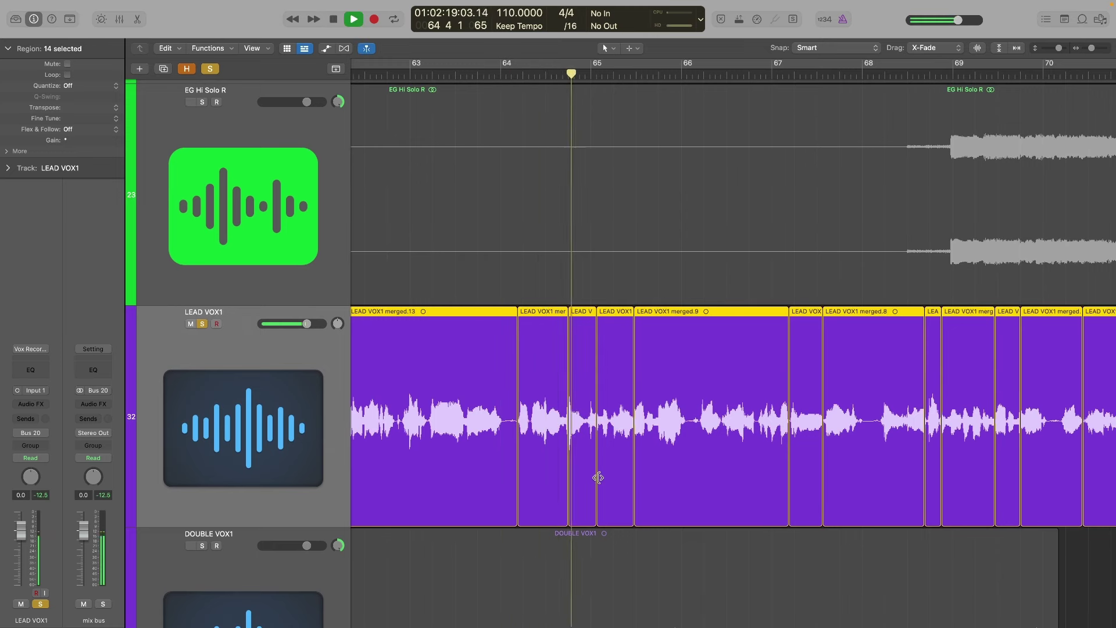
{"action": "key", "text": "space"}
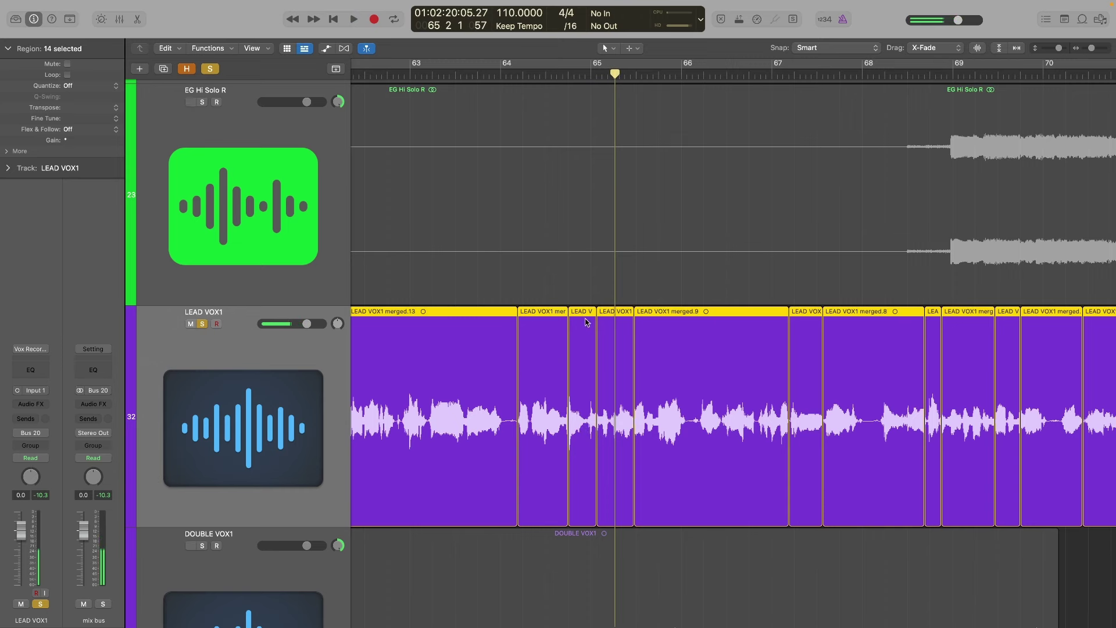
- Set the LEAD VOX1 merged.1 region's gain to -1.0 dB and play from about 64 3 to check it
{"action": "left_click", "coordinate": [581, 397]}
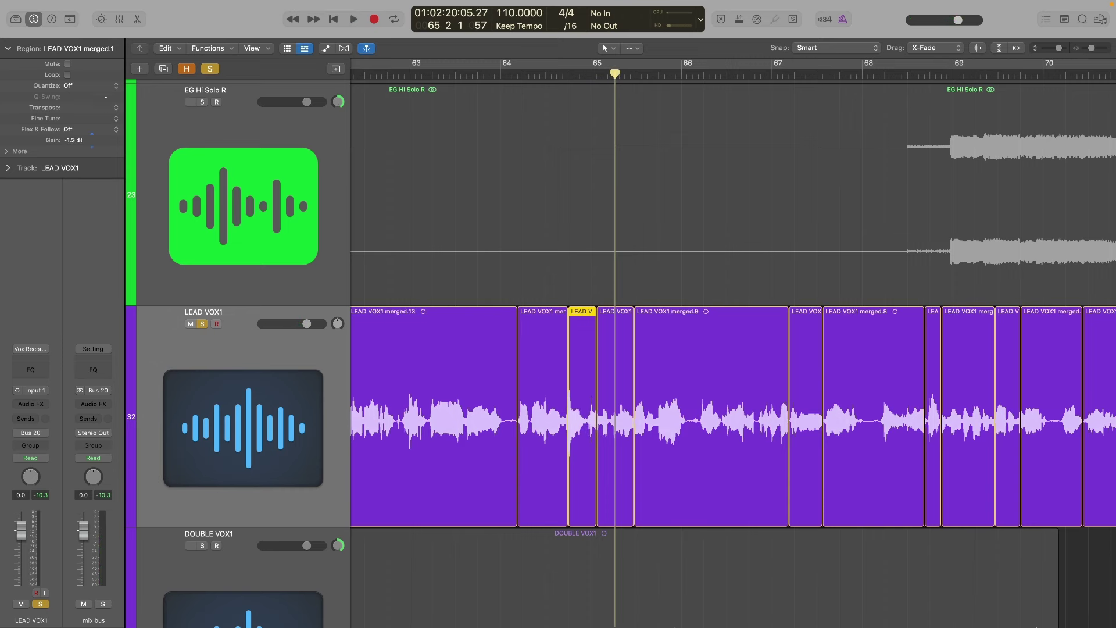
{"action": "left_click_drag", "start_coordinate": [75, 141], "coordinate": [74, 139]}
{"action": "scroll", "coordinate": [590, 401], "scroll_direction": "up", "scroll_amount": 5}
{"action": "left_click", "coordinate": [529, 76]}
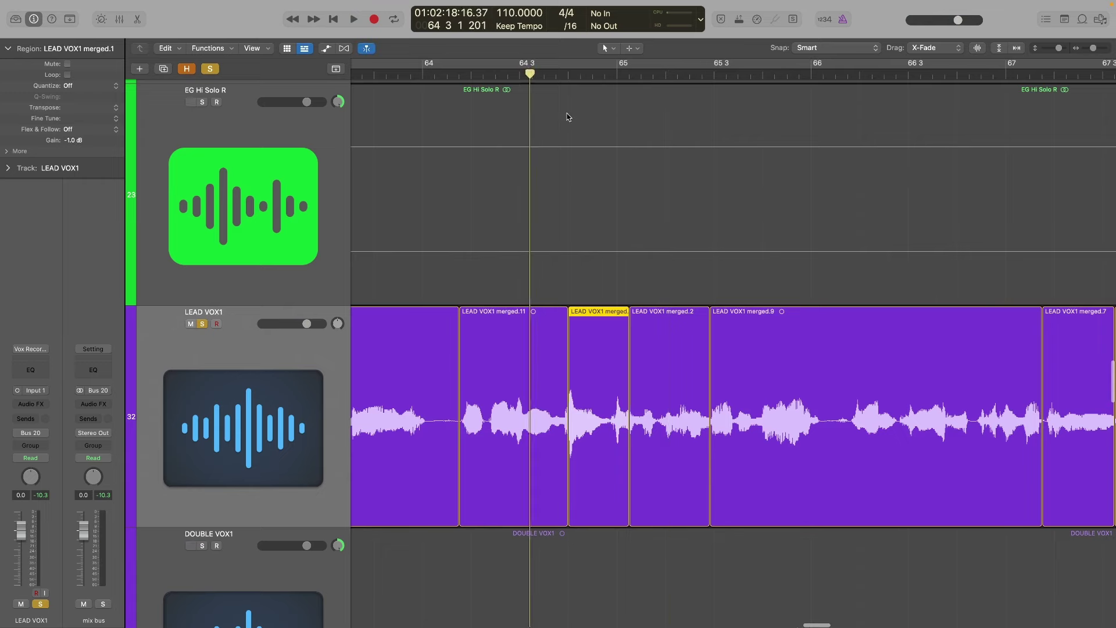
{"action": "key", "text": "space"}
{"action": "scroll", "coordinate": [692, 269], "scroll_direction": "down", "scroll_amount": 5}
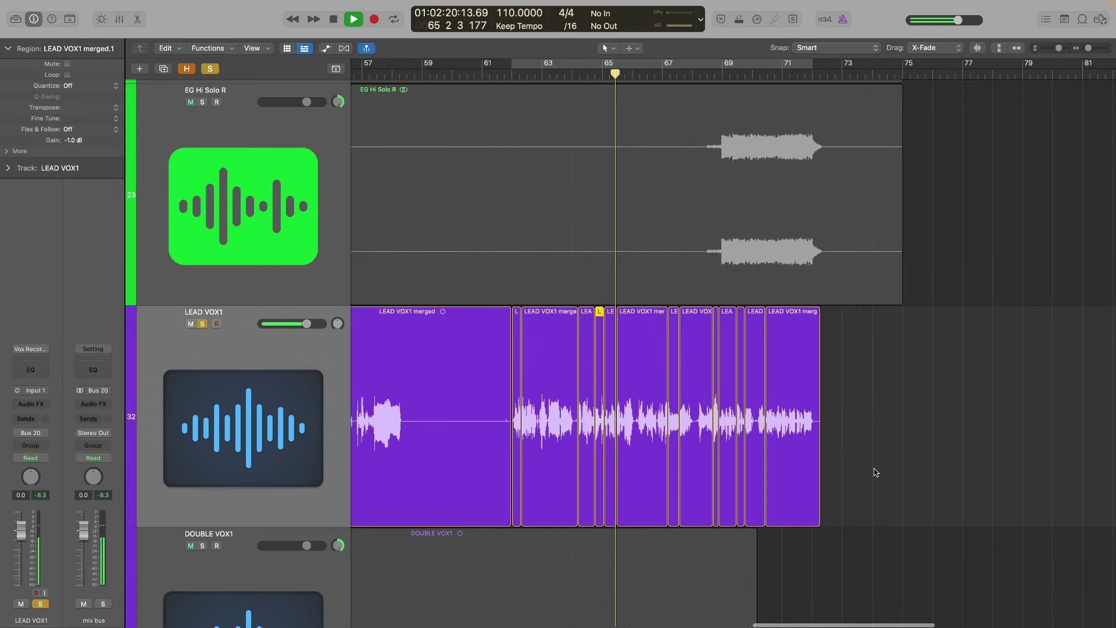
{"action": "key", "text": "space"}
- Select the 13 LEAD VOX1 regions from bar 62 onward and crossfade them by extending their left edges 0 0 0 69 earlier
{"action": "left_click_drag", "start_coordinate": [896, 429], "coordinate": [516, 432]}
{"action": "scroll", "coordinate": [650, 466], "scroll_direction": "up", "scroll_amount": 5}
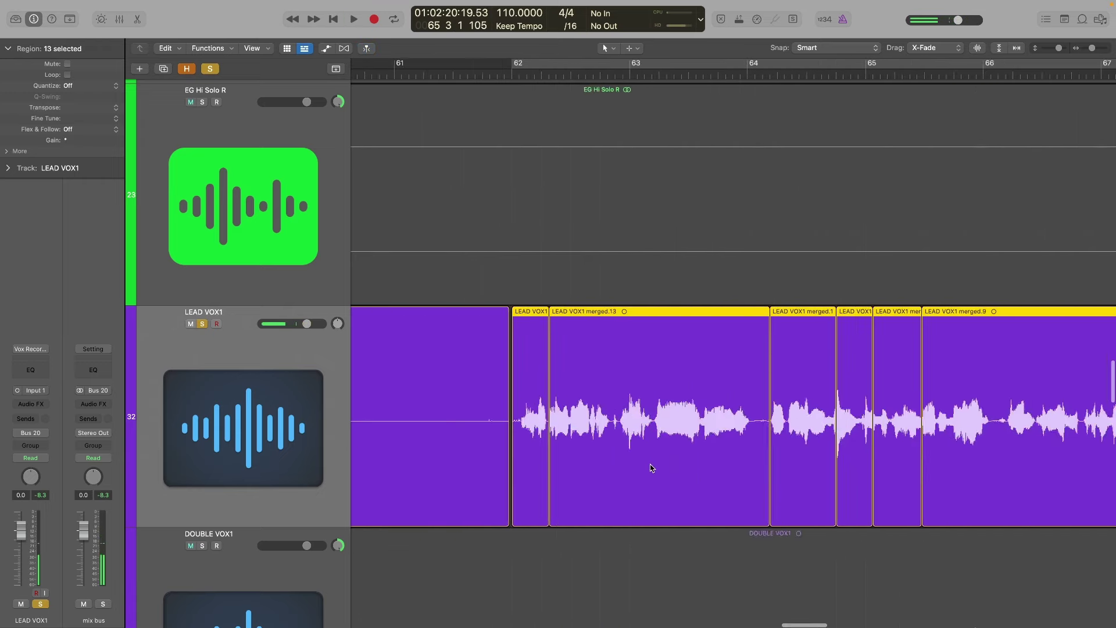
{"action": "key", "text": "super+Right"}
{"action": "key", "text": "super+Right"}
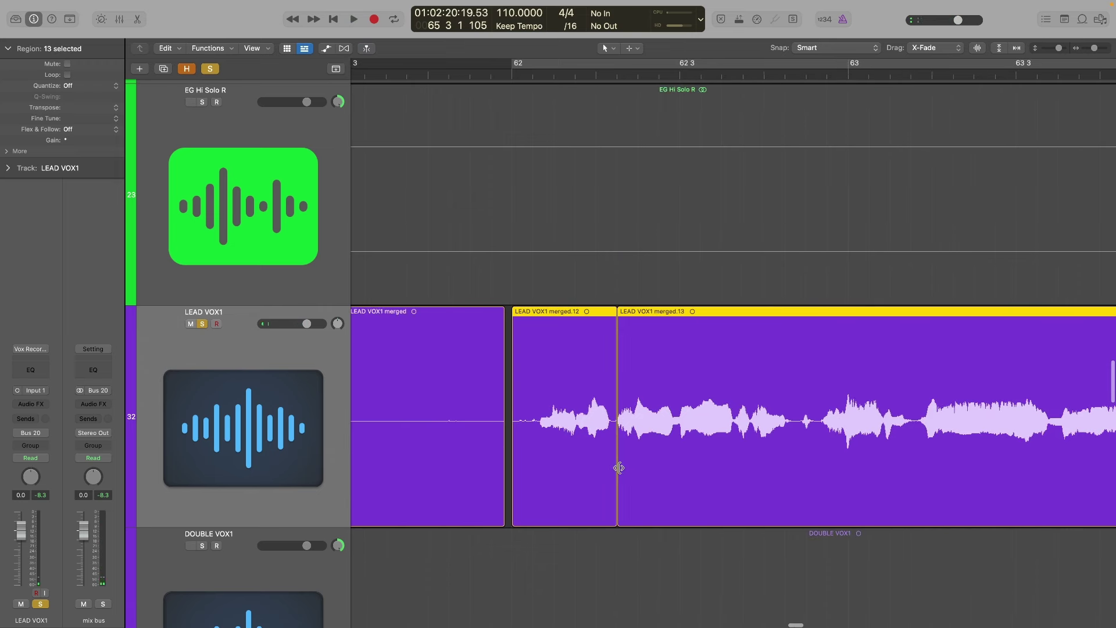
{"action": "left_click_drag", "start_coordinate": [619, 467], "coordinate": [612, 464]}
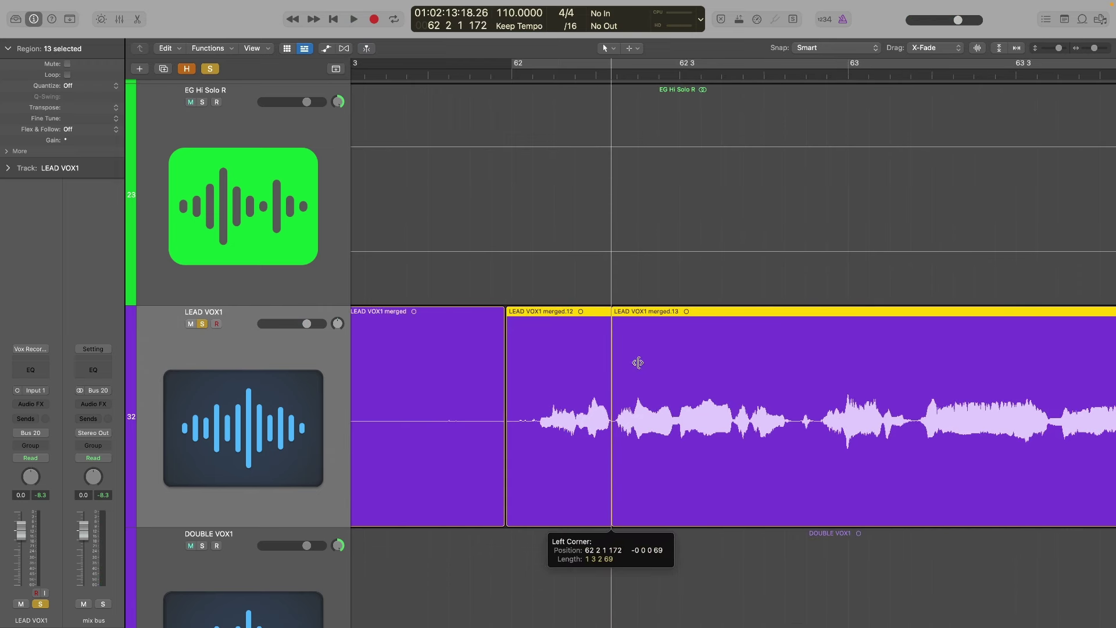
{"action": "key", "text": "super+Left"}
{"action": "key", "text": "super+Left"}
{"action": "key", "text": "super+Left"}
{"action": "key", "text": "super+Left"}
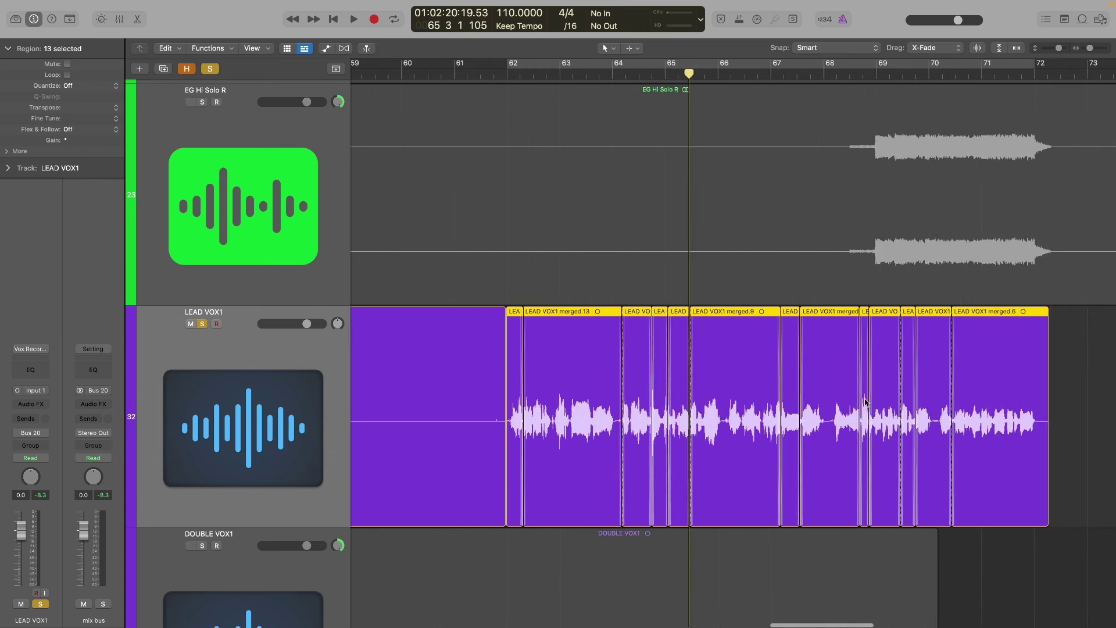
- Keep the drag mode on X-Fade and reselect the 13 LEAD VOX1 regions from bar 62 onward
{"action": "left_click", "coordinate": [948, 51]}
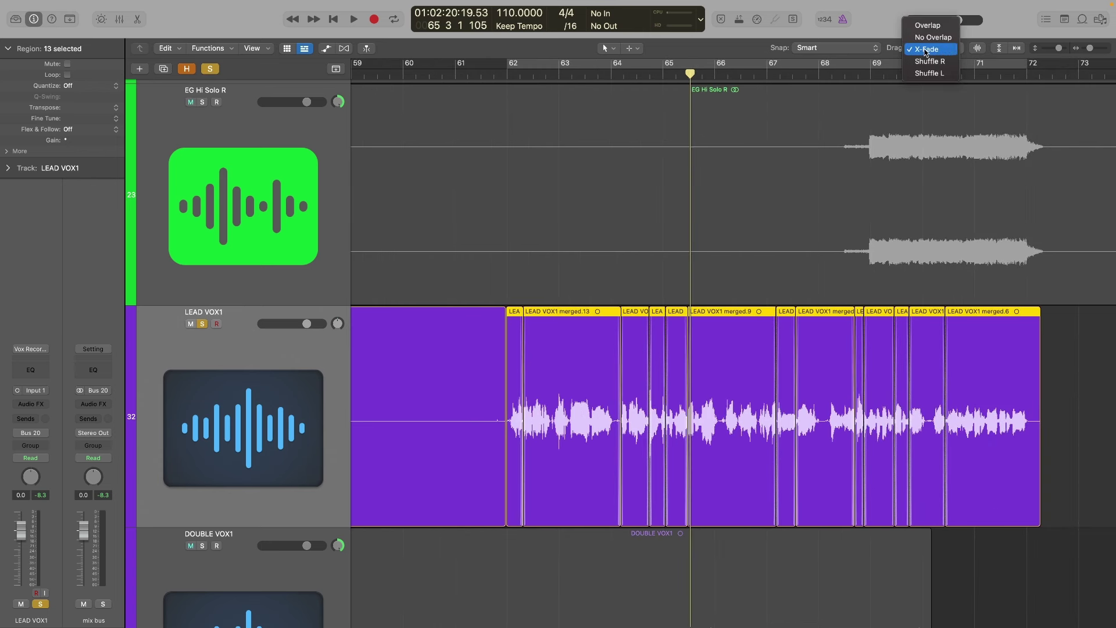
{"action": "left_click", "coordinate": [929, 50]}
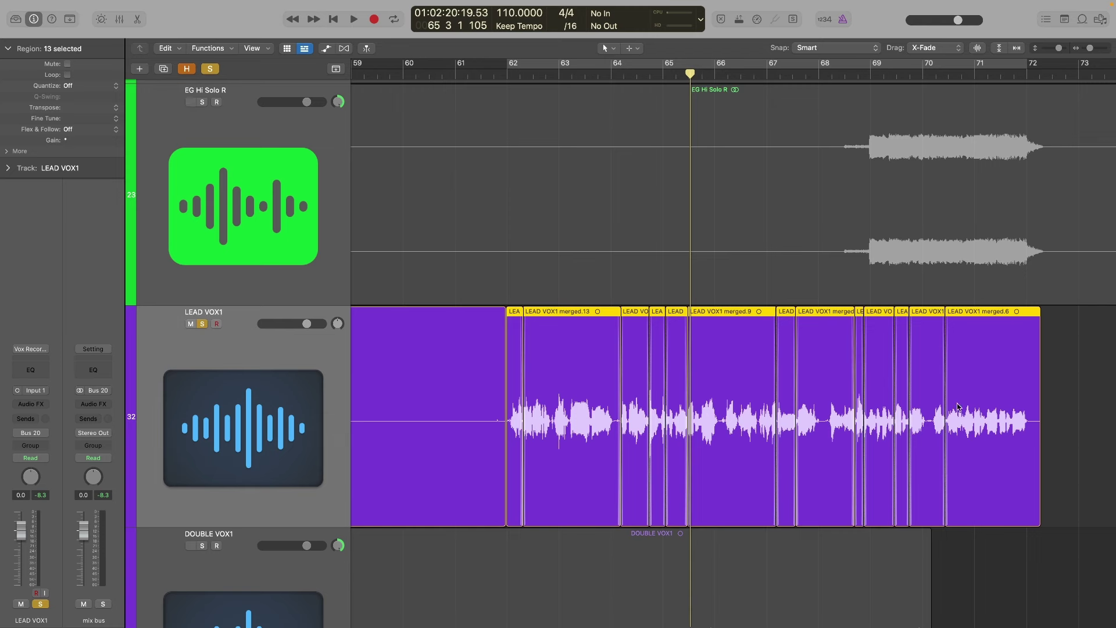
{"action": "left_click", "coordinate": [1095, 393]}
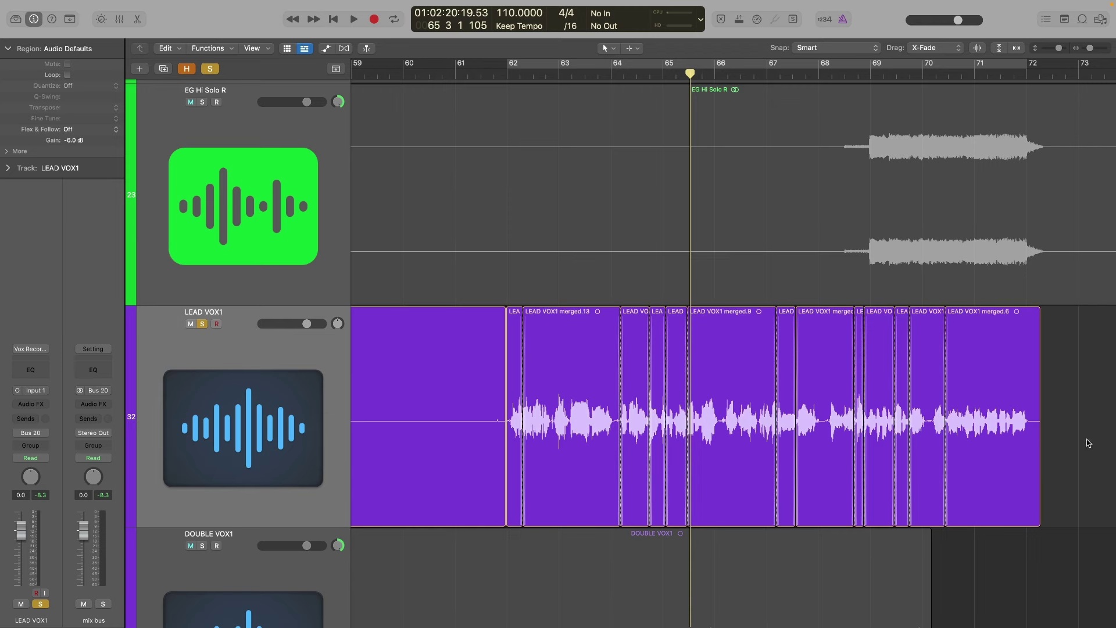
{"action": "left_click_drag", "start_coordinate": [1088, 443], "coordinate": [508, 451]}
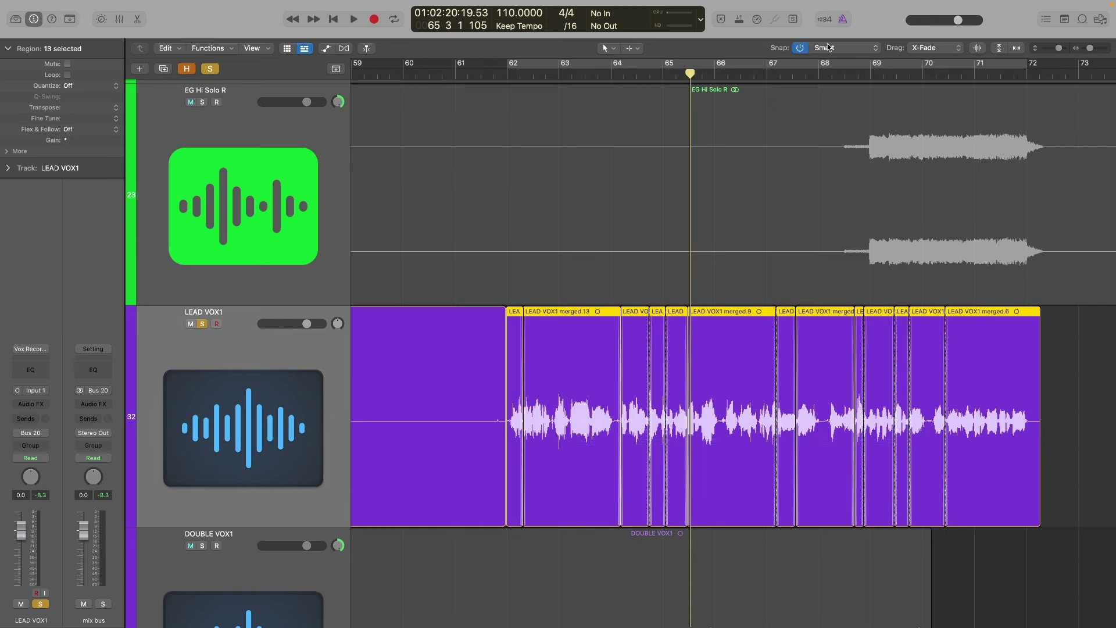
- Inspect the LEAD VOX1 crossfades and play them from 64 1 3 1 to about bar 66
{"action": "scroll", "coordinate": [760, 392], "scroll_direction": "up", "scroll_amount": 10}
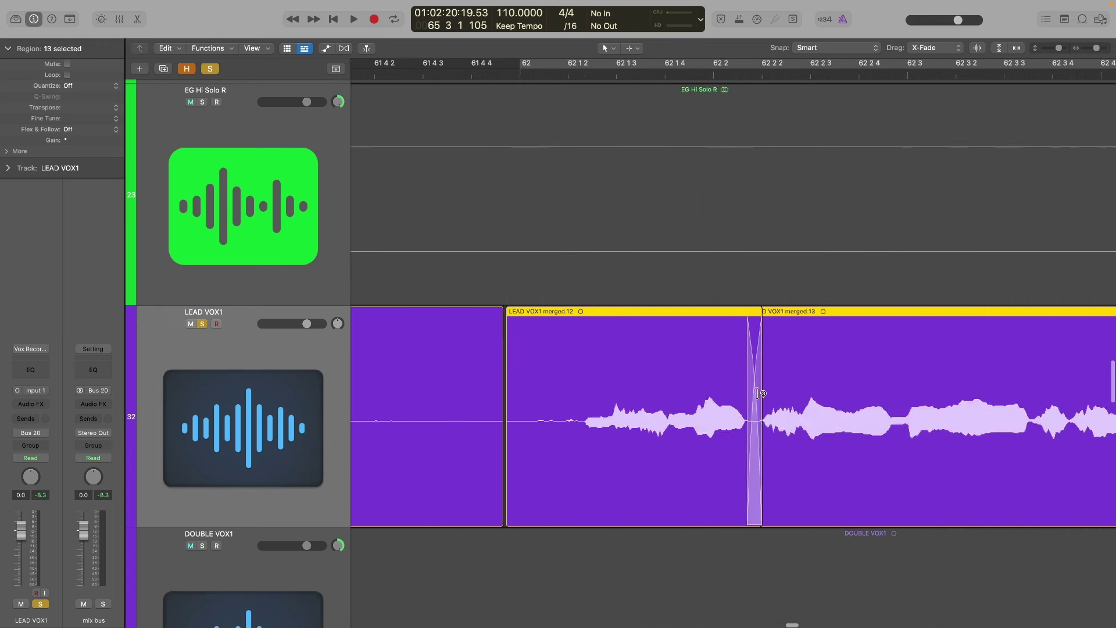
{"action": "key", "text": "super+Left"}
{"action": "key", "text": "super+Left"}
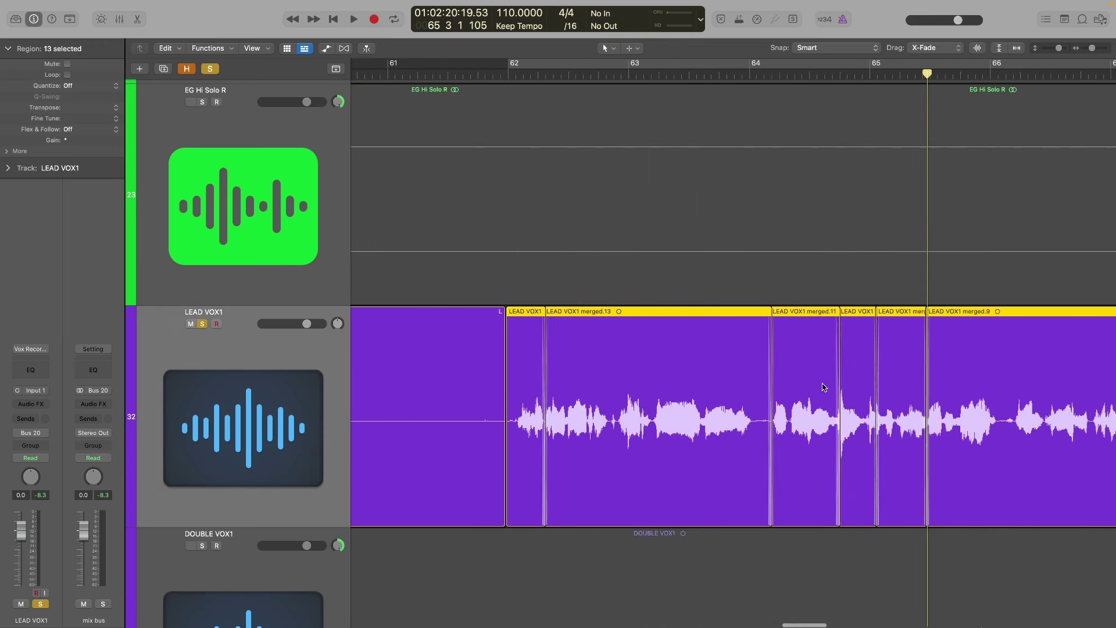
{"action": "left_click", "coordinate": [765, 78]}
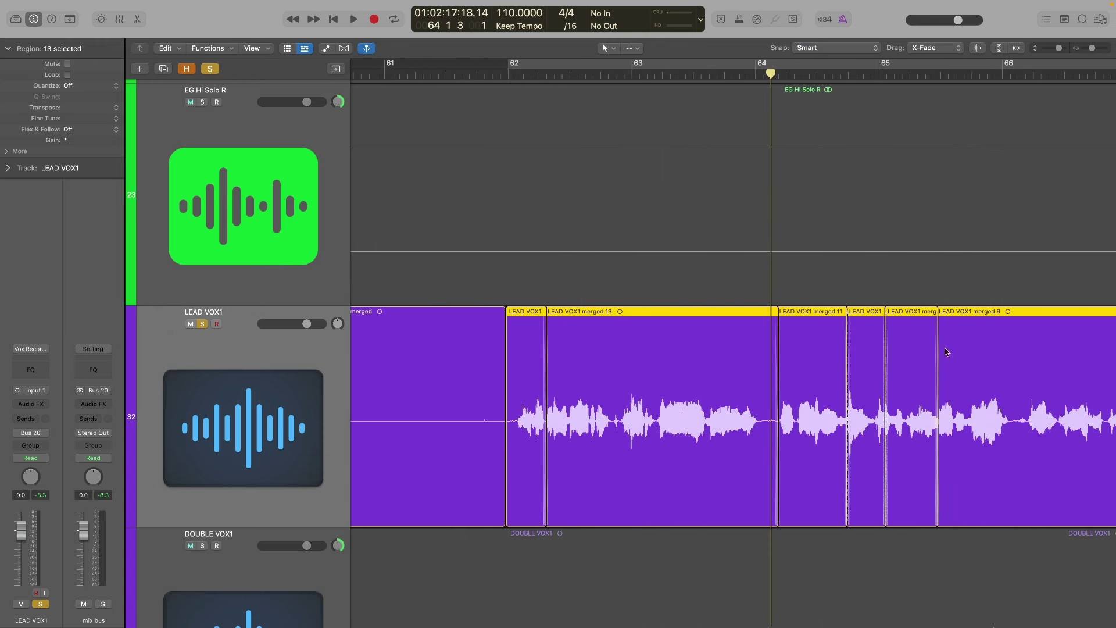
{"action": "key", "text": "space"}
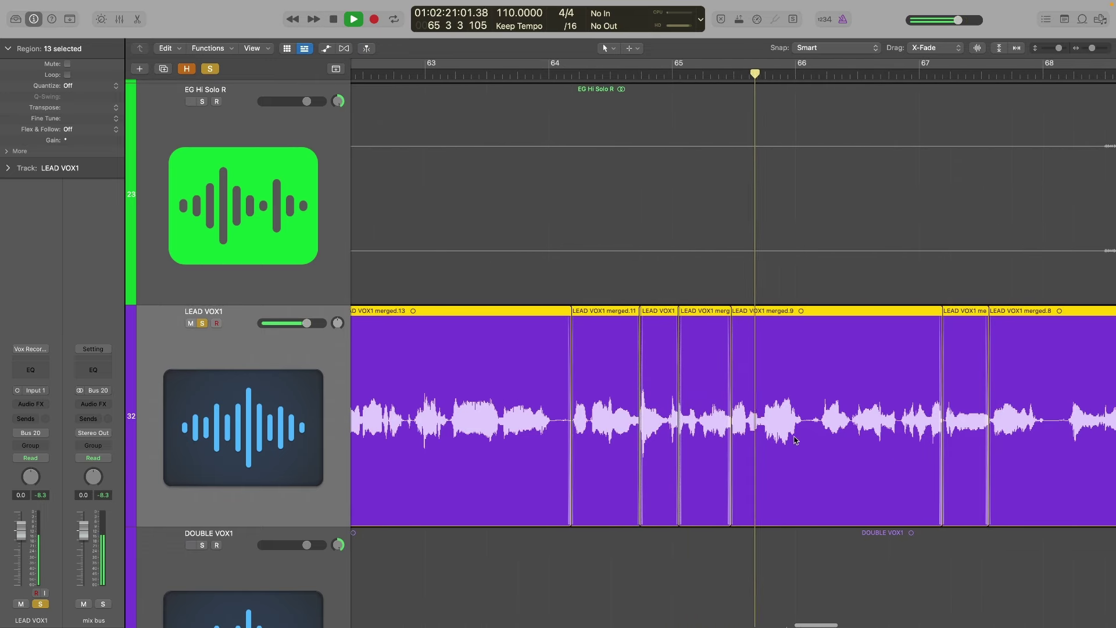
{"action": "key", "text": "space"}
{"action": "left_click", "coordinate": [712, 64]}
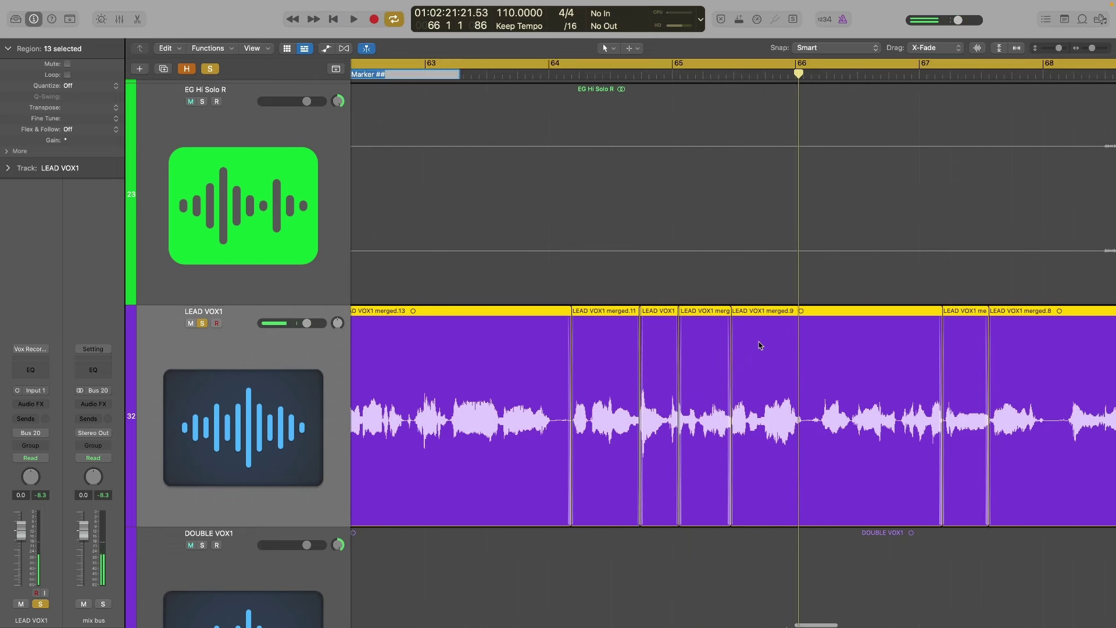
- Move the left edge of the LEAD VOX1 merged.2 region 0 0 0 56 later, to 65 1 1 227
{"action": "left_click", "coordinate": [880, 560]}
{"action": "left_click", "coordinate": [706, 460]}
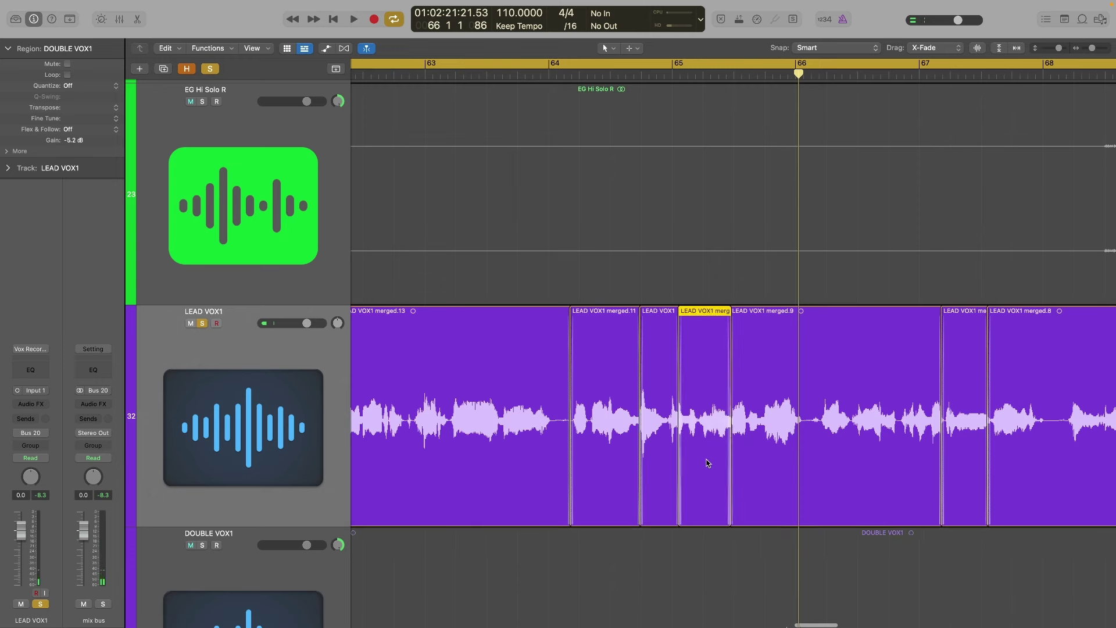
{"action": "key", "text": "z"}
{"action": "scroll", "coordinate": [677, 449], "scroll_direction": "up", "scroll_amount": 10}
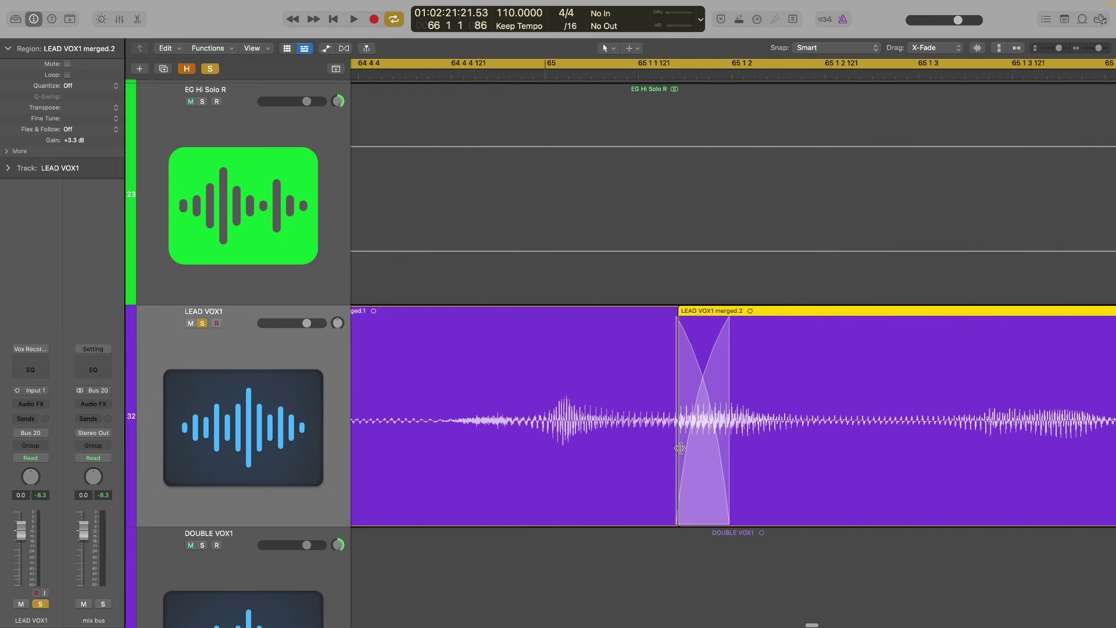
{"action": "left_click_drag", "start_coordinate": [678, 448], "coordinate": [724, 448]}
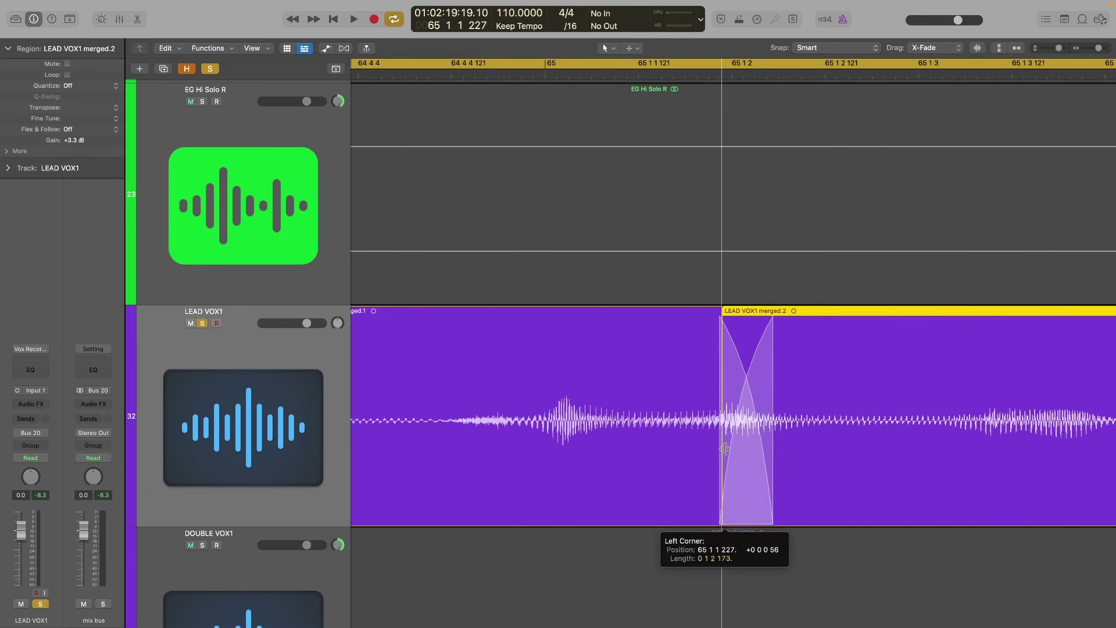
{"action": "scroll", "coordinate": [854, 465], "scroll_direction": "down", "scroll_amount": 10}
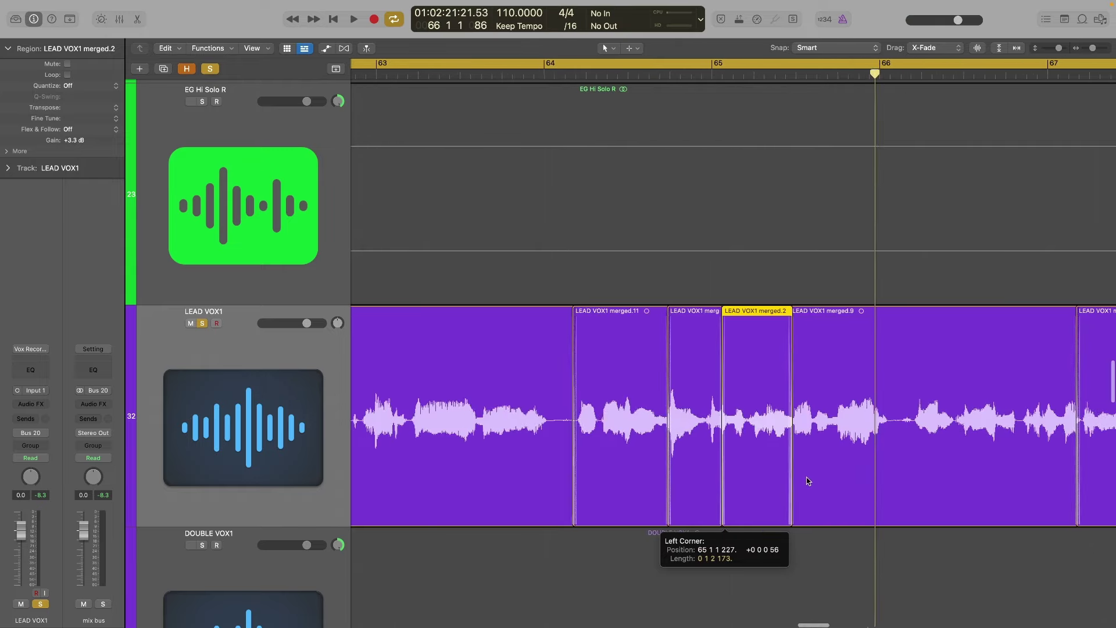
- Play LEAD VOX1 from bar 62 to check the crossfades, select its 13 split regions, and take the track out of solo
{"action": "left_click", "coordinate": [616, 76]}
{"action": "key", "text": "space"}
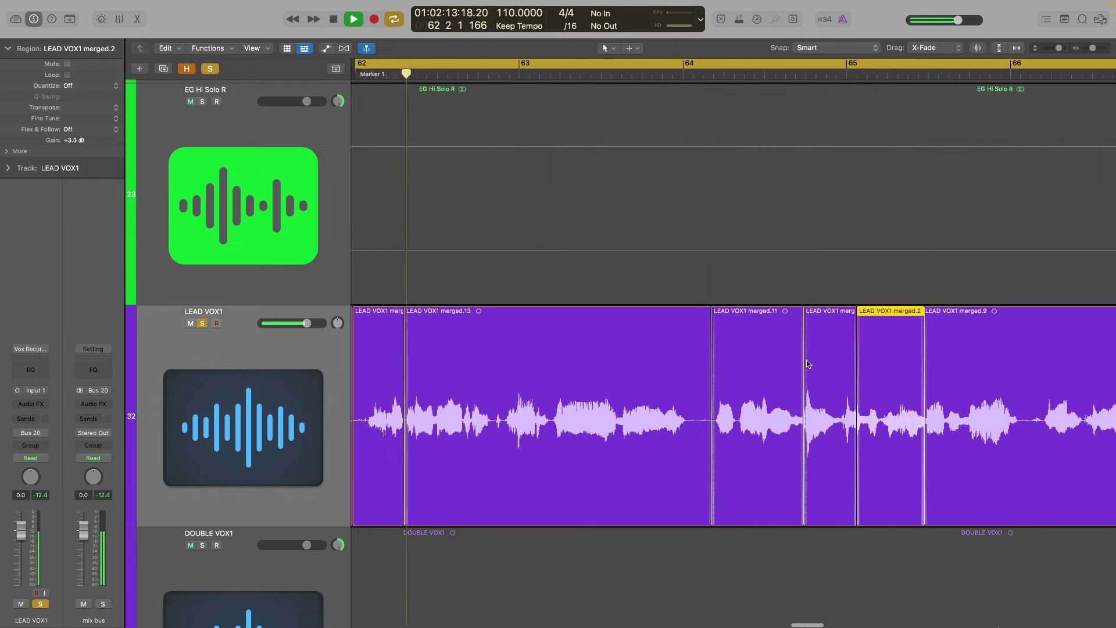
{"action": "left_click", "coordinate": [785, 75]}
{"action": "scroll", "coordinate": [881, 336], "scroll_direction": "right", "scroll_amount": 5}
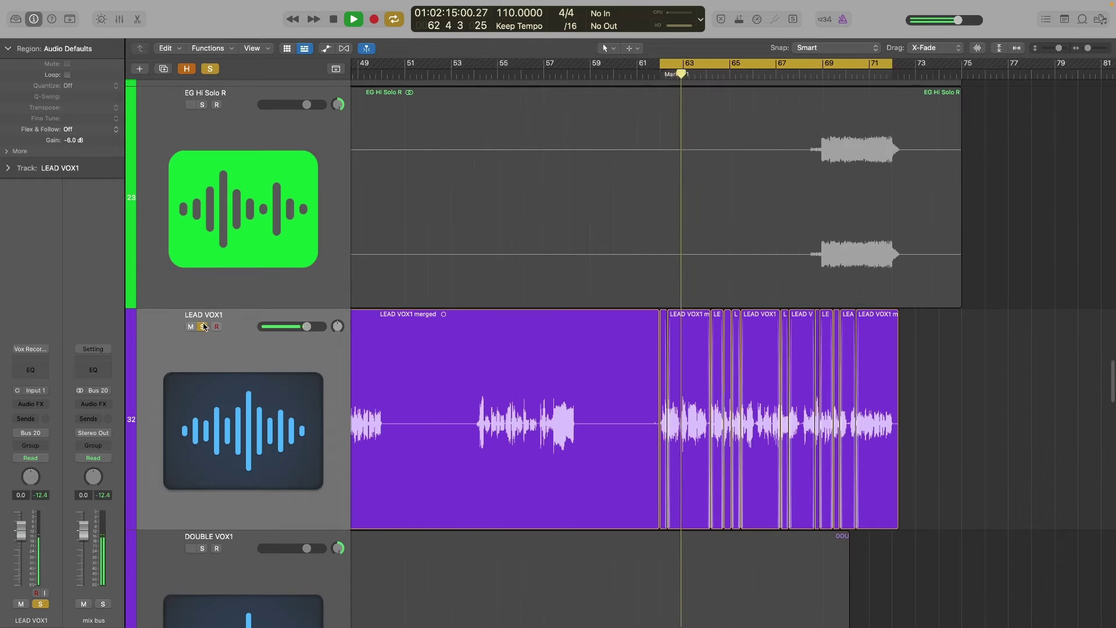
{"action": "key", "text": "shift+f"}
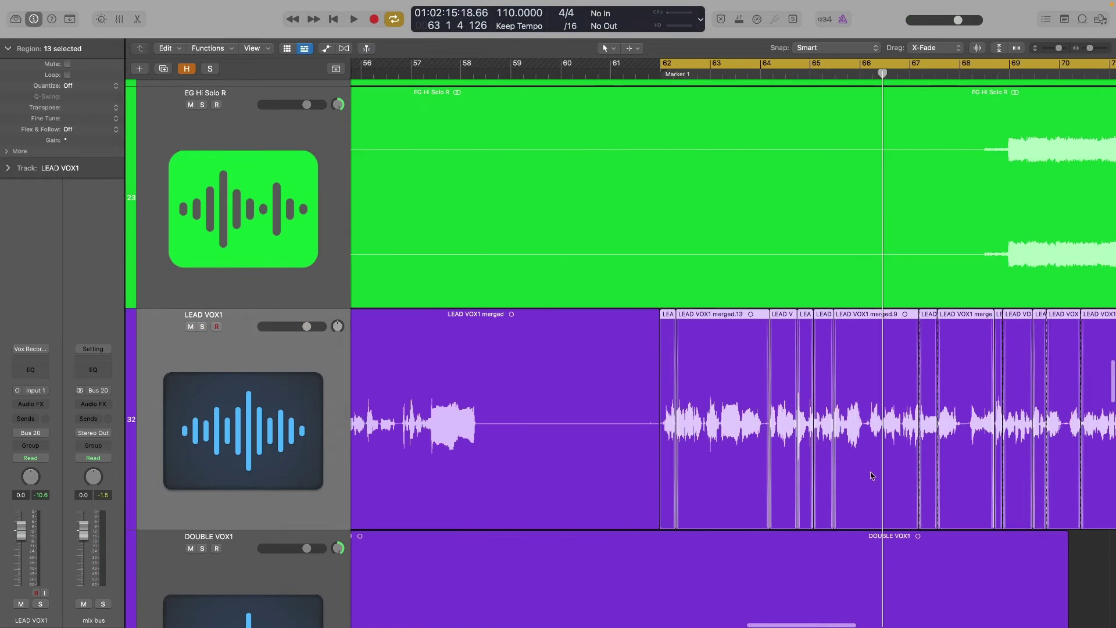
{"action": "scroll", "coordinate": [872, 475], "scroll_direction": "up", "scroll_amount": 5}
{"action": "scroll", "coordinate": [872, 476], "scroll_direction": "down", "scroll_amount": 10}
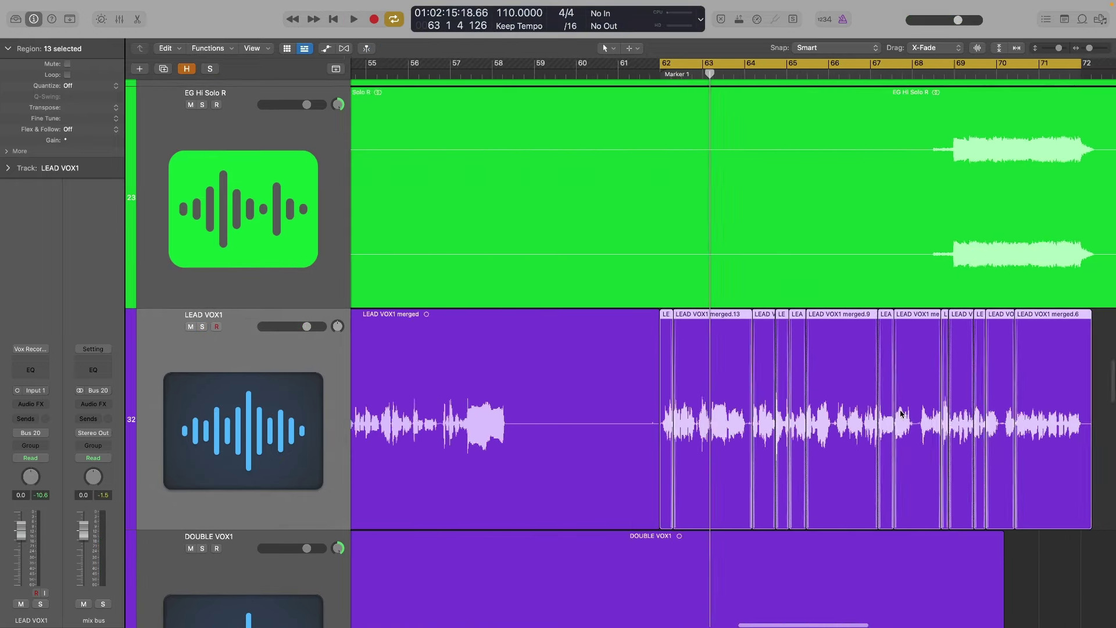
- Examine the LEAD VOX1 waveform levels across the whole song and the split regions between bars 62 and 72
{"action": "scroll", "coordinate": [794, 411], "scroll_direction": "down", "scroll_amount": 3}
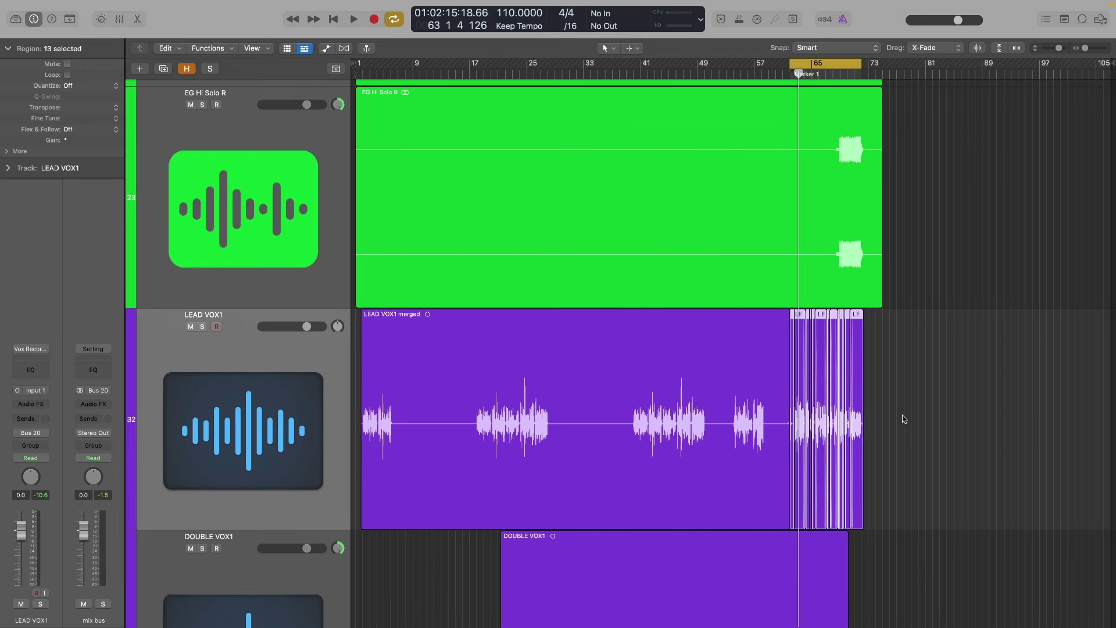
{"action": "scroll", "coordinate": [1024, 448], "scroll_direction": "up", "scroll_amount": 8}
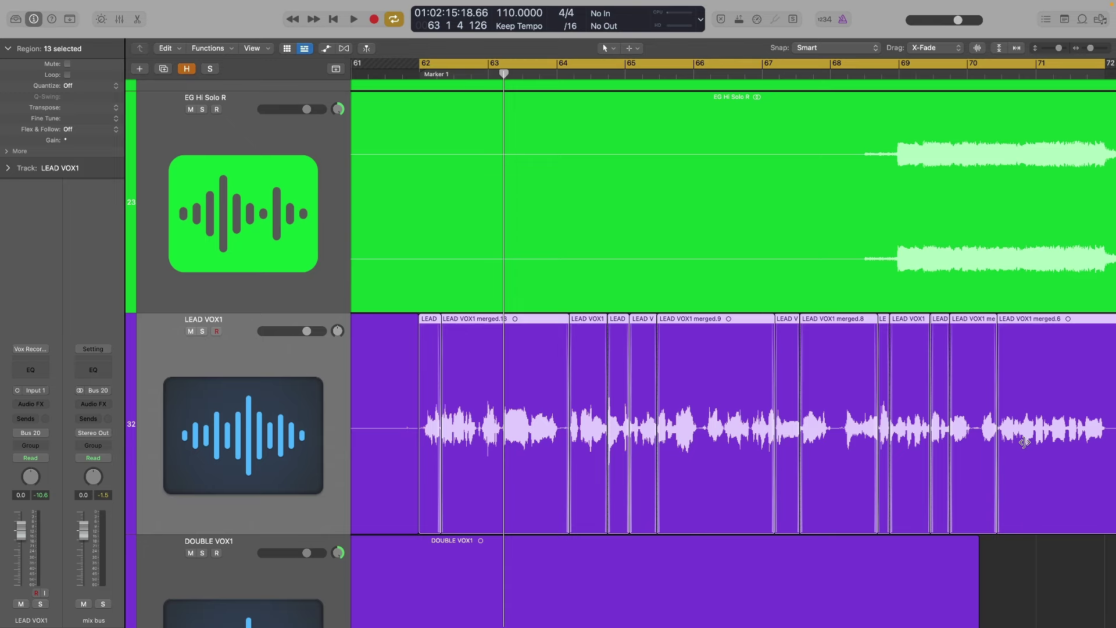
{"action": "scroll", "coordinate": [1024, 443], "scroll_direction": "right", "scroll_amount": 5}
{"action": "left_click", "coordinate": [1016, 452]}
{"action": "scroll", "coordinate": [1017, 452], "scroll_direction": "left", "scroll_amount": 5}
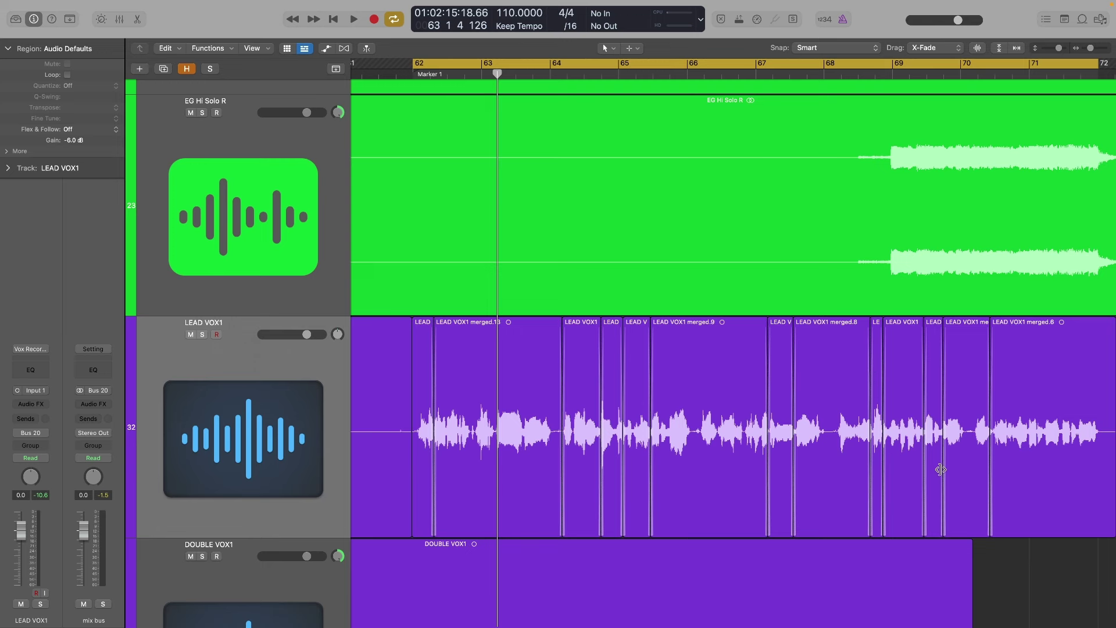
{"action": "scroll", "coordinate": [630, 483], "scroll_direction": "right", "scroll_amount": 3}
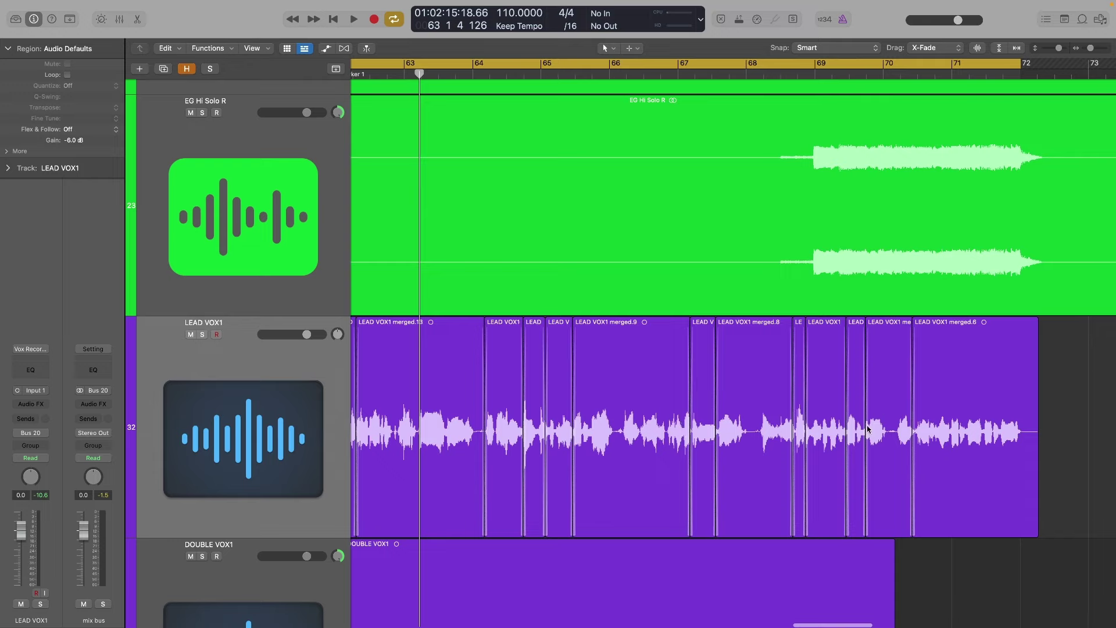
{"action": "key", "text": "super+Left"}
{"action": "key", "text": "super+Left"}
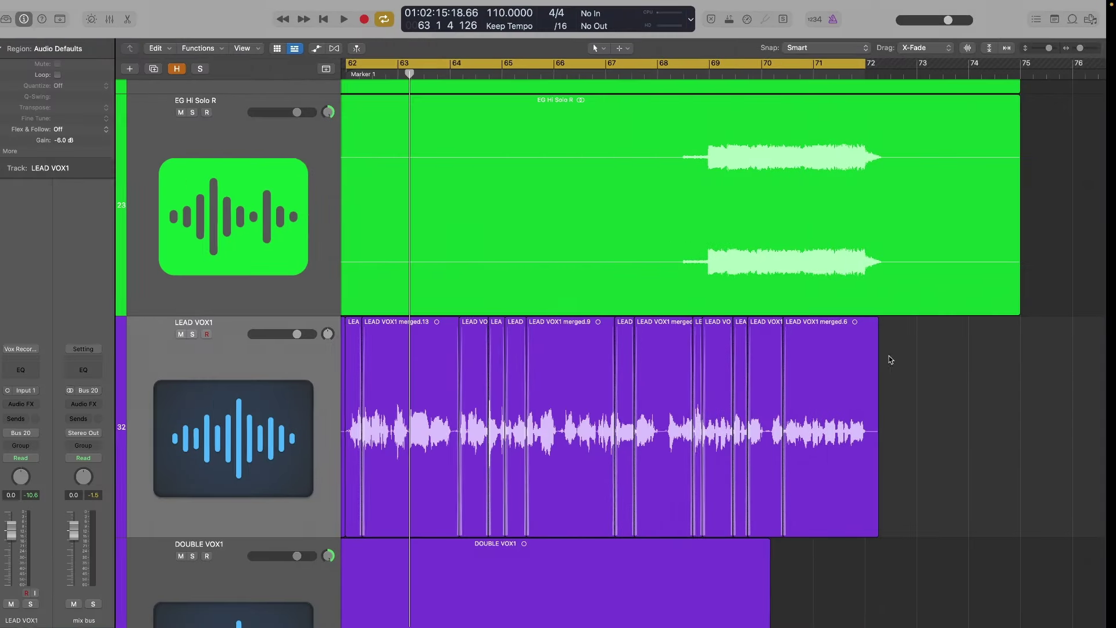
- Solo the LEAD VOX1 track with its 13 split regions selected and show the mixer
{"action": "scroll", "coordinate": [888, 356], "scroll_direction": "down", "scroll_amount": 2}
{"action": "left_click", "coordinate": [255, 365]}
{"action": "key", "text": "s"}
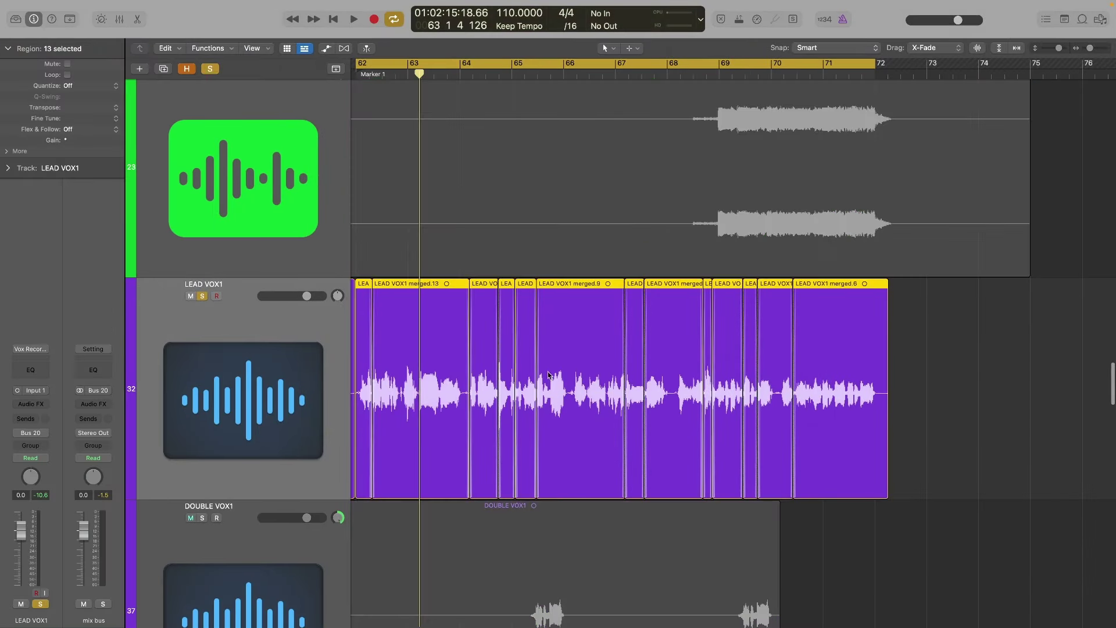
{"action": "key", "text": "x"}
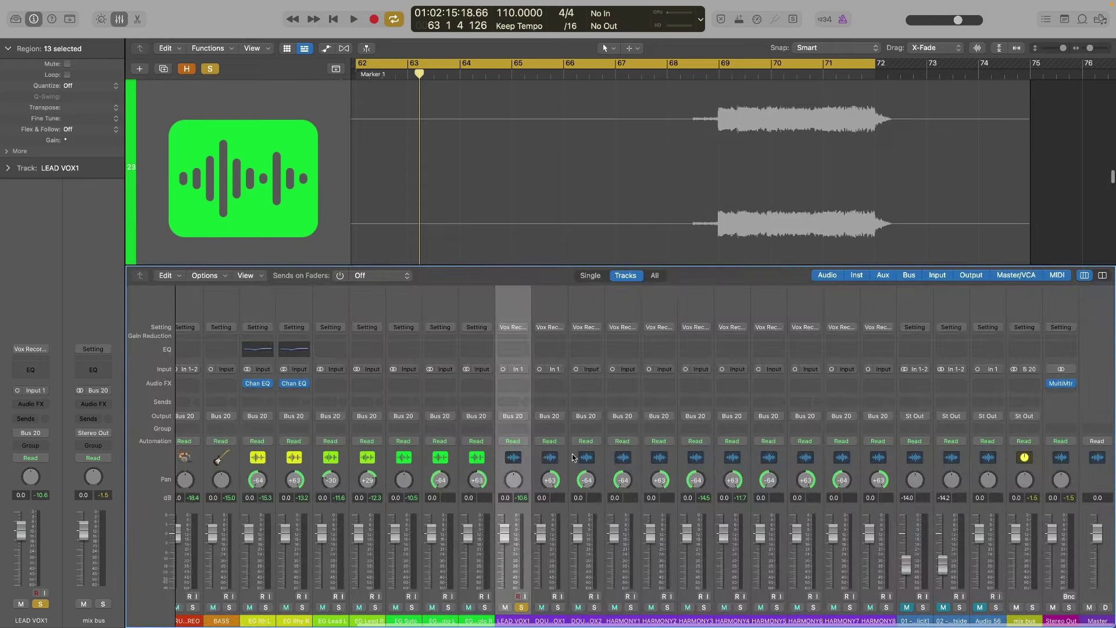
- Add a Channel EQ to LEAD VOX1, place its window below the vocal waveform, and enable the low-cut band
{"action": "left_click", "coordinate": [522, 354]}
{"action": "left_click_drag", "start_coordinate": [694, 168], "coordinate": [665, 314]}
{"action": "scroll", "coordinate": [669, 232], "scroll_direction": "down", "scroll_amount": 5}
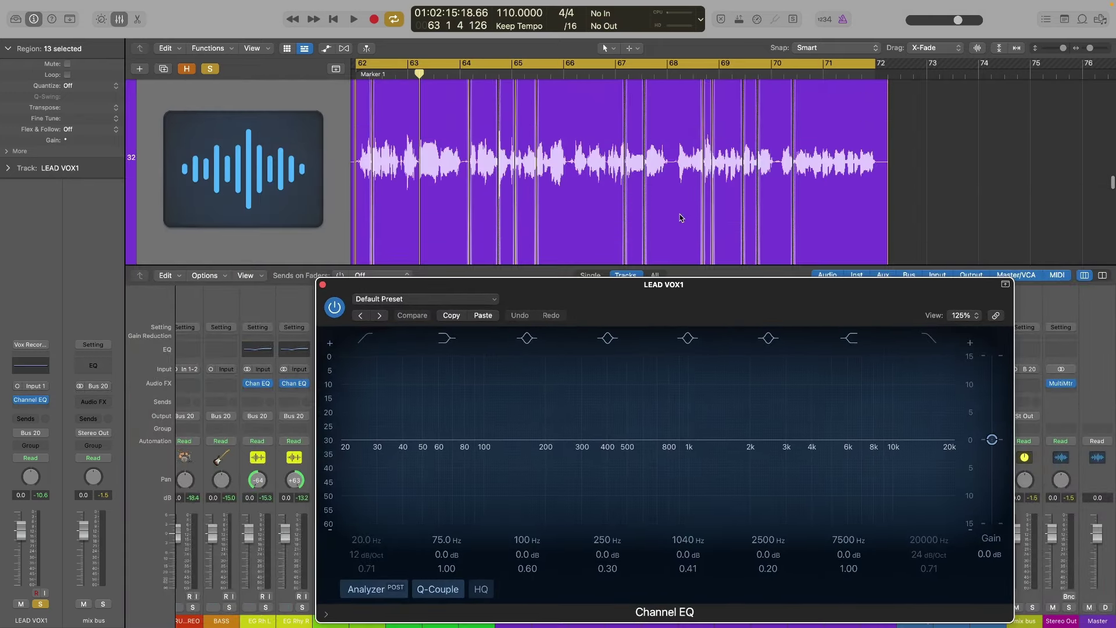
{"action": "left_click_drag", "start_coordinate": [705, 291], "coordinate": [712, 254]}
{"action": "left_click", "coordinate": [374, 301]}
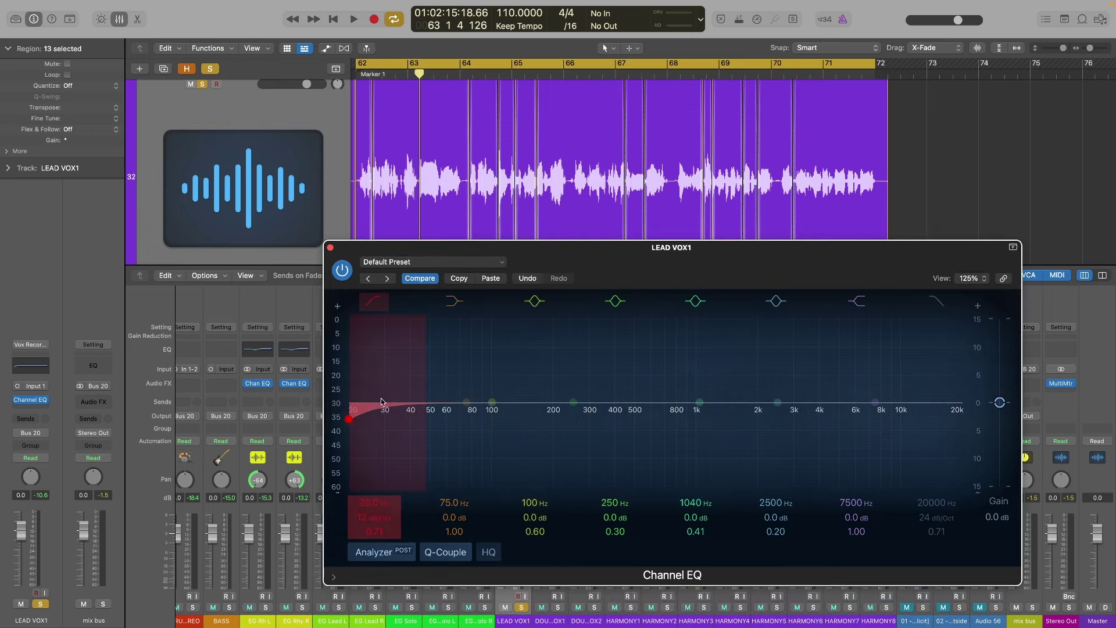
- While playing the vocal, raise the EQ's low cut to about 74.5 Hz and dip the 1040 Hz band by about 2.5 dB at 530 Hz
{"action": "key", "text": "space"}
{"action": "left_click_drag", "start_coordinate": [427, 415], "coordinate": [479, 416]}
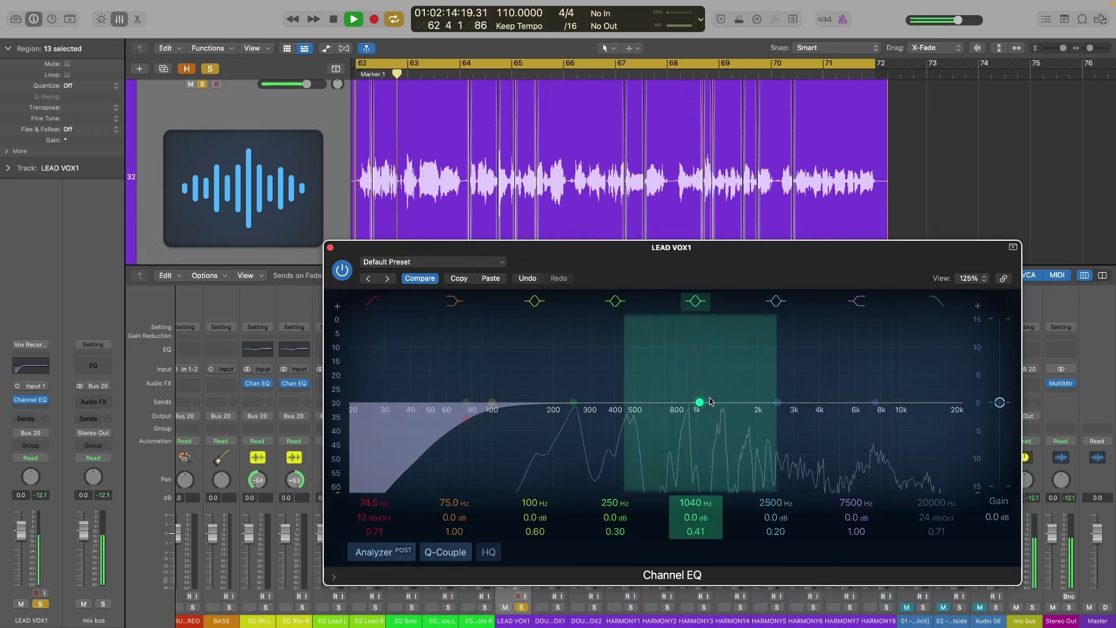
{"action": "left_click_drag", "start_coordinate": [705, 401], "coordinate": [640, 420]}
{"action": "key", "text": "space"}
{"action": "key", "text": "space"}
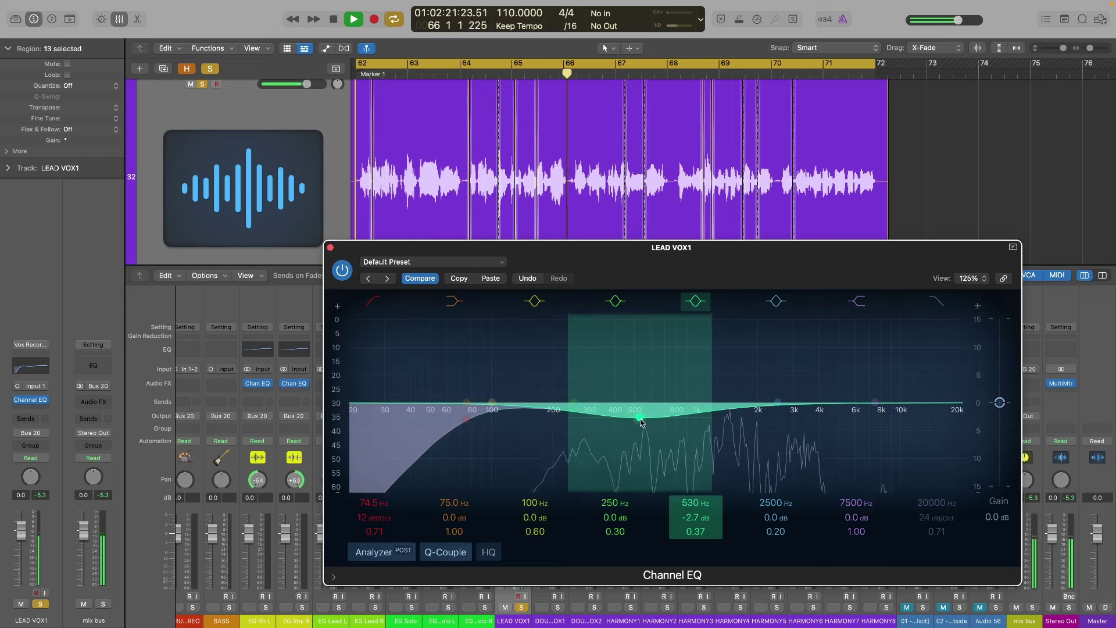
{"action": "key", "text": "space"}
- Boost the high shelf by about 1.4 dB at about 4760 Hz, audition the vocal, and close the Channel EQ window
{"action": "left_click_drag", "start_coordinate": [875, 402], "coordinate": [833, 402]}
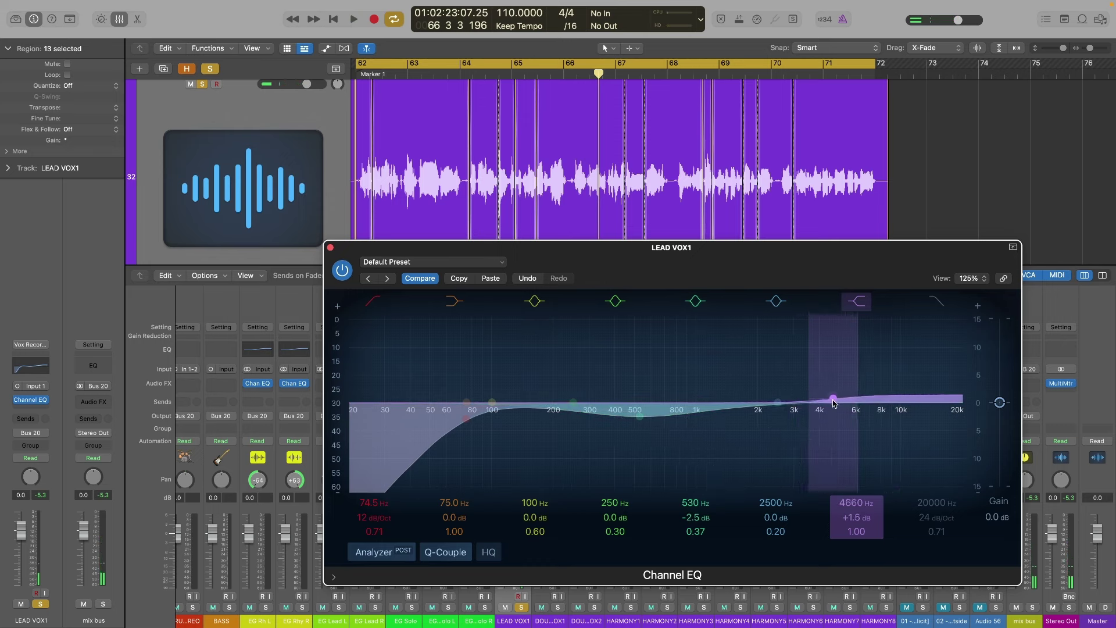
{"action": "key", "text": "space"}
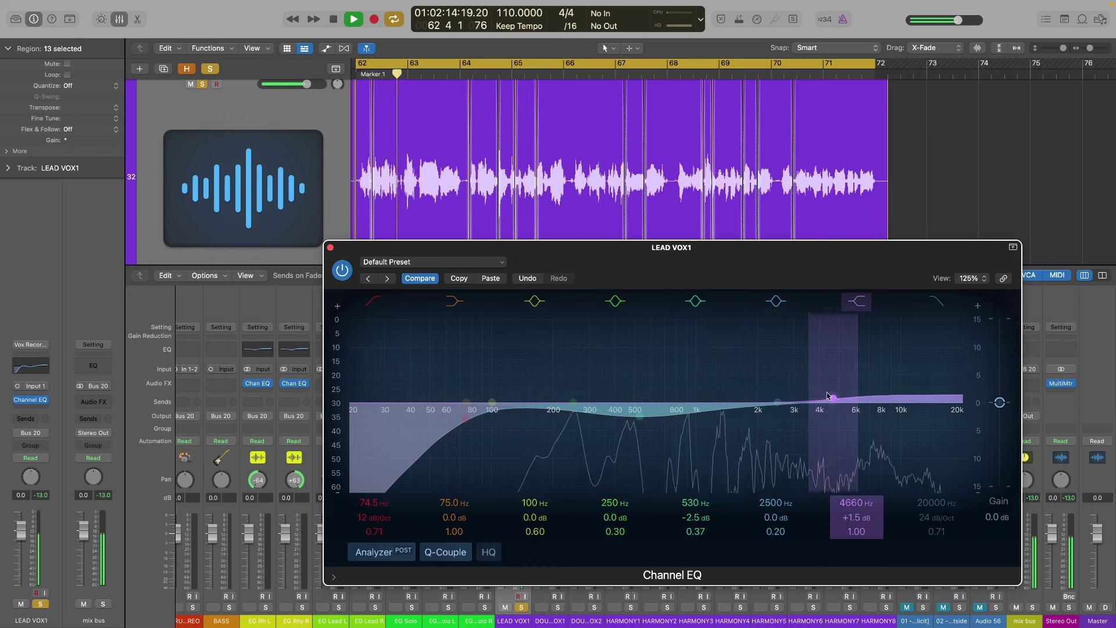
{"action": "left_click_drag", "start_coordinate": [829, 398], "coordinate": [832, 401]}
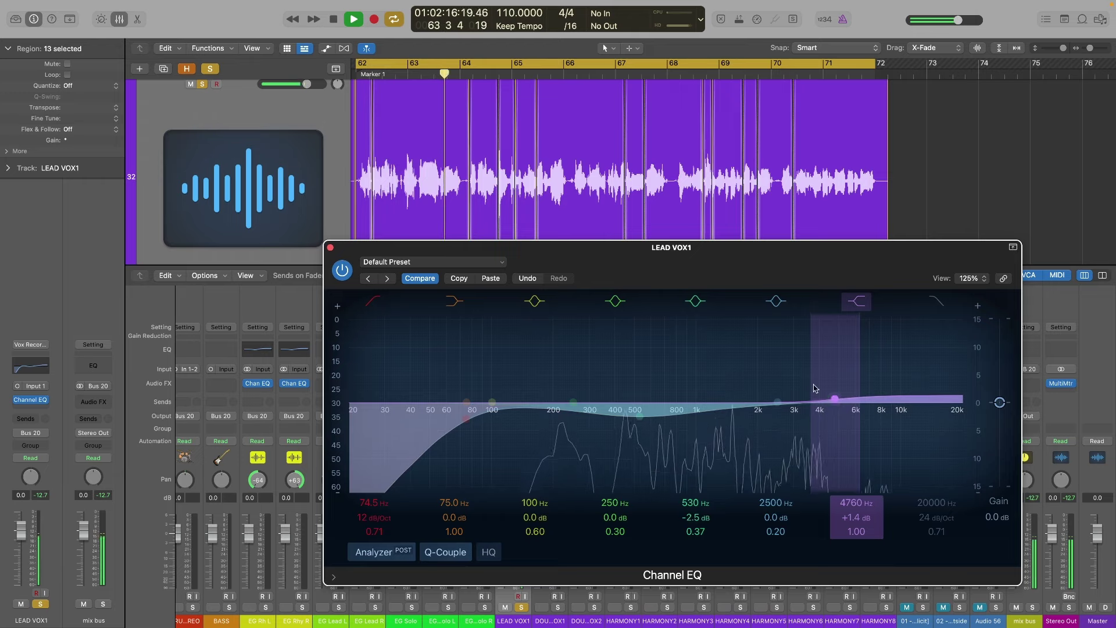
{"action": "key", "text": "space"}
{"action": "left_click_drag", "start_coordinate": [731, 270], "coordinate": [744, 254]}
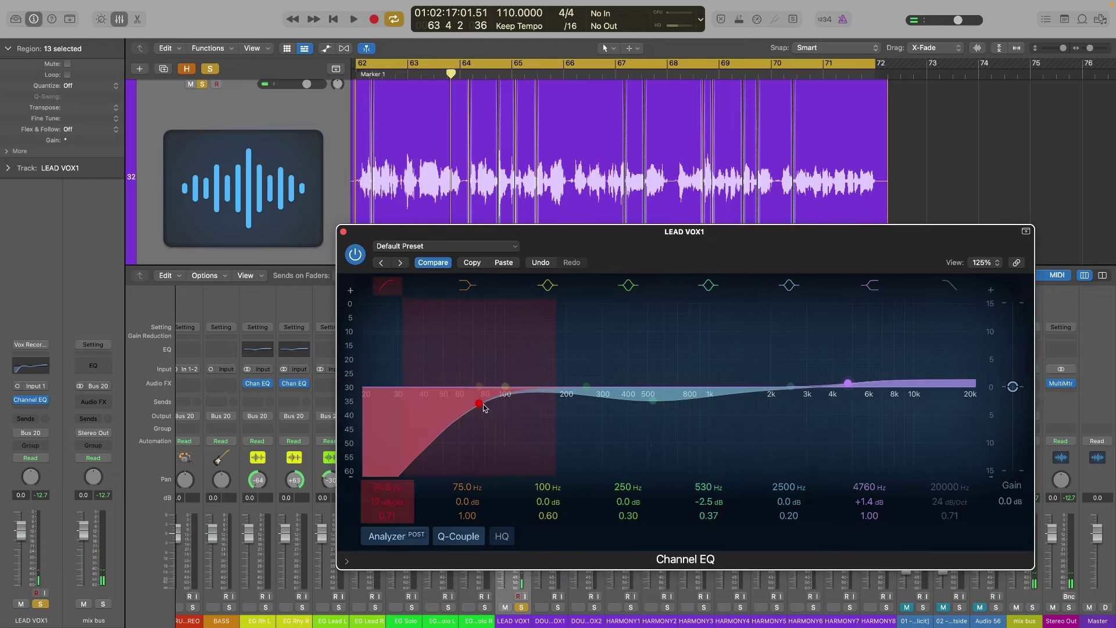
{"action": "left_click", "coordinate": [343, 231]}
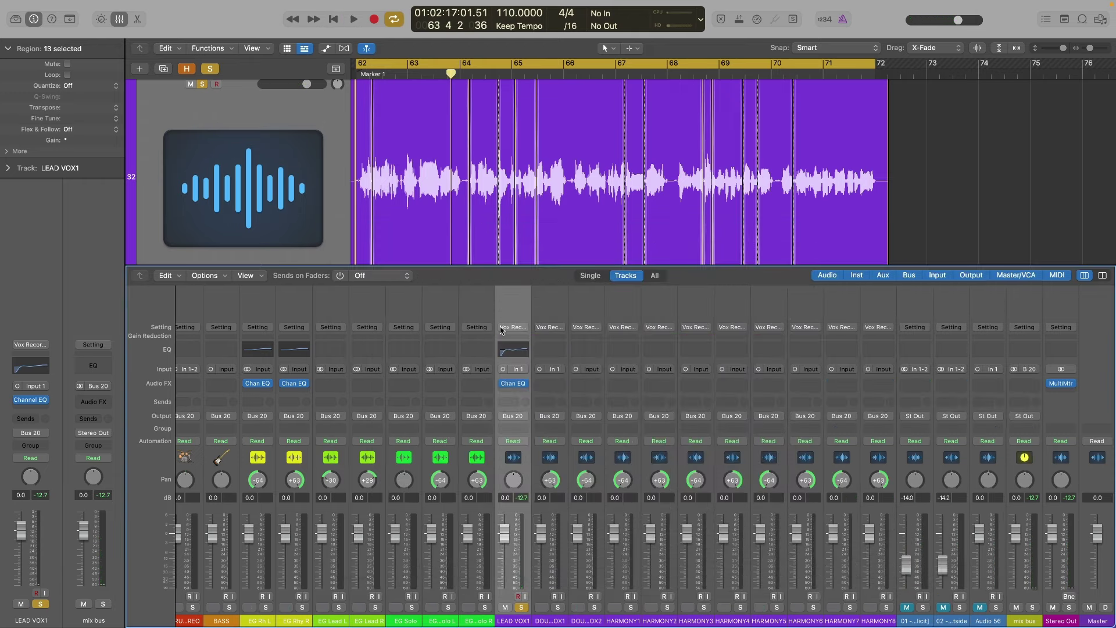
- Bypass the Channel EQ on LEAD VOX1 and play from bar 62 to measure the unprocessed peak level
{"action": "left_click", "coordinate": [513, 384]}
{"action": "left_click_drag", "start_coordinate": [819, 266], "coordinate": [882, 304]}
{"action": "left_click", "coordinate": [403, 273]}
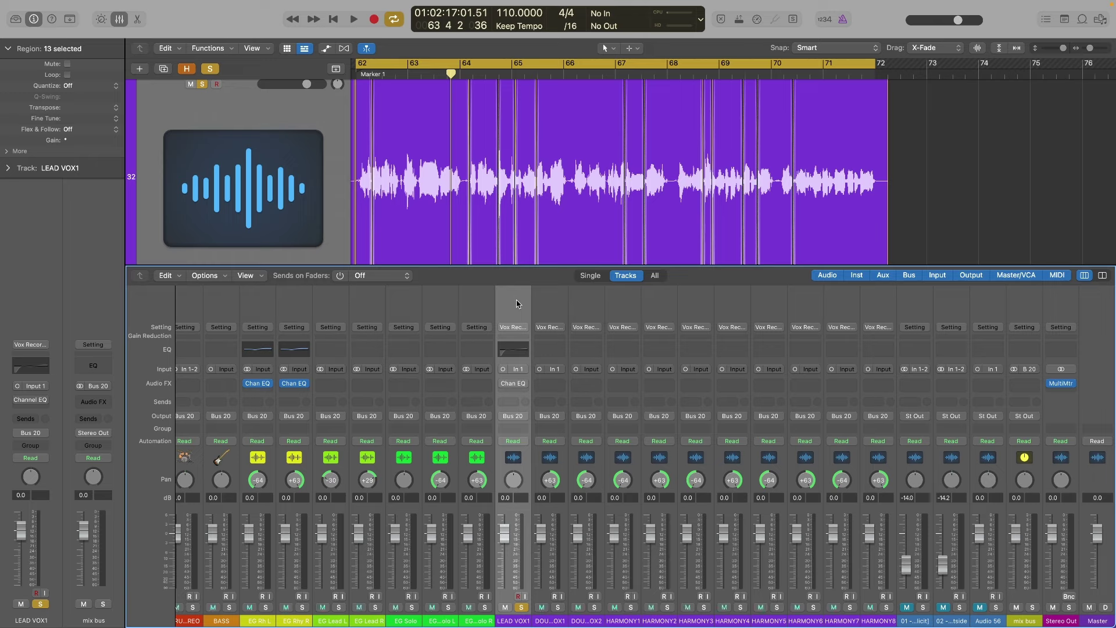
{"action": "key", "text": "space"}
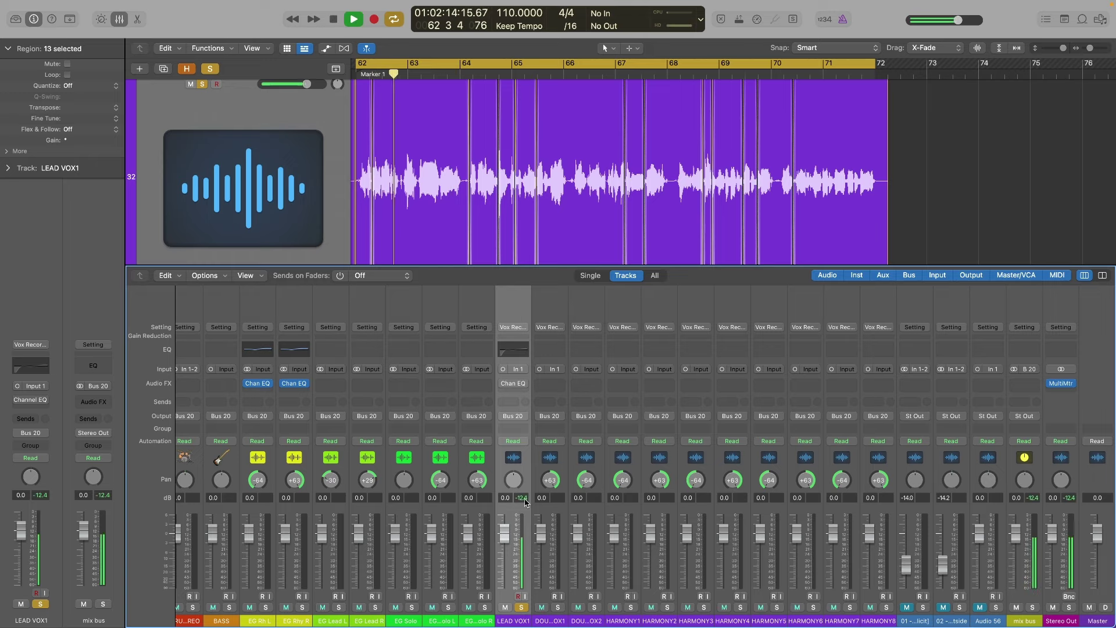
{"action": "key", "text": "space"}
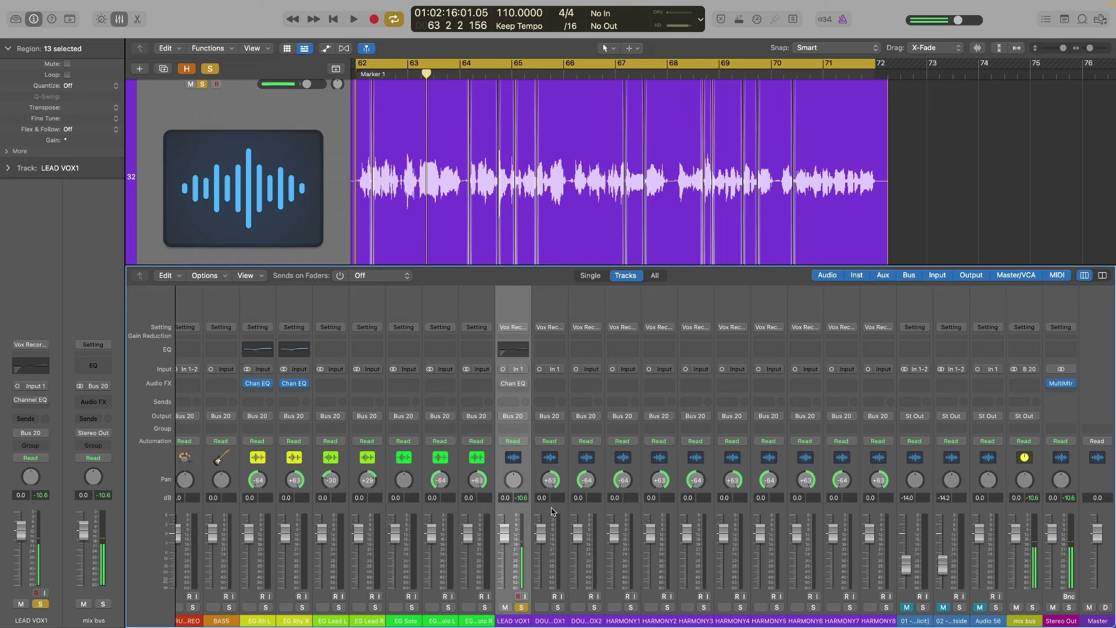
- Re-enable the Channel EQ on LEAD VOX1 and play the same passage to compare its peak level
{"action": "left_click", "coordinate": [504, 383]}
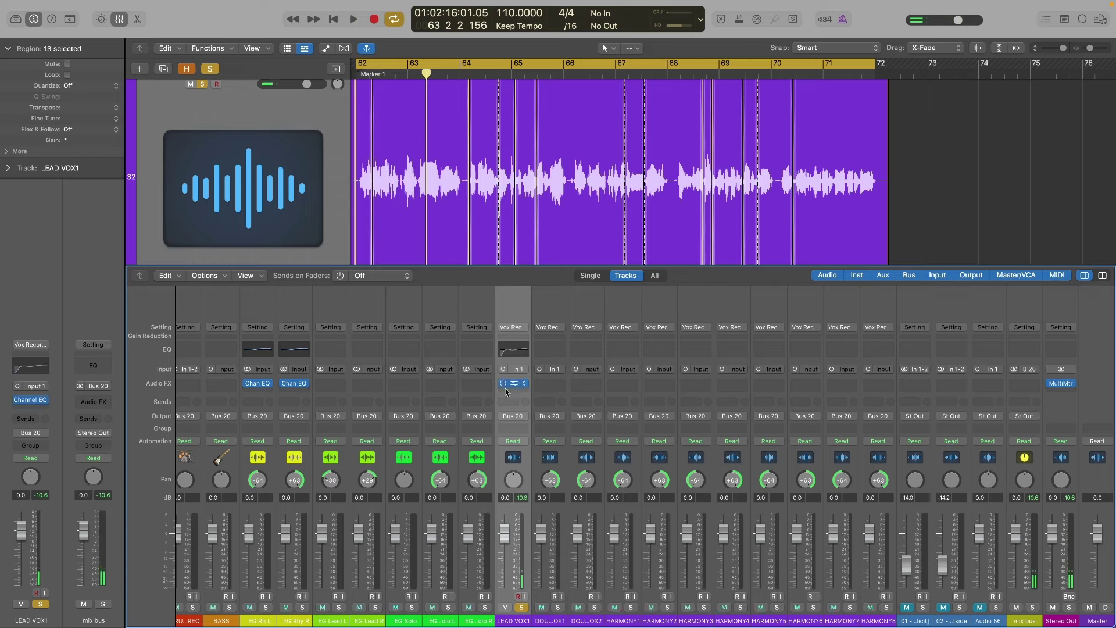
{"action": "key", "text": "space"}
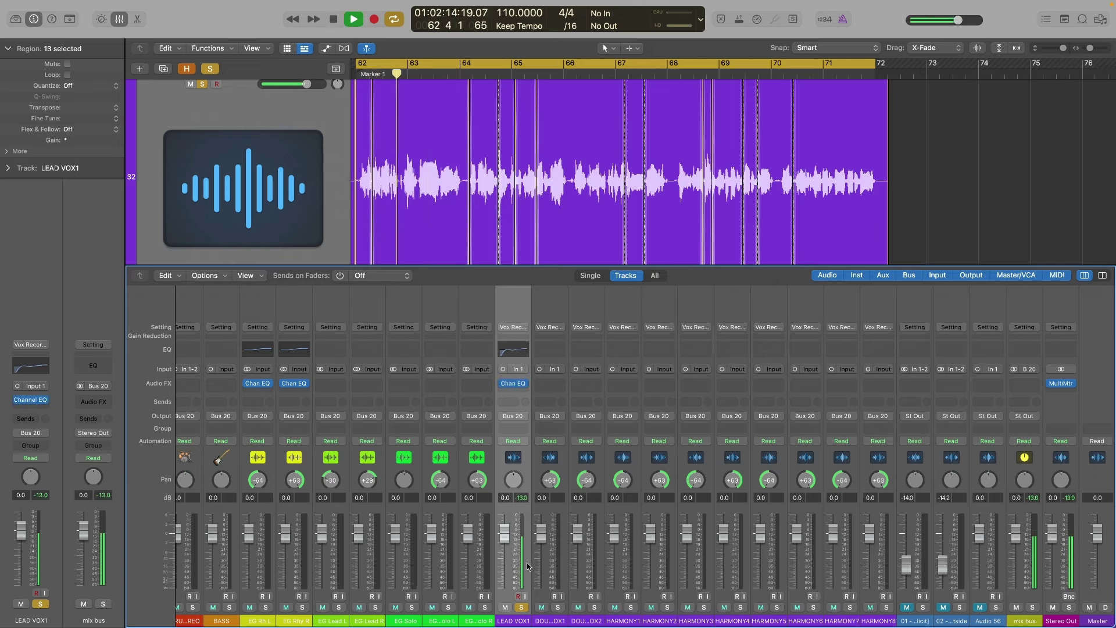
{"action": "key", "text": "space"}
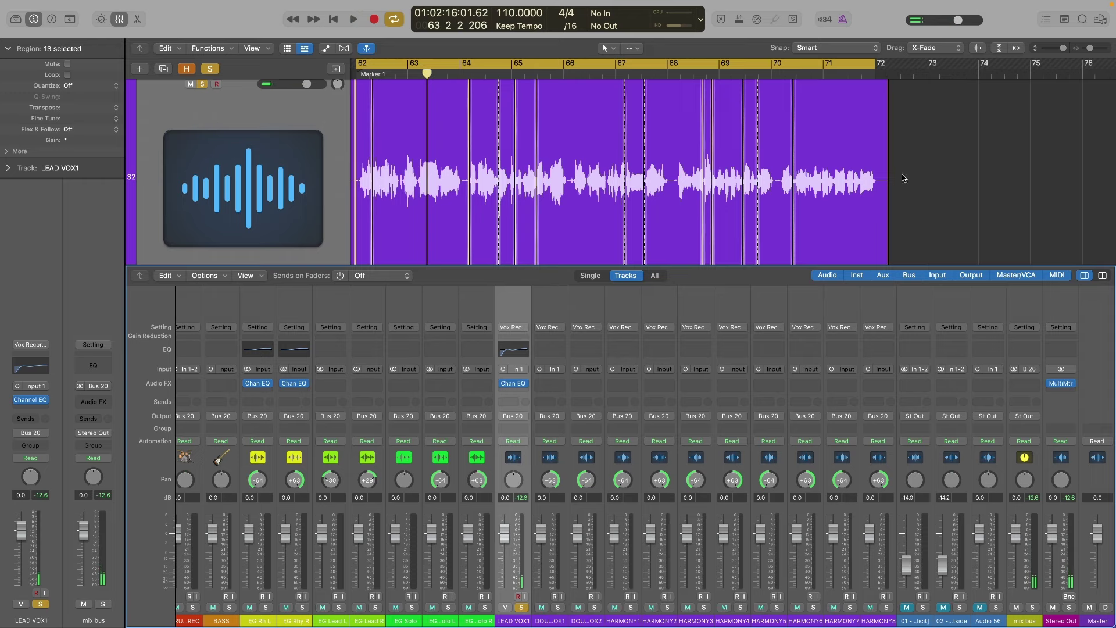
- Set the output gain of the LEAD VOX1 Channel EQ to +2.0 dB and close its window
{"action": "left_click", "coordinate": [513, 383]}
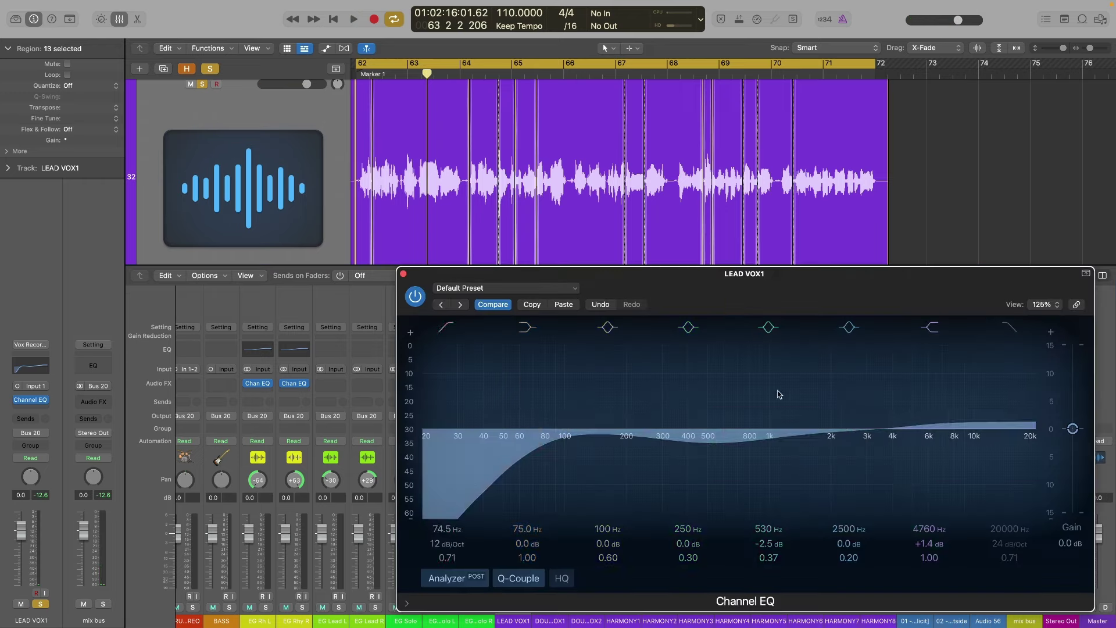
{"action": "left_click_drag", "start_coordinate": [1072, 428], "coordinate": [1073, 421]}
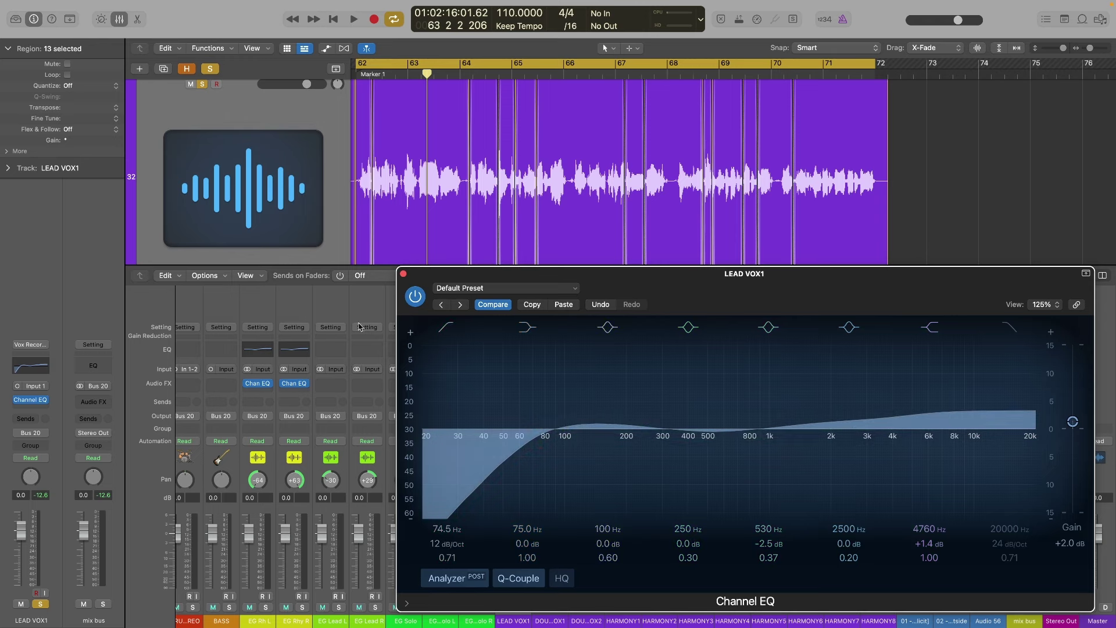
{"action": "left_click", "coordinate": [404, 275]}
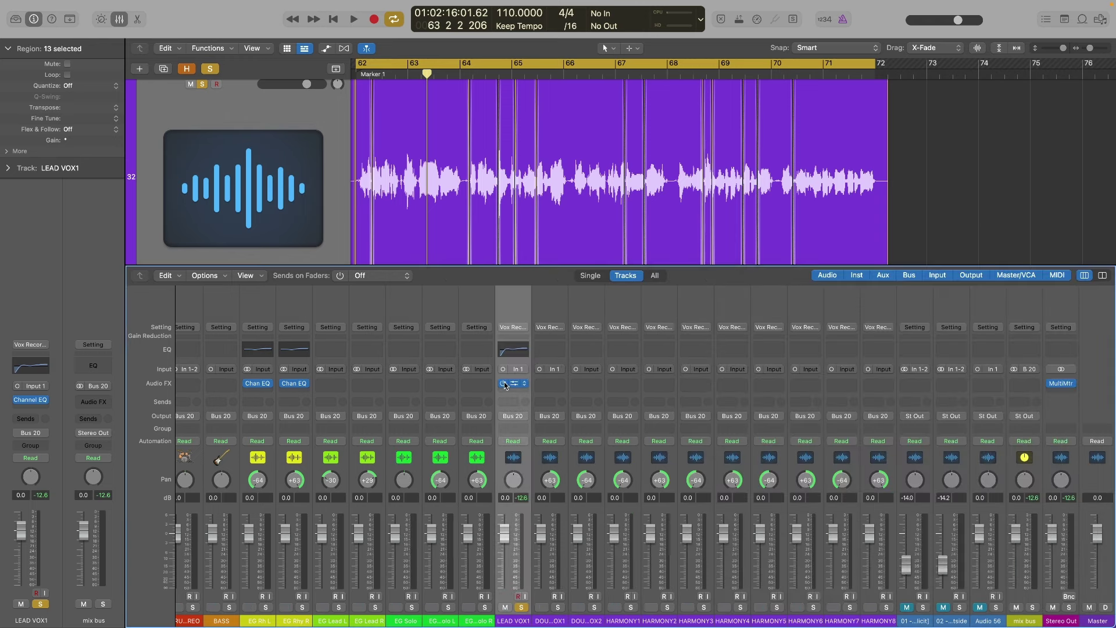
- Play the opening vocal phrase with the Channel EQ bypassed and again with it enabled to check that the peak levels match
{"action": "key", "text": "space"}
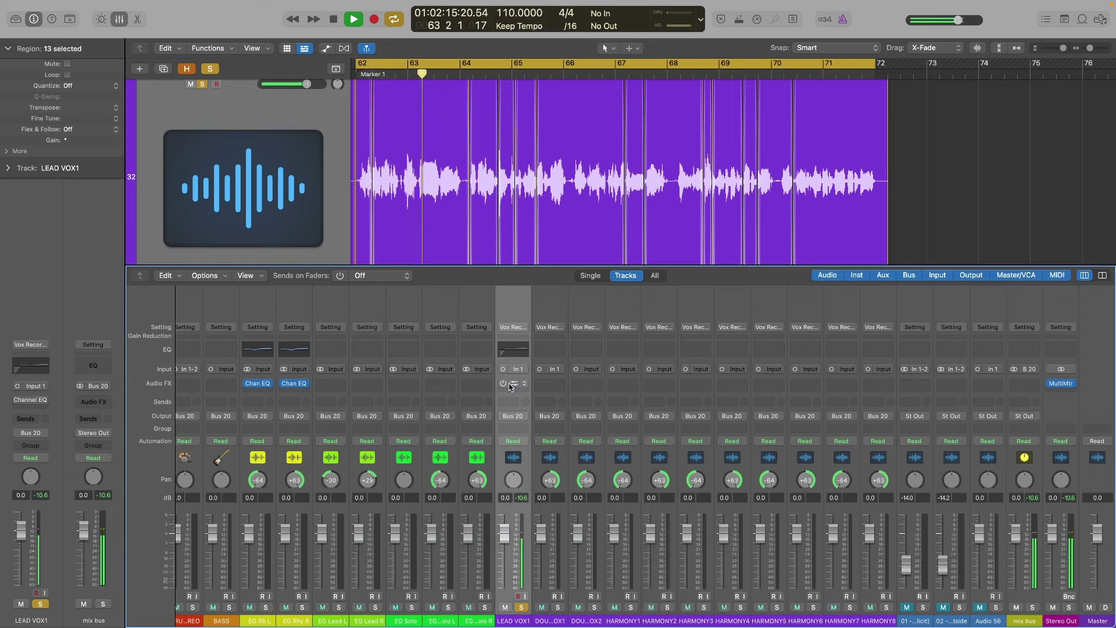
{"action": "key", "text": "space"}
{"action": "left_click", "coordinate": [504, 384]}
{"action": "key", "text": "space"}
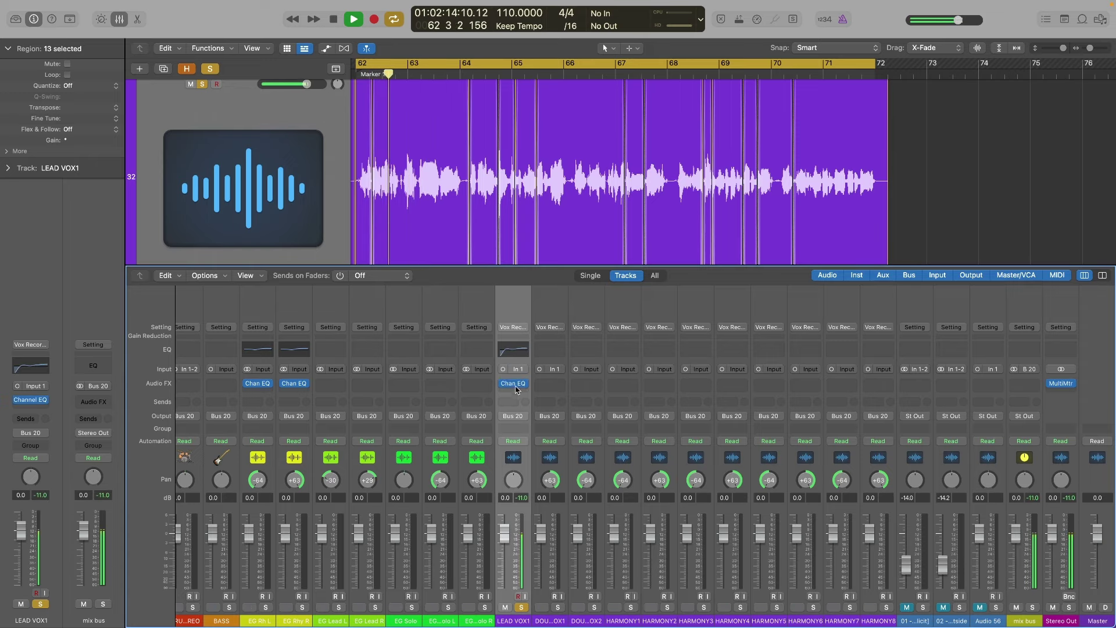
{"action": "mouse_move", "coordinate": [517, 388]}
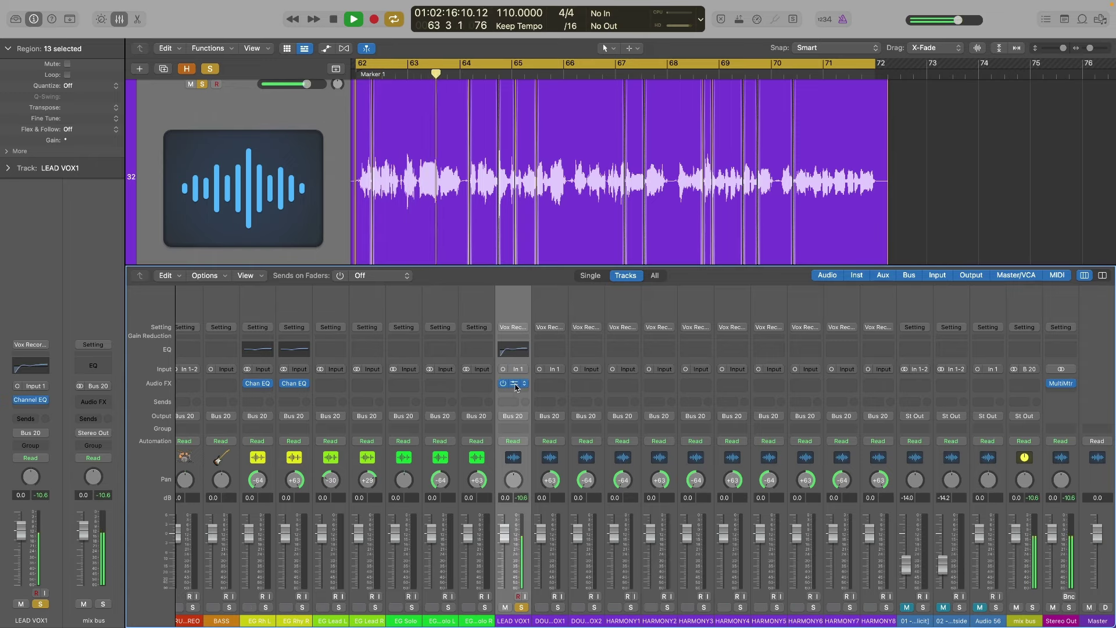
{"action": "key", "text": "space"}
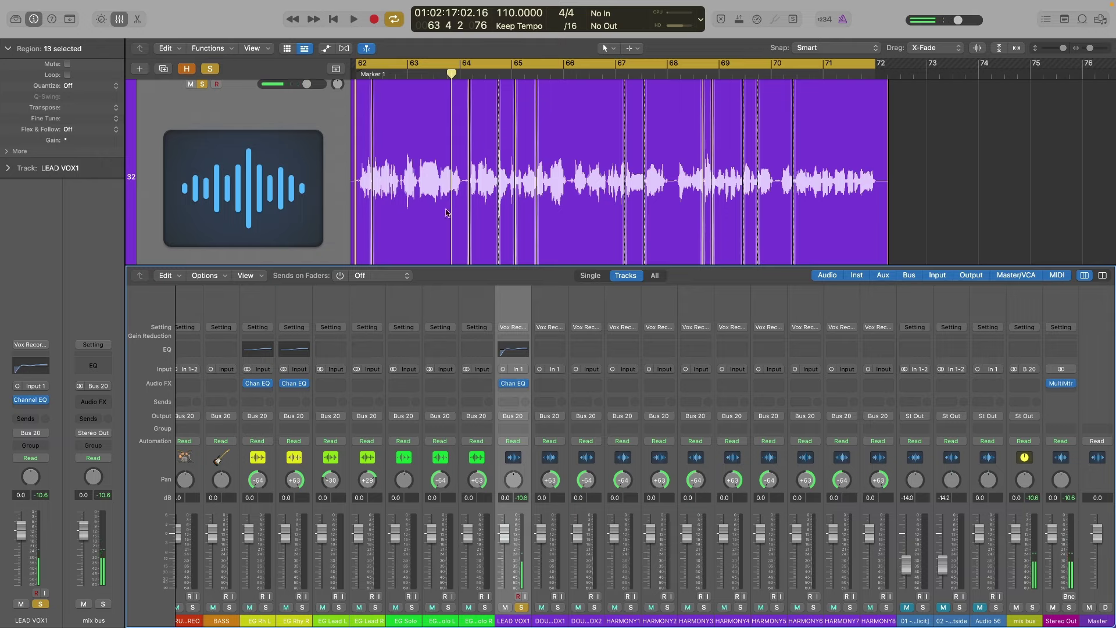
- Audition LEAD VOX1 from bar 62 with the Channel EQ bypassed, switching it back on during playback to compare the tone
{"action": "left_click", "coordinate": [525, 388]}
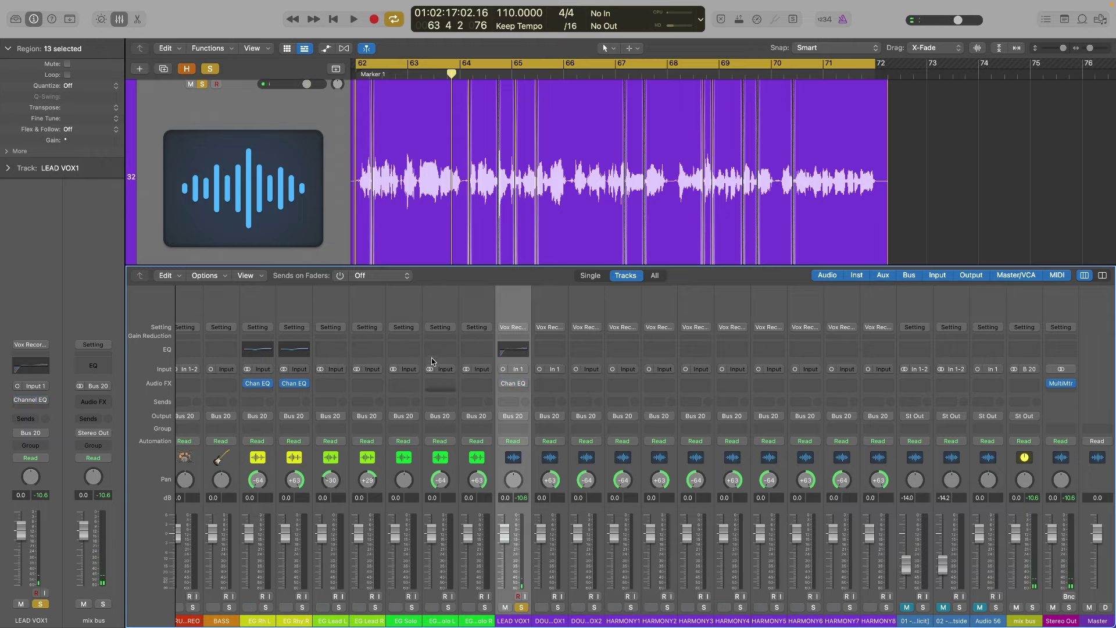
{"action": "left_click", "coordinate": [503, 384]}
{"action": "key", "text": "space"}
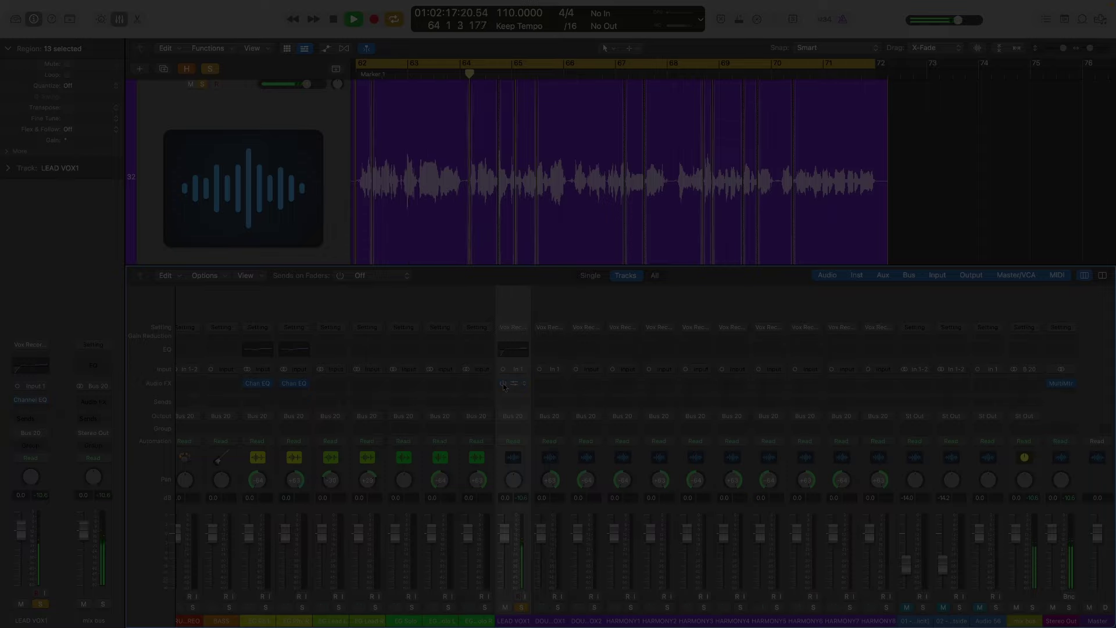
{"action": "left_click", "coordinate": [504, 384]}
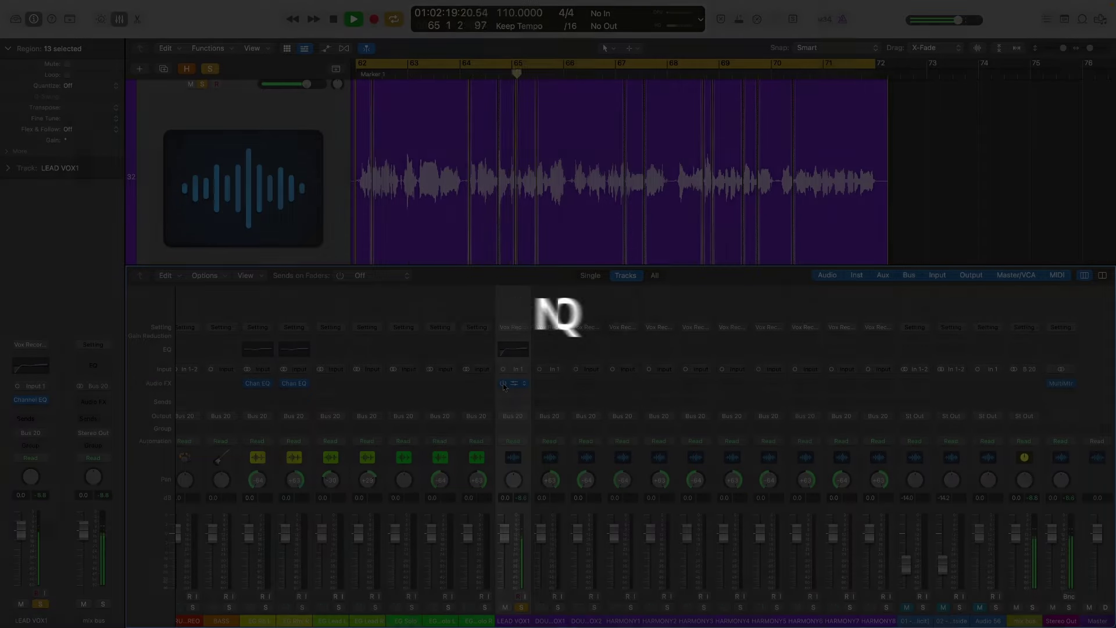
{"action": "key", "text": "space"}
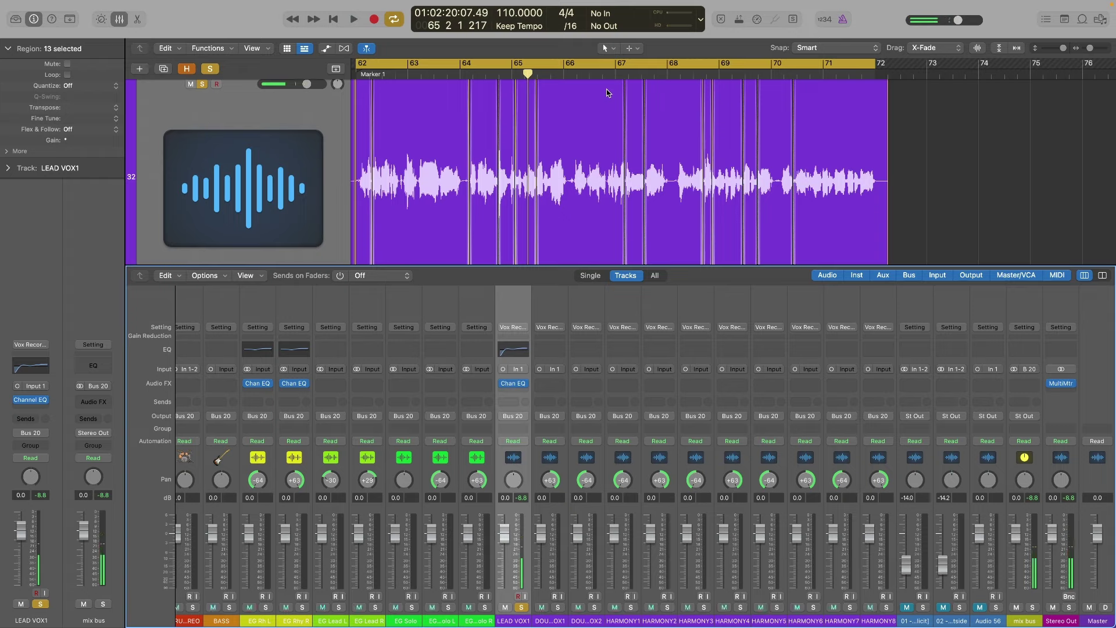
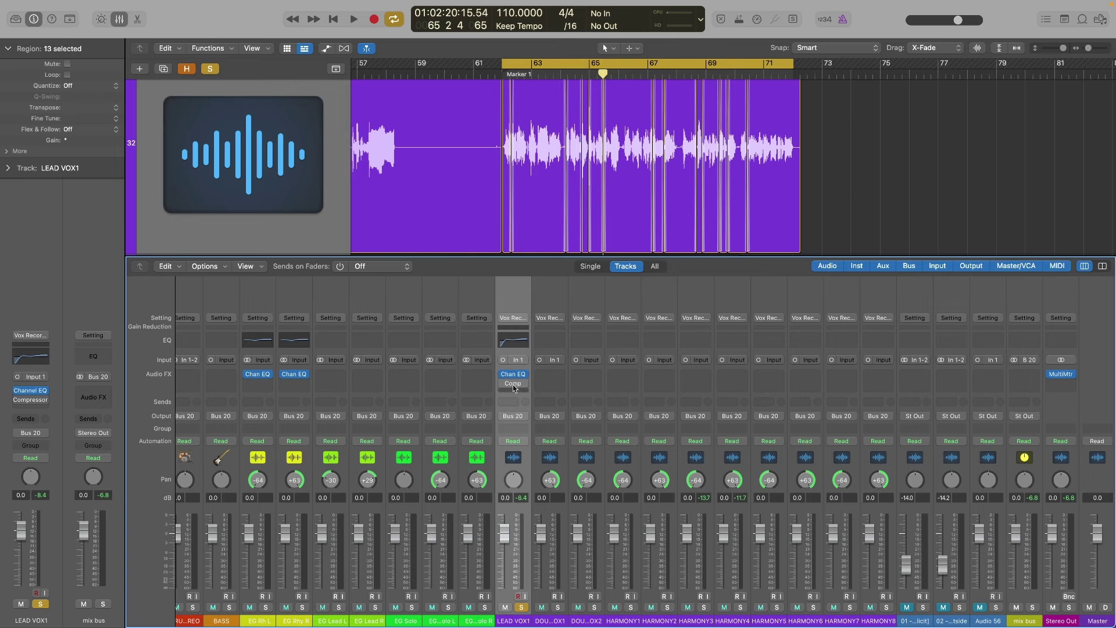
- Switch on the bypassed Compressor on LEAD VOX1, open it and place its window over the arrangement and mixer
{"action": "mouse_move", "coordinate": [500, 386]}
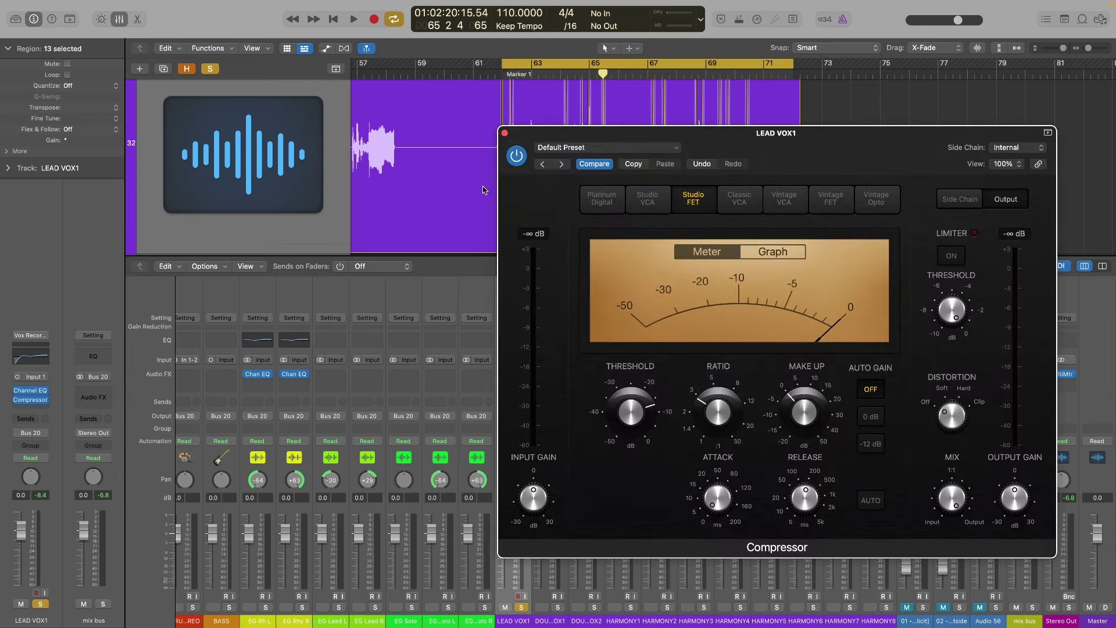
{"action": "left_click_drag", "start_coordinate": [823, 147], "coordinate": [414, 200]}
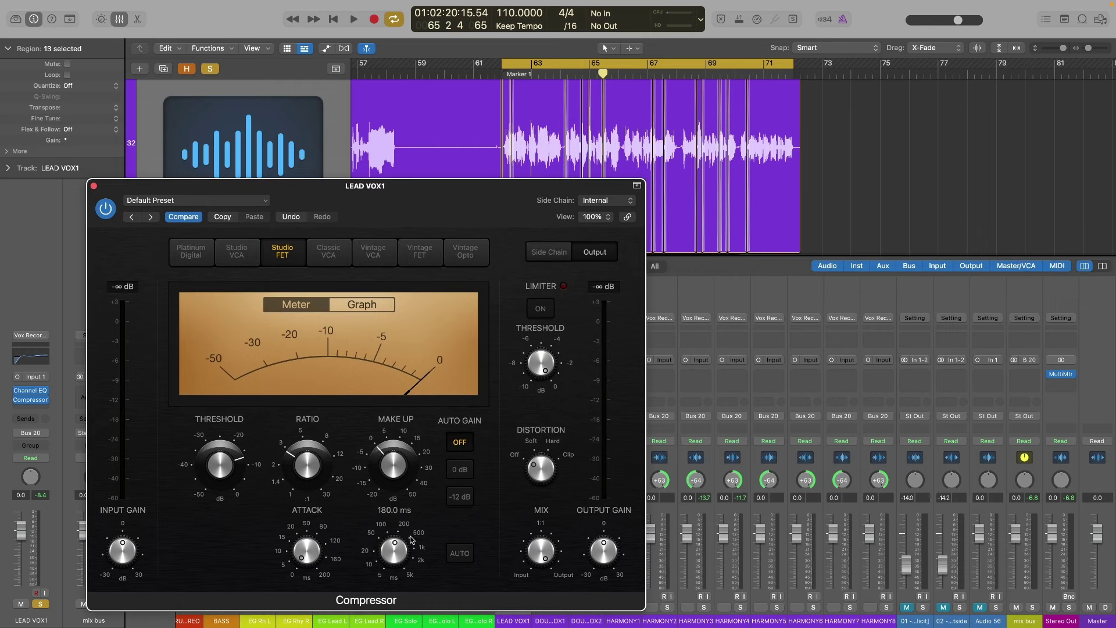
{"action": "left_click_drag", "start_coordinate": [441, 201], "coordinate": [394, 205]}
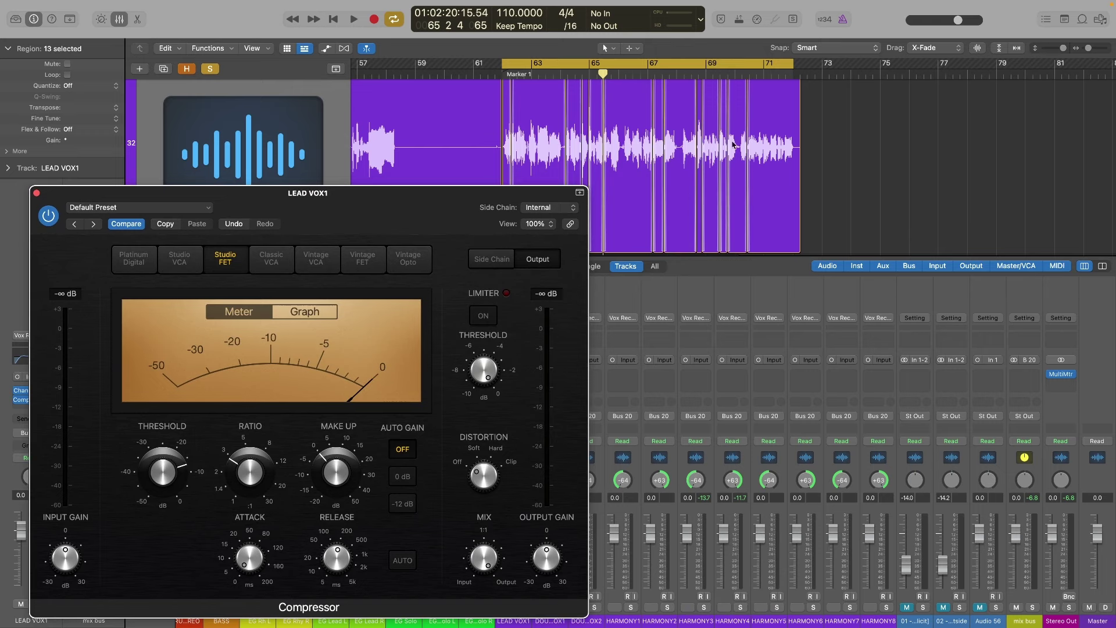
{"action": "left_click_drag", "start_coordinate": [410, 207], "coordinate": [492, 199]}
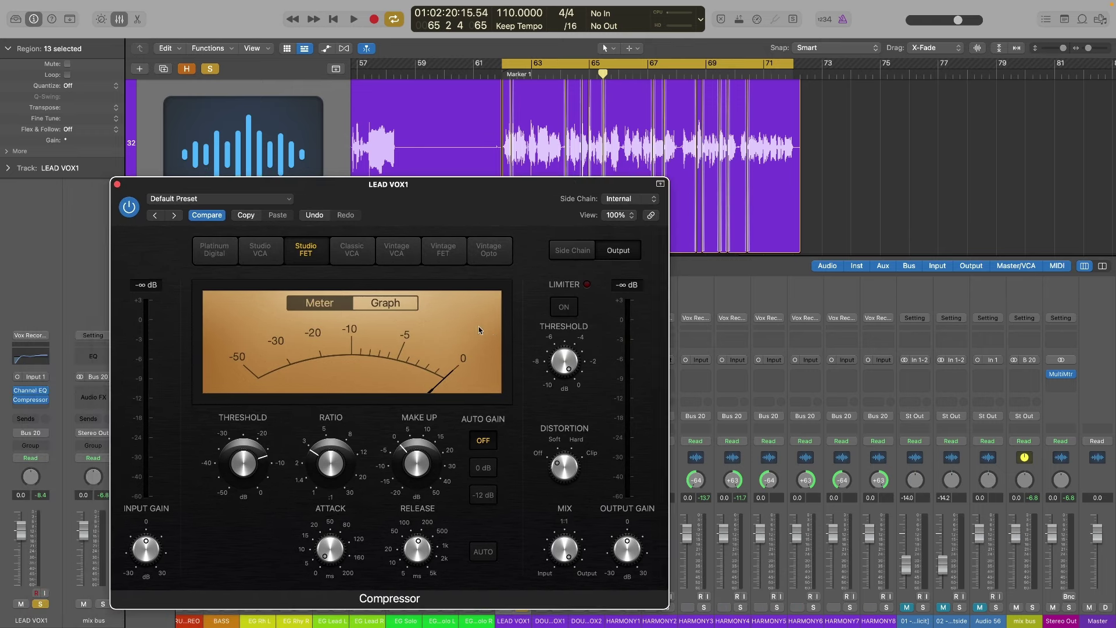
{"action": "left_click_drag", "start_coordinate": [363, 214], "coordinate": [427, 194]}
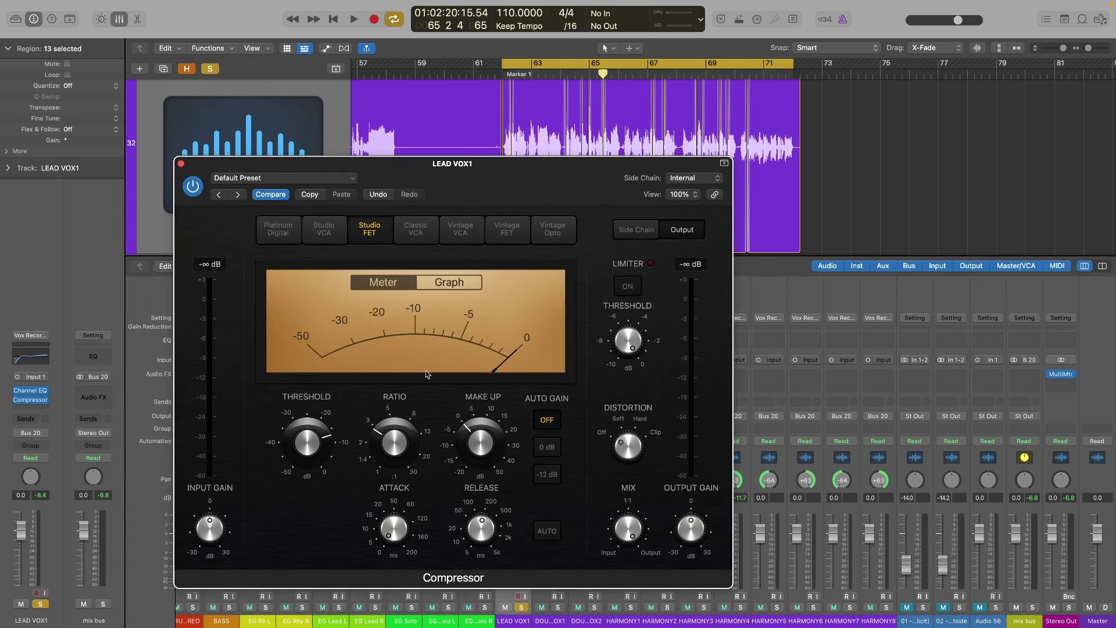
- Raise the LEAD VOX1 Compressor threshold close to 0 dB and set the release to 220 ms
{"action": "left_click_drag", "start_coordinate": [314, 456], "coordinate": [313, 416]}
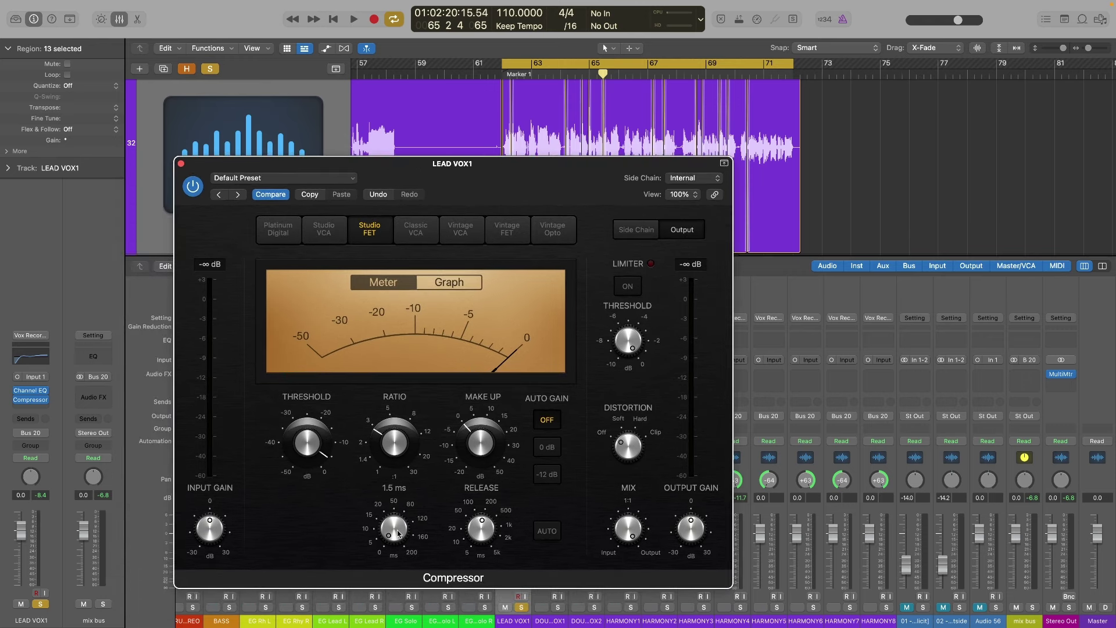
{"action": "left_click_drag", "start_coordinate": [487, 536], "coordinate": [482, 530]}
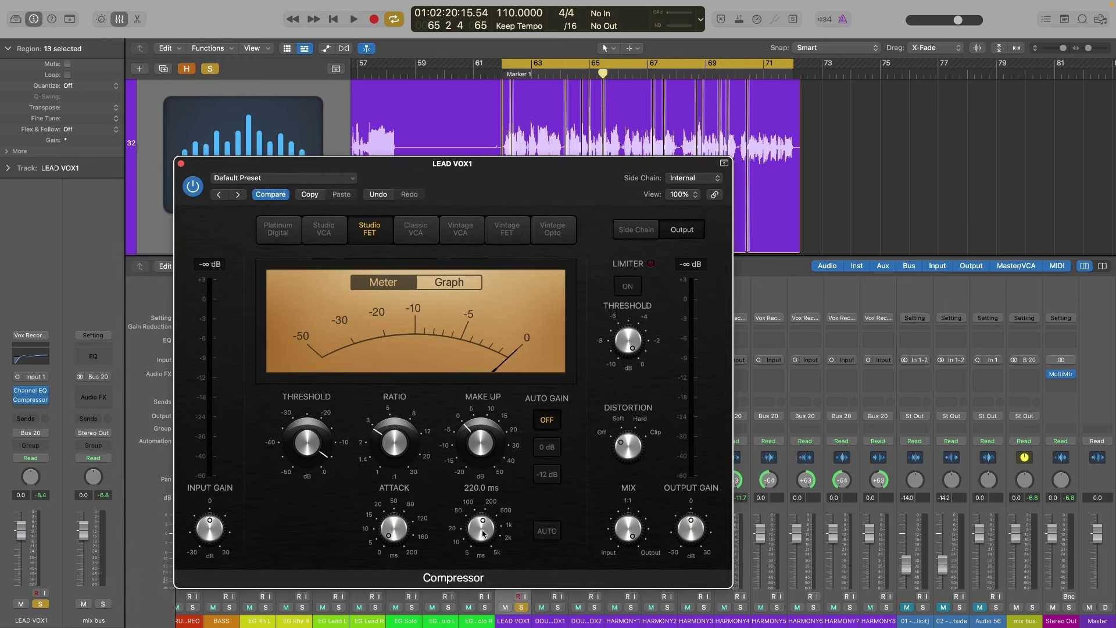
{"action": "left_click_drag", "start_coordinate": [538, 191], "coordinate": [873, 214]}
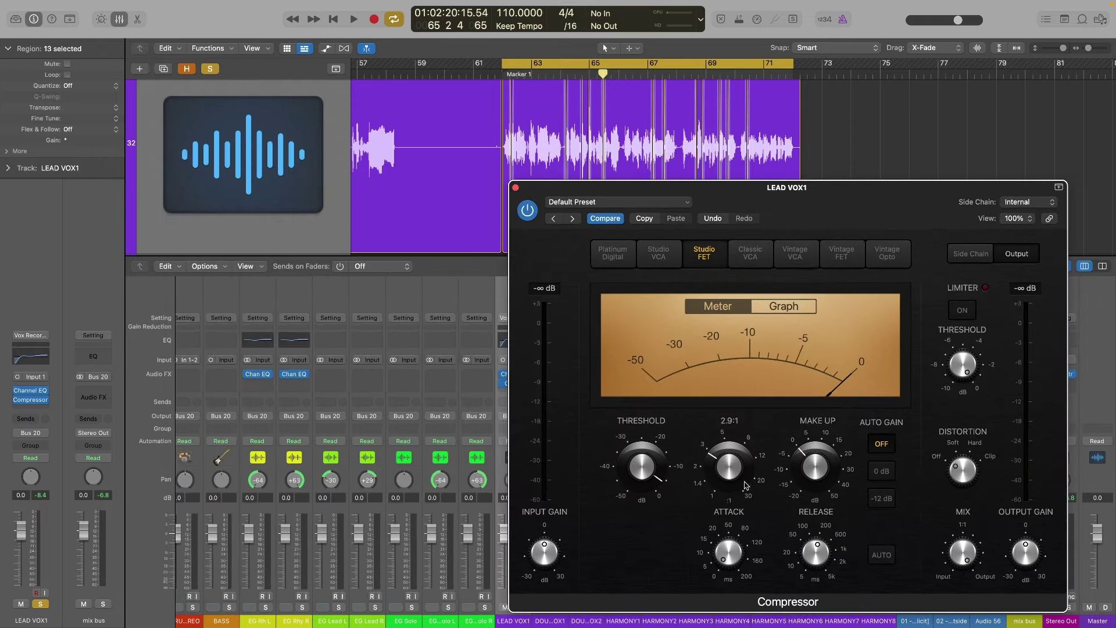
- Lower the LEAD VOX1 Compressor threshold to -11 dB while playing the vocal to judge the gain reduction
{"action": "left_click_drag", "start_coordinate": [629, 494], "coordinate": [644, 437]}
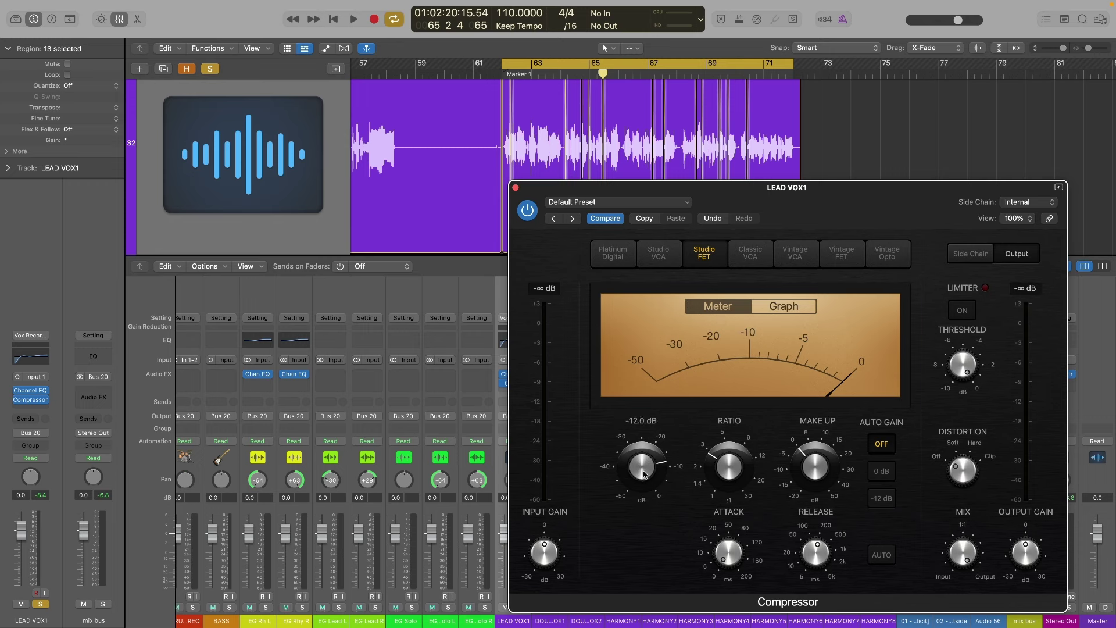
{"action": "key", "text": "space"}
{"action": "left_click_drag", "start_coordinate": [644, 475], "coordinate": [645, 474]}
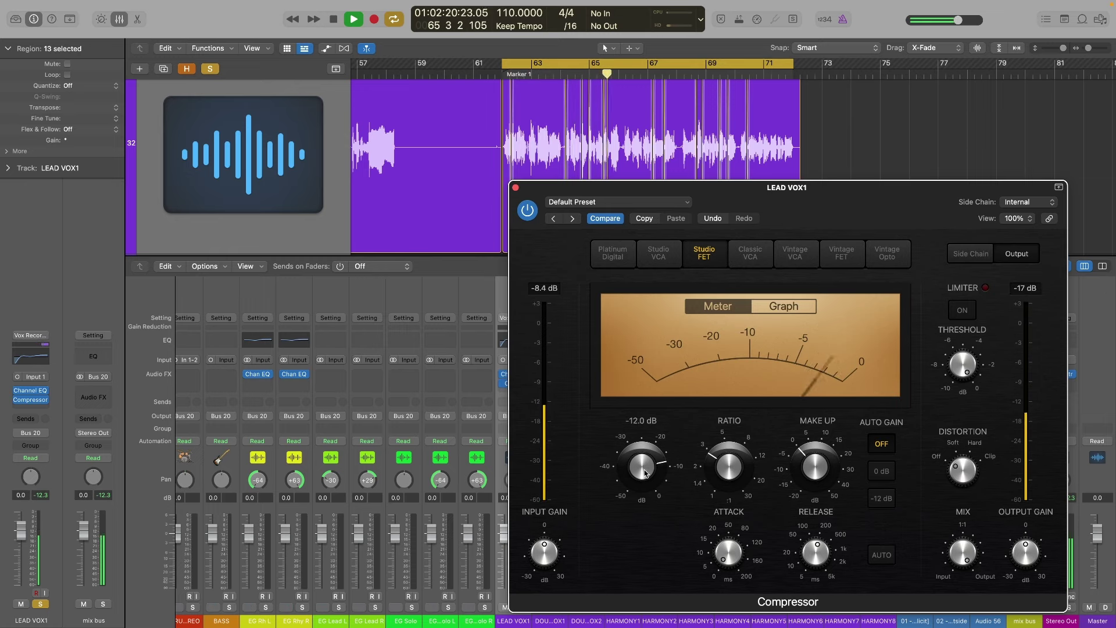
{"action": "key", "text": "space"}
{"action": "key", "text": "space"}
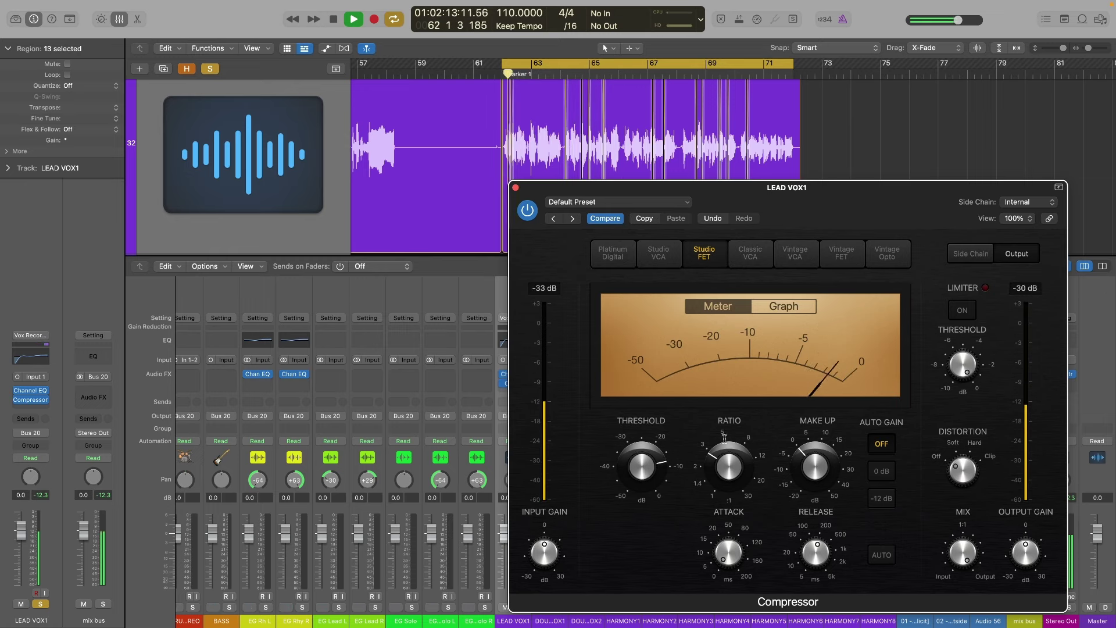
{"action": "left_click_drag", "start_coordinate": [646, 475], "coordinate": [647, 472]}
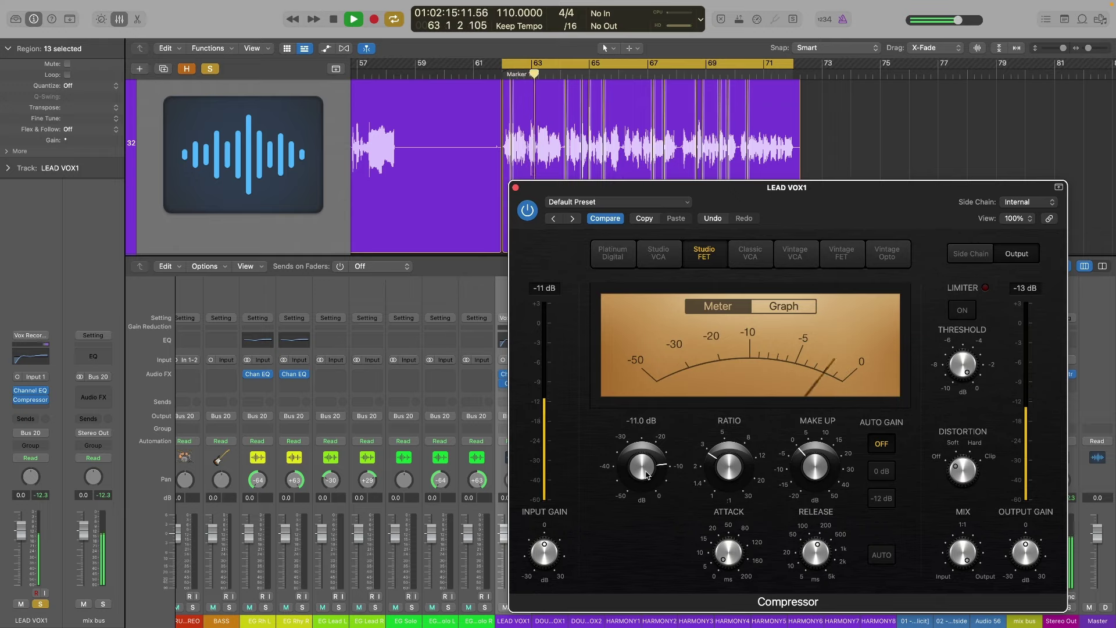
{"action": "key", "text": "space"}
- Bypass the LEAD VOX1 Compressor and play the opening phrase from bar 62 to check the uncompressed peak level
{"action": "left_click_drag", "start_coordinate": [887, 215], "coordinate": [795, 195]}
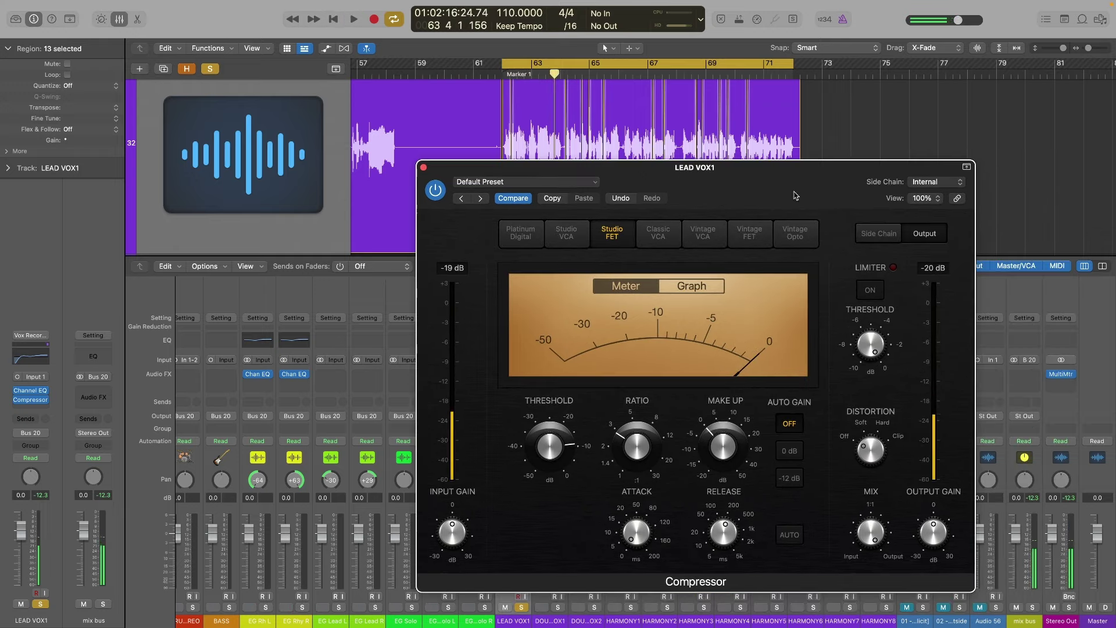
{"action": "left_click_drag", "start_coordinate": [700, 197], "coordinate": [833, 215]}
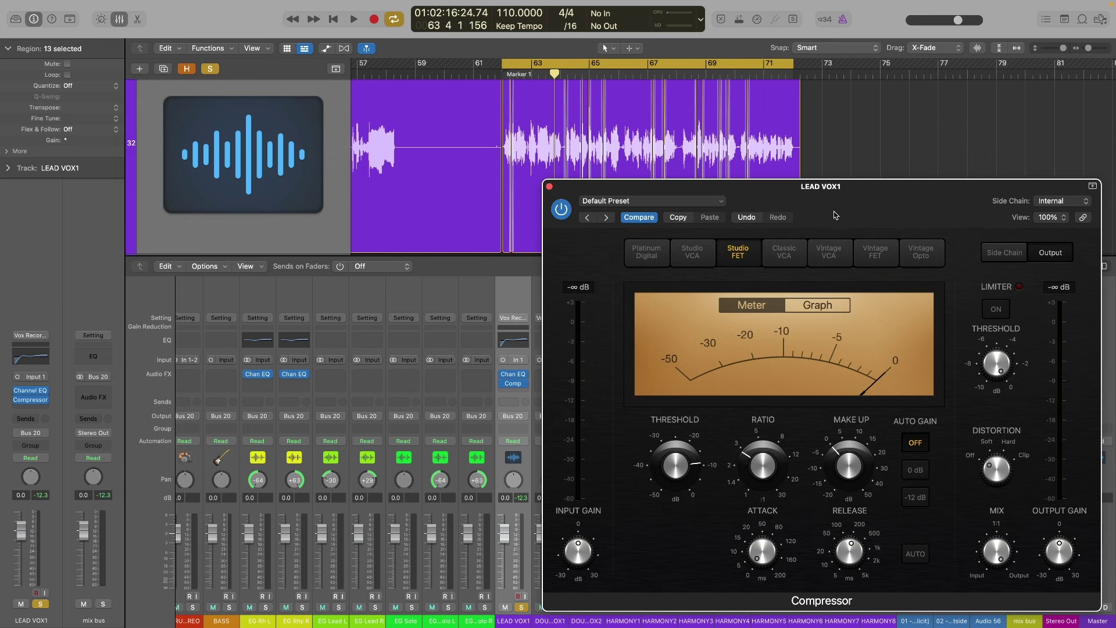
{"action": "left_click", "coordinate": [563, 207]}
{"action": "key", "text": "space"}
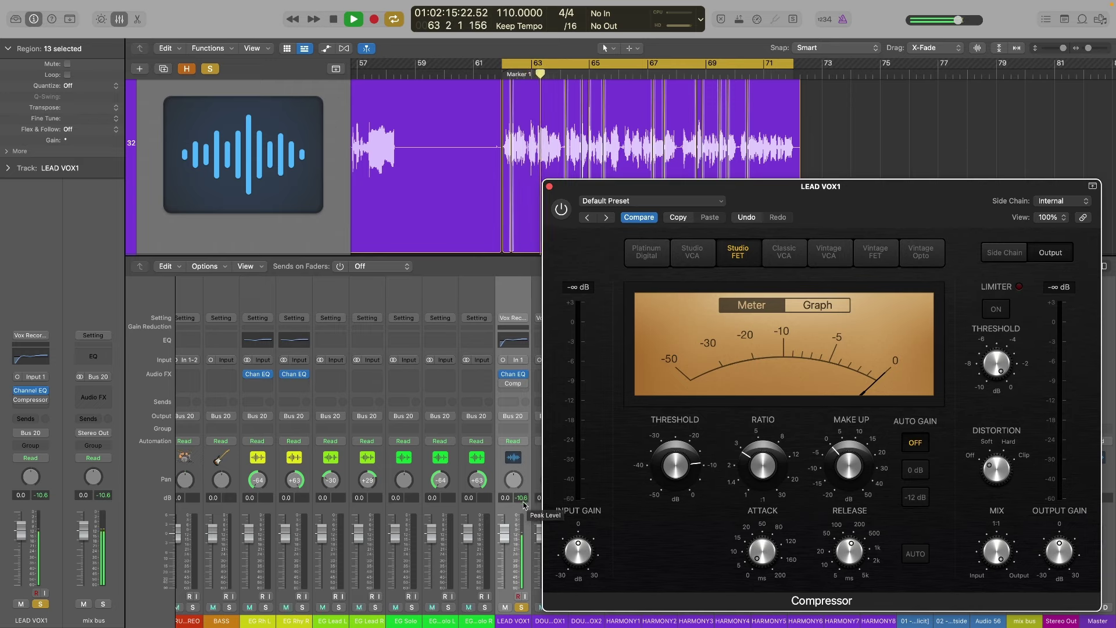
{"action": "key", "text": "space"}
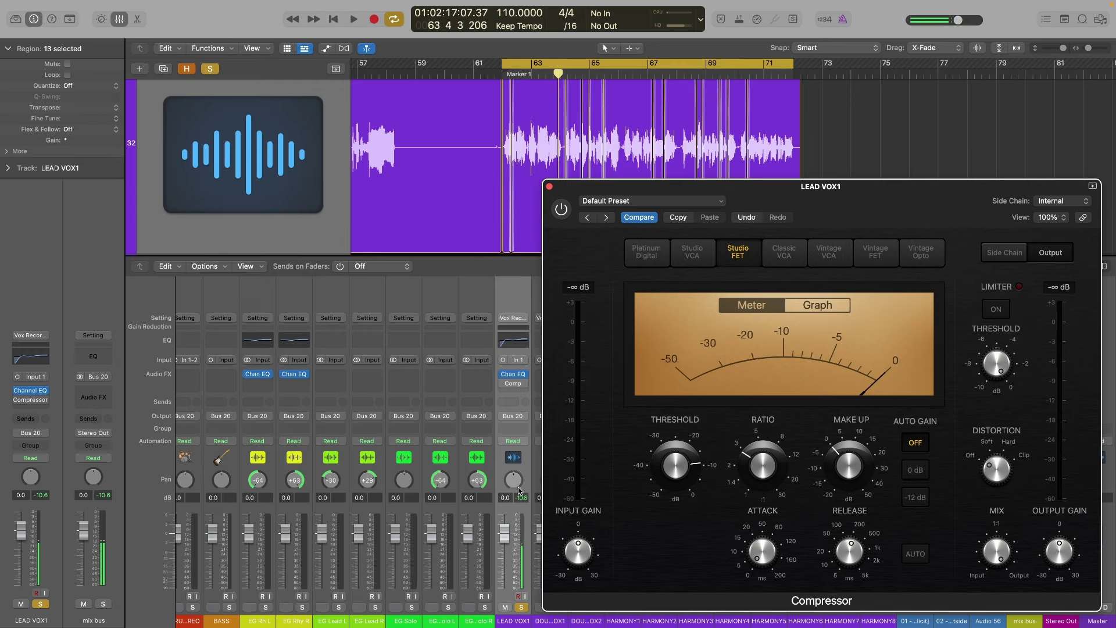
- Re-enable the LEAD VOX1 Compressor and play the same phrase to compare its peak level
{"action": "left_click", "coordinate": [560, 213]}
{"action": "left_click_drag", "start_coordinate": [900, 214], "coordinate": [896, 213]}
{"action": "key", "text": "space"}
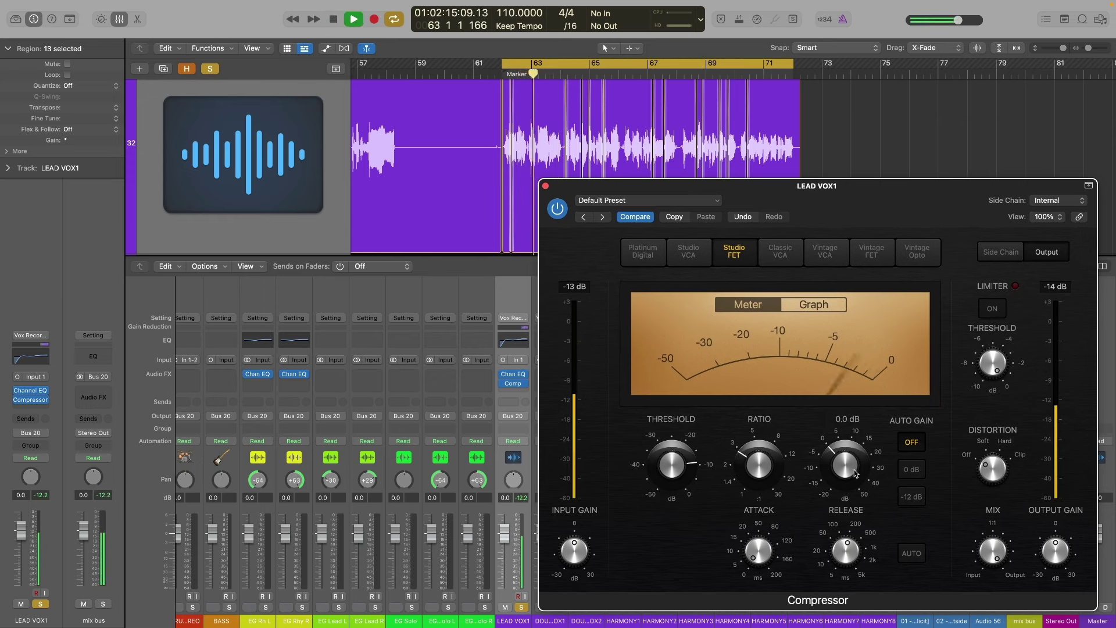
{"action": "key", "text": "space"}
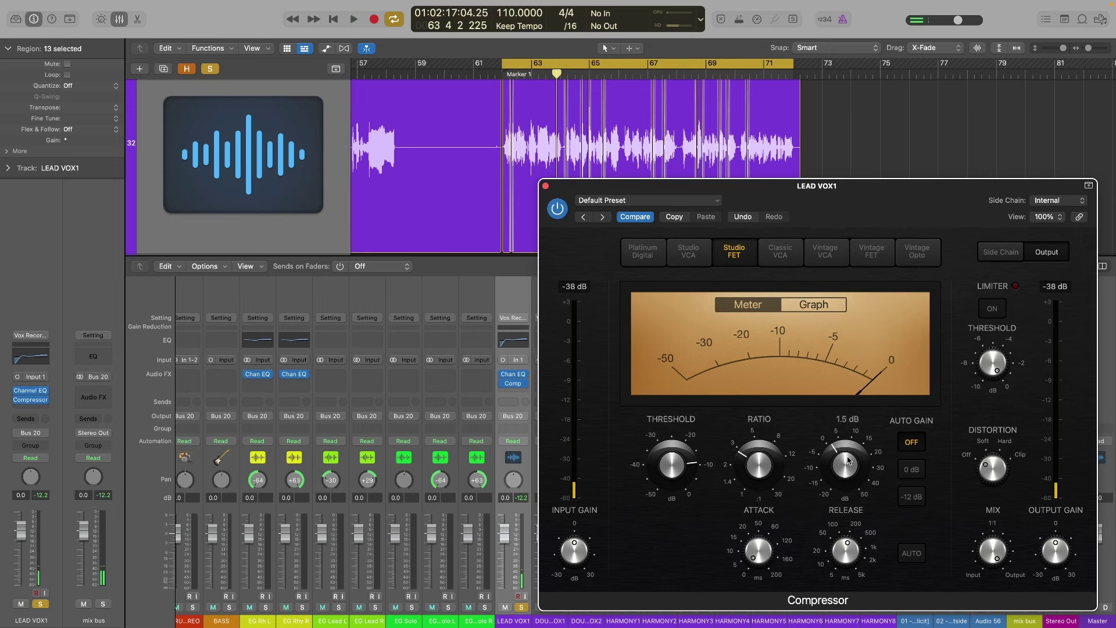
- Set the Compressor make-up gain to 2.0 dB, play the phrase again to check the peak level and close the window
{"action": "left_click_drag", "start_coordinate": [863, 215], "coordinate": [882, 205]}
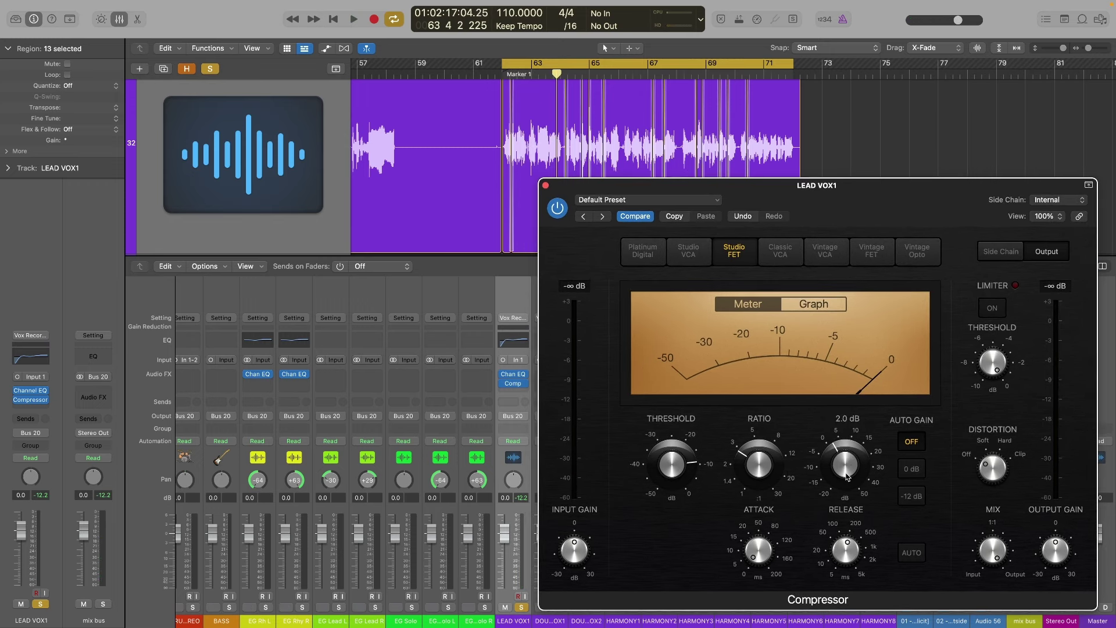
{"action": "key", "text": "space"}
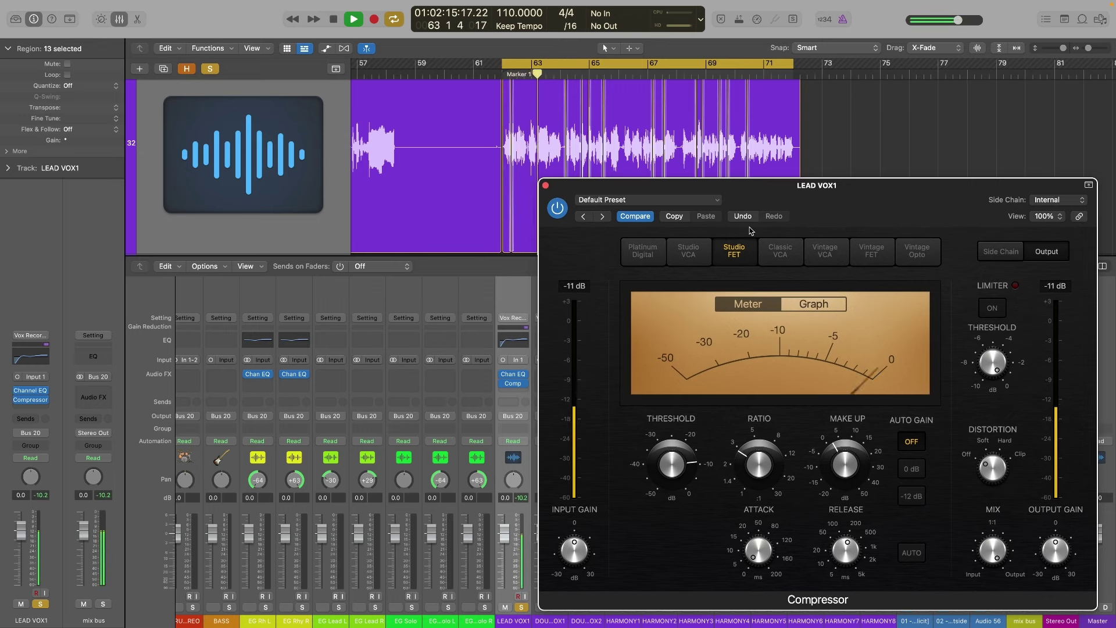
{"action": "key", "text": "space"}
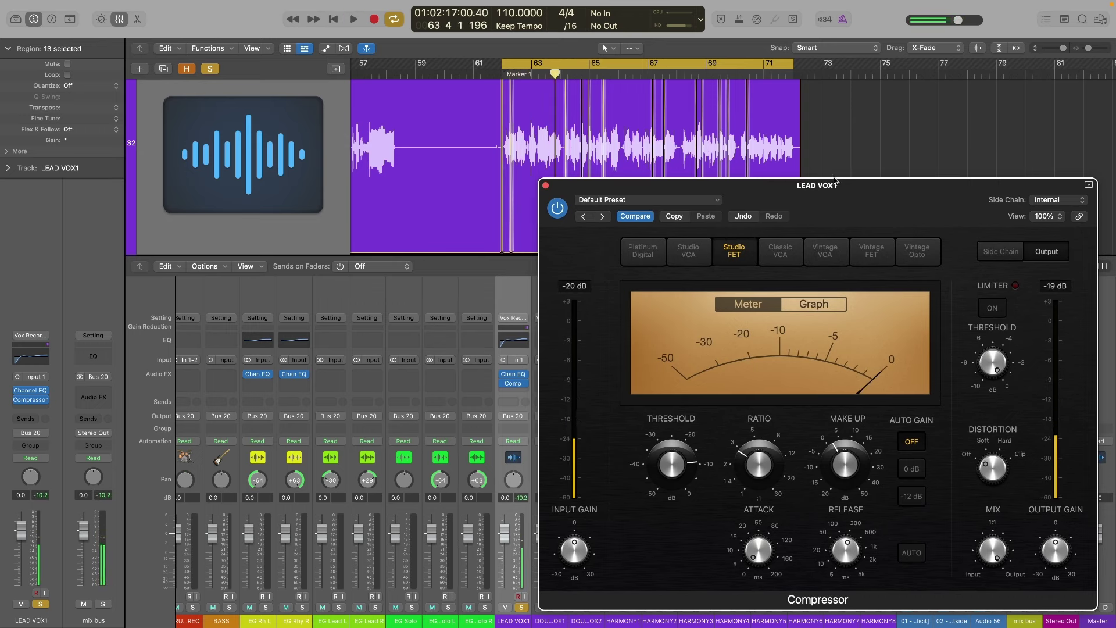
{"action": "left_click", "coordinate": [545, 185]}
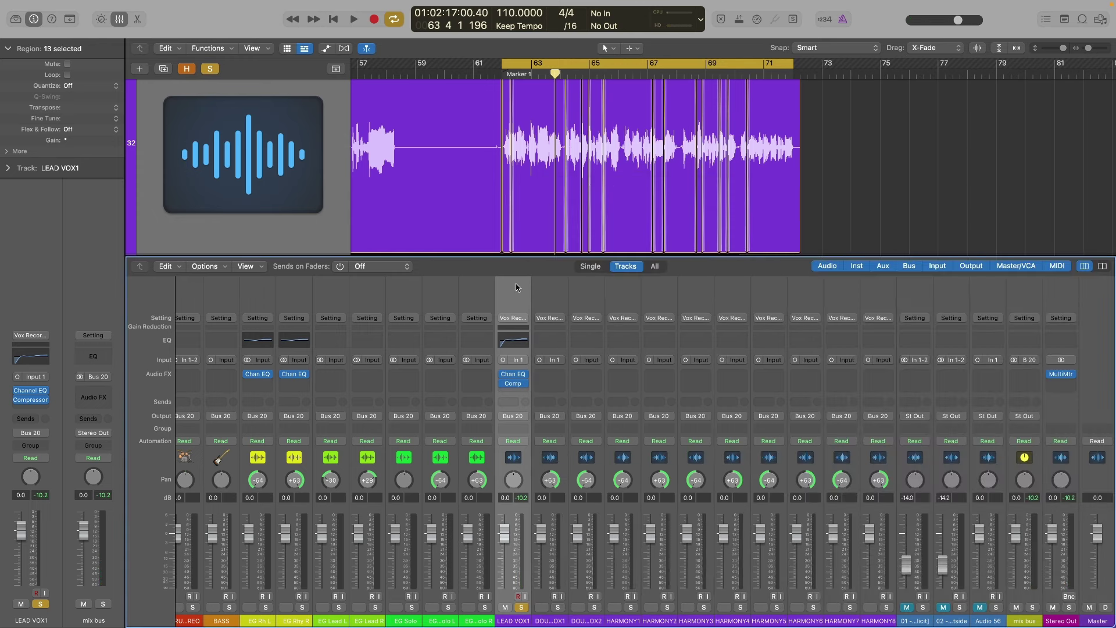
- Reopen the LEAD VOX1 Compressor to review its settings, close it and bypass the plug-in
{"action": "left_click", "coordinate": [523, 384]}
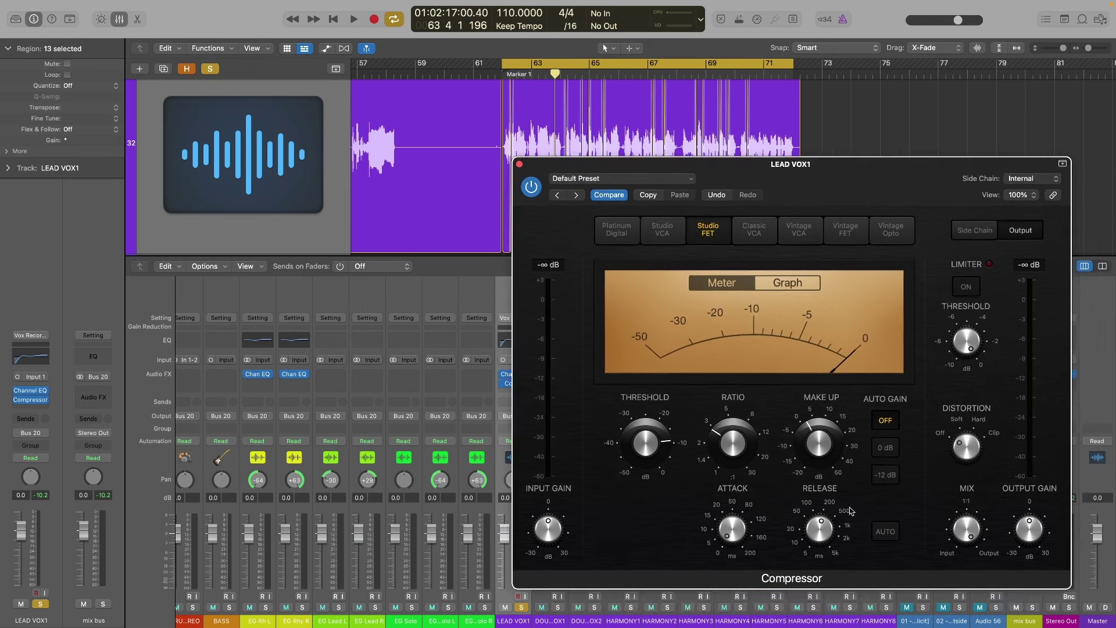
{"action": "left_click_drag", "start_coordinate": [811, 189], "coordinate": [834, 208]}
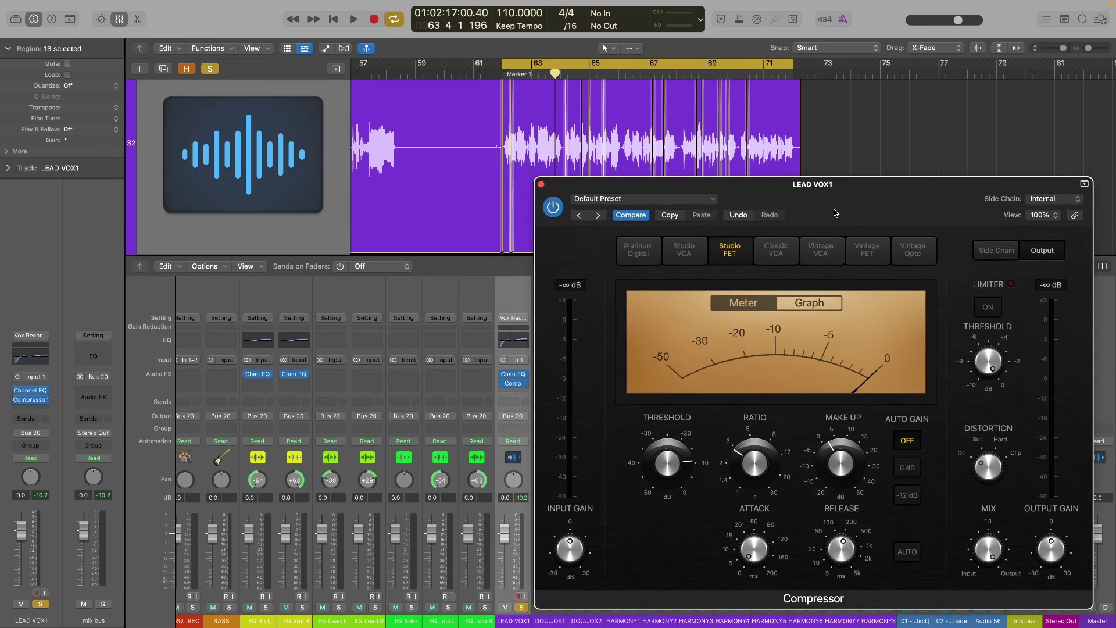
{"action": "left_click", "coordinate": [541, 184]}
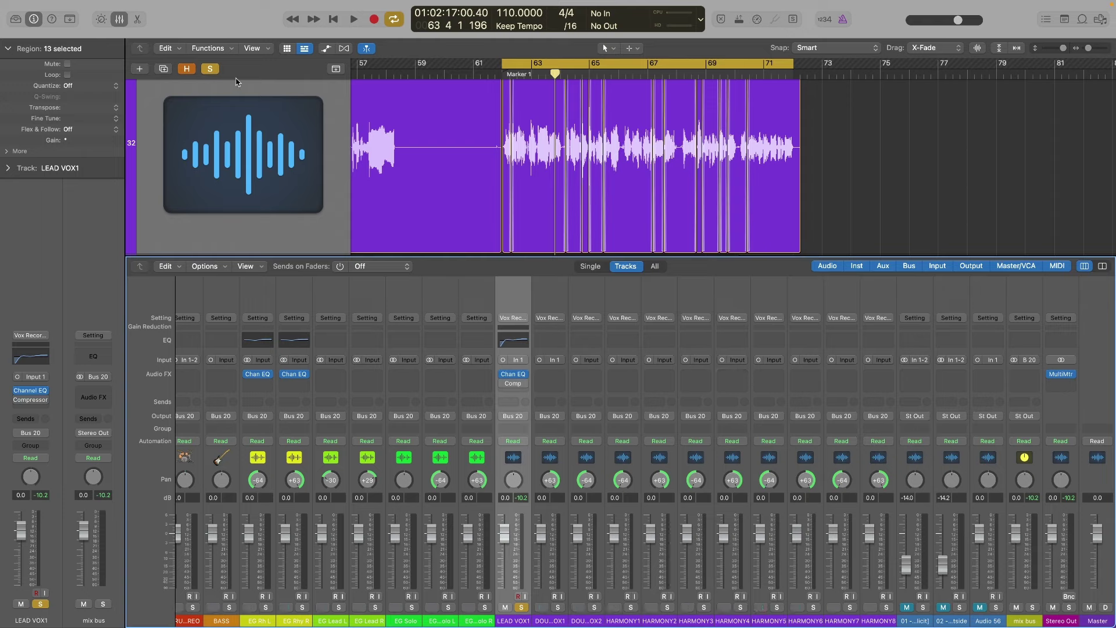
- Select the HARMONY3 and HARMONY4 tracks together and solo them
{"action": "left_click", "coordinate": [737, 303]}
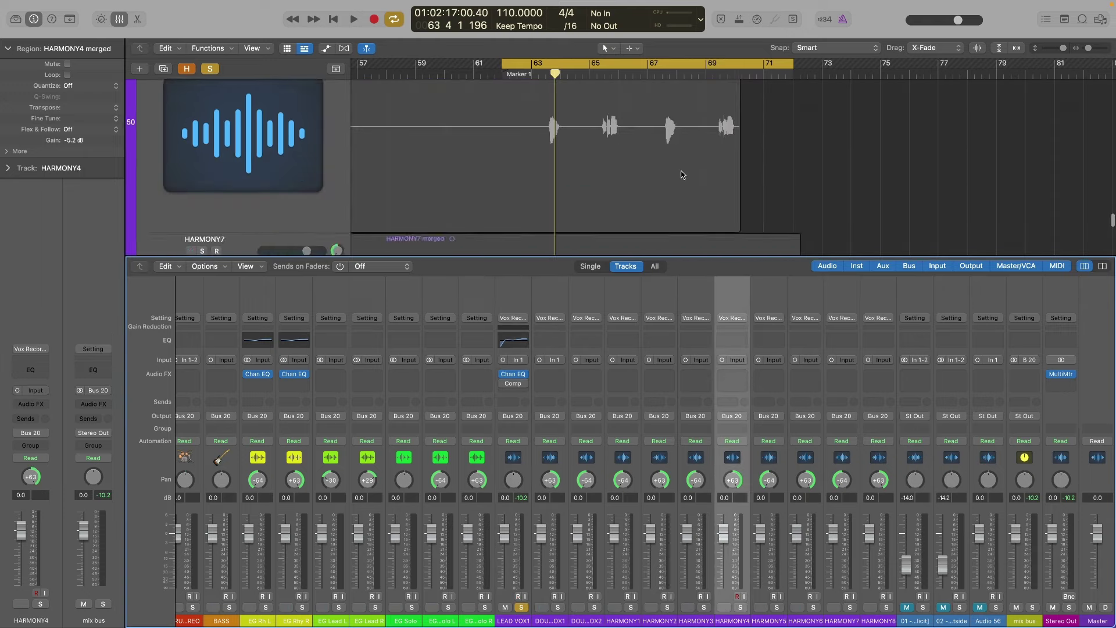
{"action": "scroll", "coordinate": [683, 174], "scroll_direction": "down", "scroll_amount": 10}
{"action": "scroll", "coordinate": [684, 174], "scroll_direction": "up", "scroll_amount": 5}
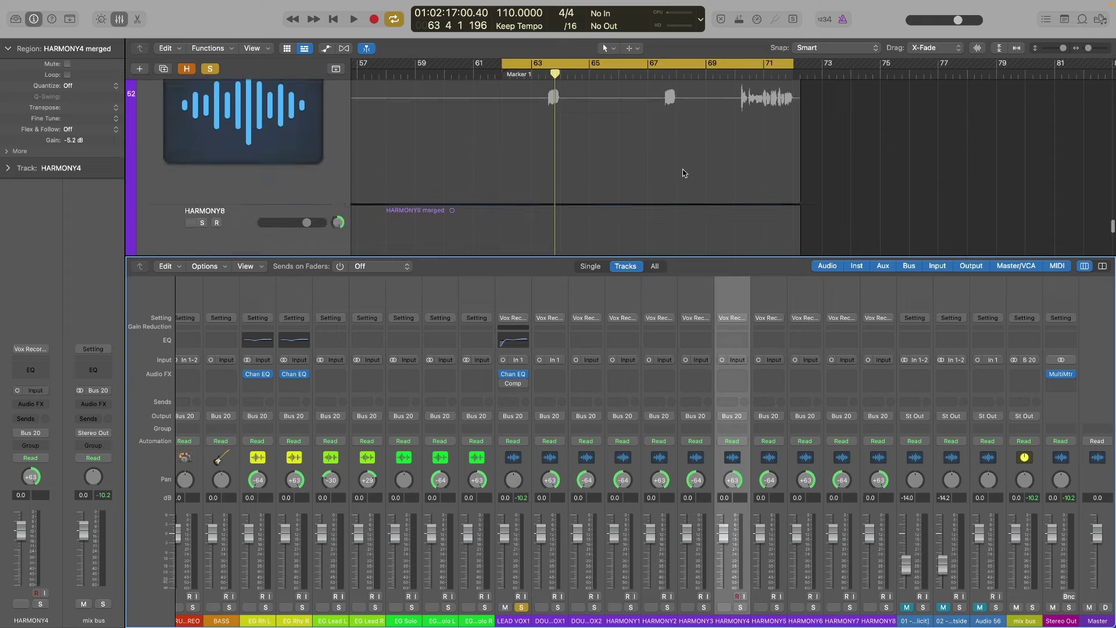
{"action": "scroll", "coordinate": [683, 173], "scroll_direction": "up", "scroll_amount": 5}
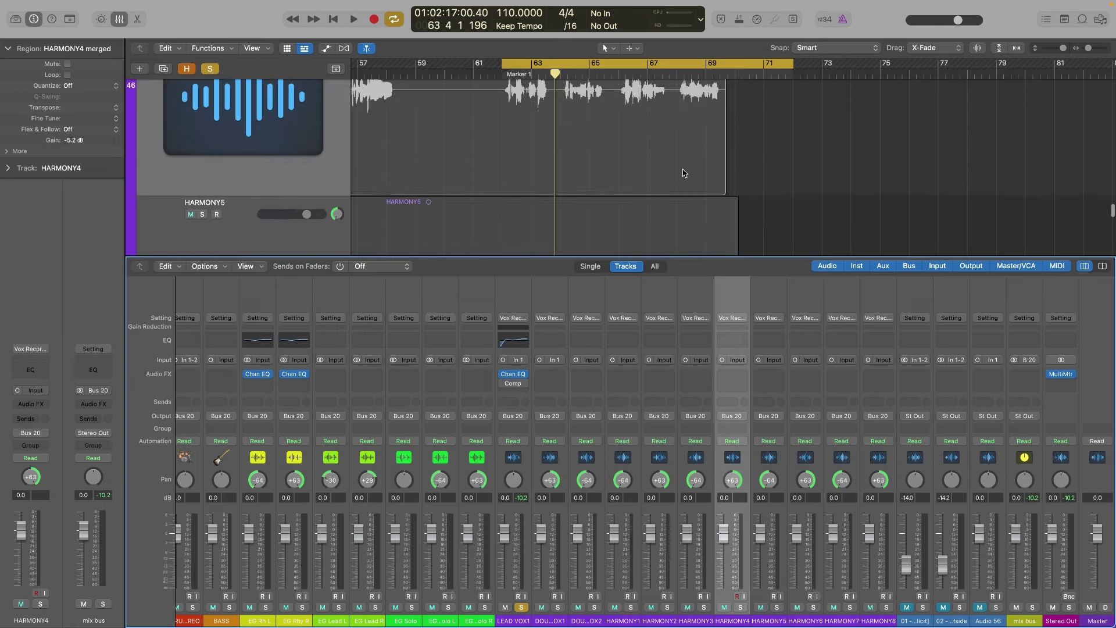
{"action": "scroll", "coordinate": [685, 173], "scroll_direction": "up", "scroll_amount": 4}
{"action": "left_click", "coordinate": [282, 168], "text": "shift"}
{"action": "scroll", "coordinate": [284, 166], "scroll_direction": "down", "scroll_amount": 4}
{"action": "key", "text": "s"}
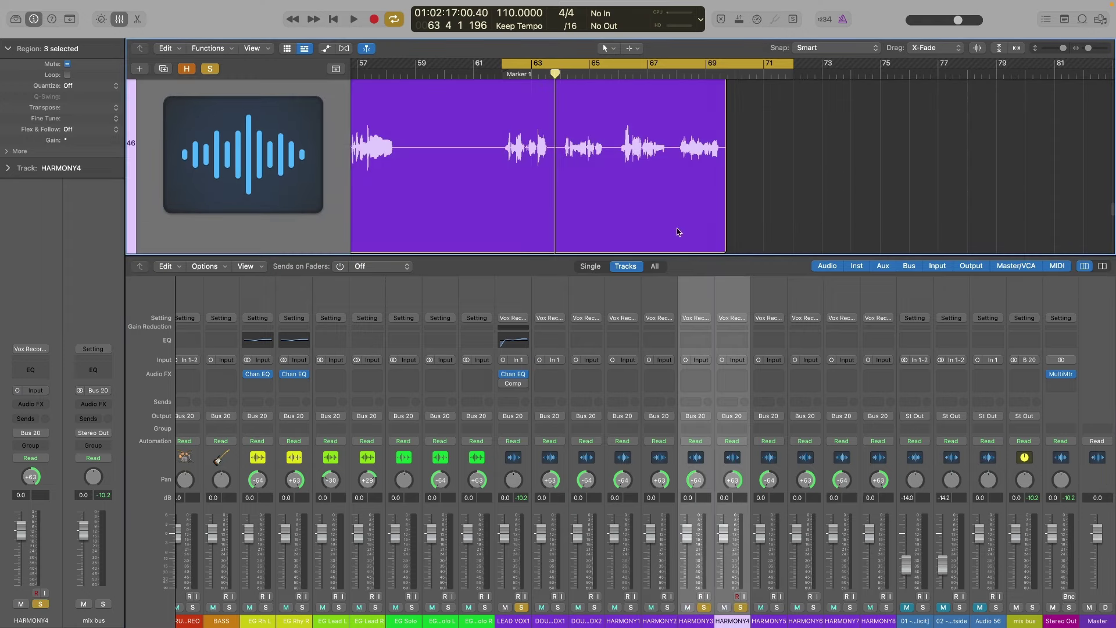
- Insert a Compressor on HARMONY3 and HARMONY4 and turn off auto gain in the HARMONY3 instance
{"action": "left_click", "coordinate": [695, 382]}
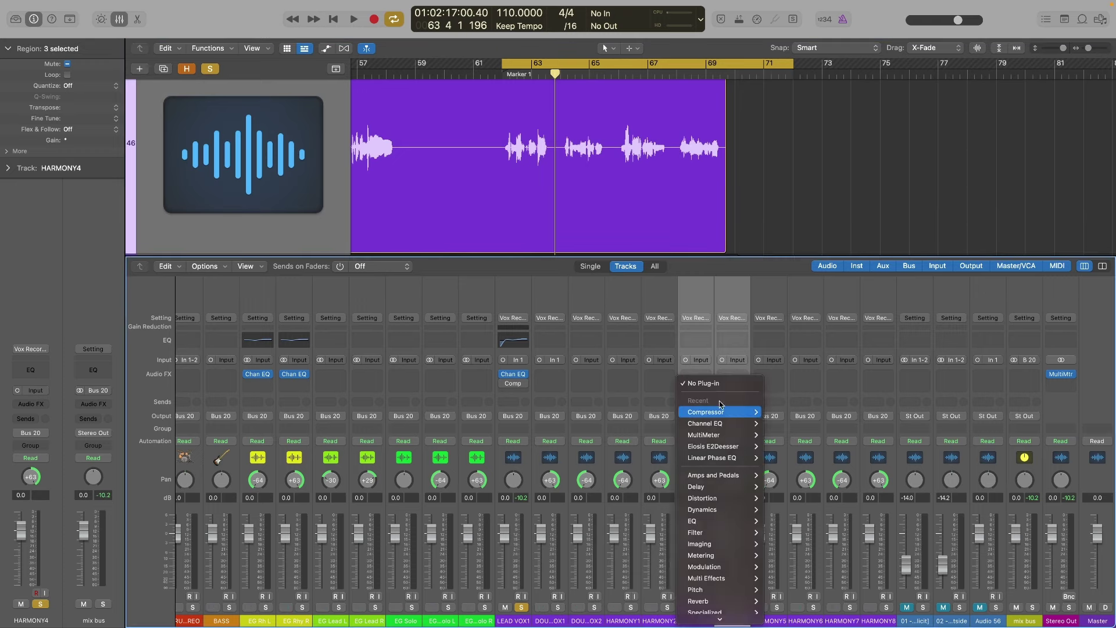
{"action": "left_click", "coordinate": [721, 412]}
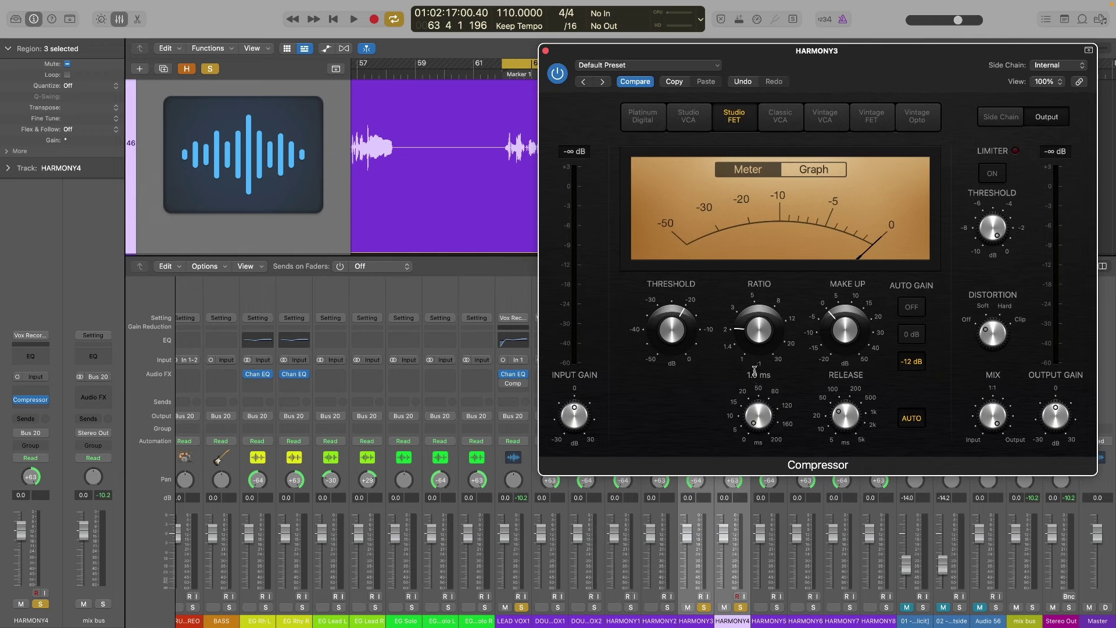
{"action": "mouse_move", "coordinate": [849, 417]}
{"action": "left_click_drag", "start_coordinate": [870, 81], "coordinate": [856, 218]}
{"action": "left_click", "coordinate": [909, 356]}
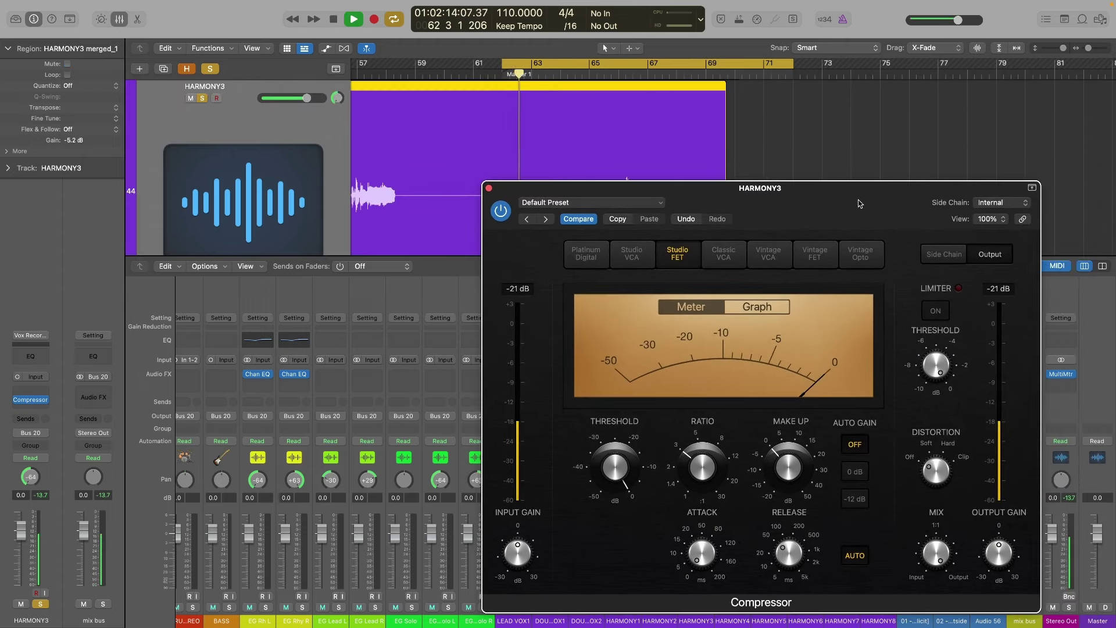
- Lower the HARMONY3 Compressor threshold to about -25 dB during playback, move its window clear of the channel strip and stop
{"action": "left_click_drag", "start_coordinate": [639, 466], "coordinate": [632, 540]}
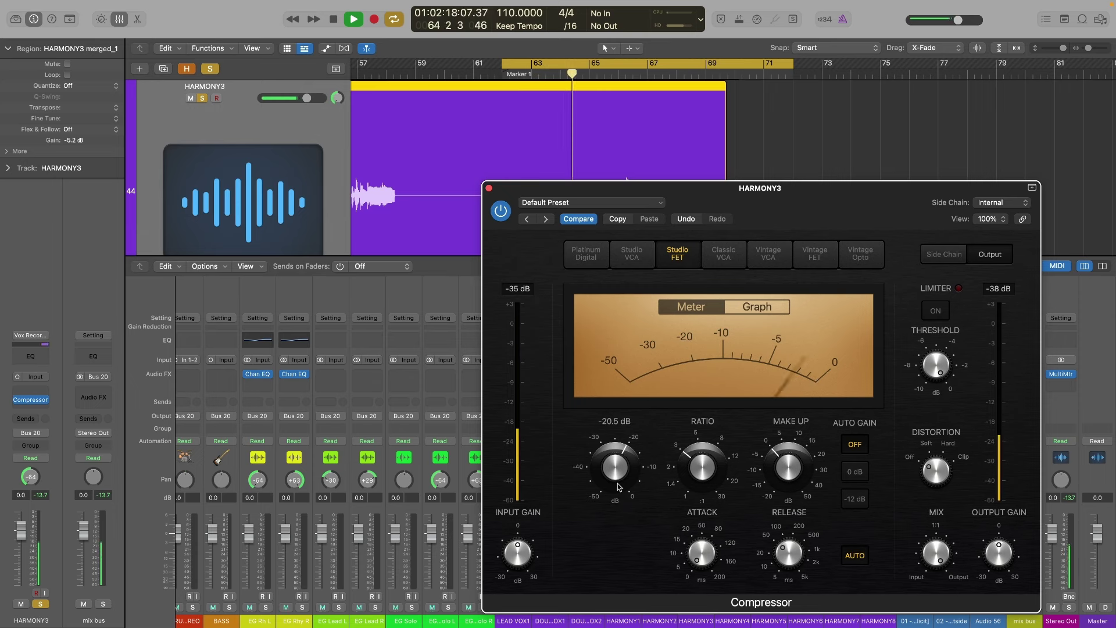
{"action": "mouse_move", "coordinate": [620, 487]}
{"action": "left_mouse_down"}
{"action": "mouse_move", "coordinate": [620, 503]}
{"action": "mouse_move", "coordinate": [620, 480]}
{"action": "left_mouse_up"}
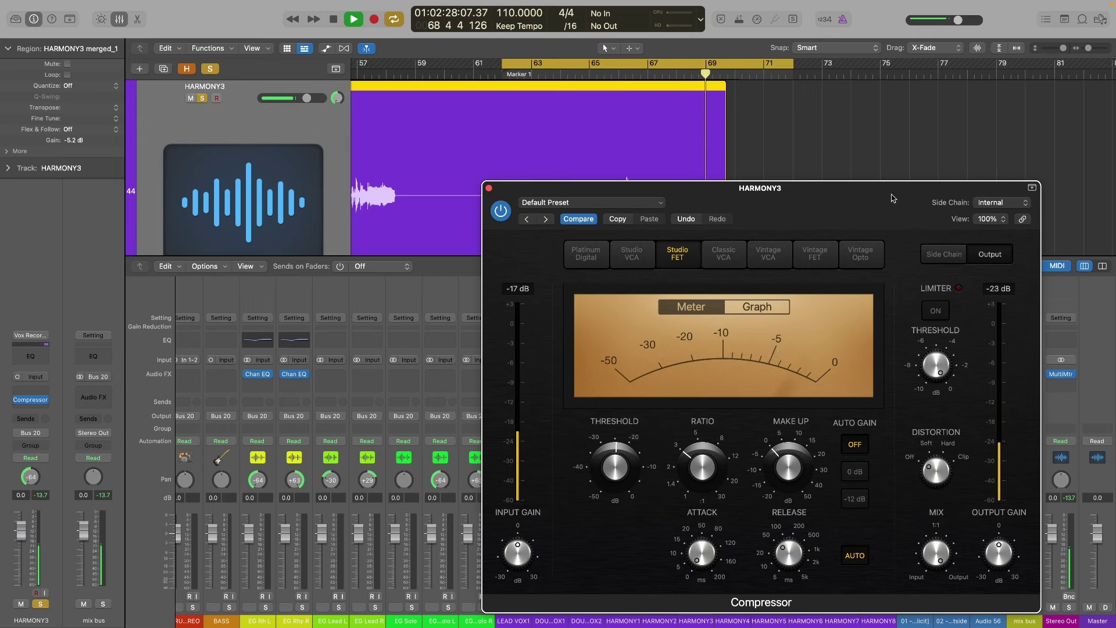
{"action": "left_click_drag", "start_coordinate": [884, 201], "coordinate": [487, 122]}
{"action": "key", "text": "space"}
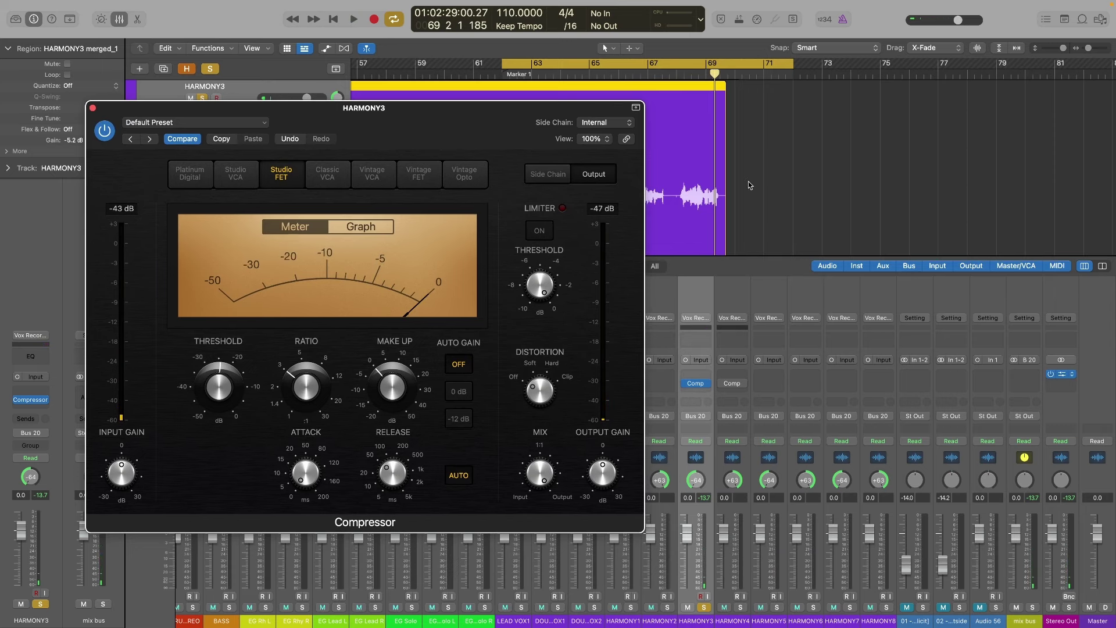
- Open the Stereo Out MultiMeter at 100% view and arrange it beside the HARMONY3 Compressor window
{"action": "left_click_drag", "start_coordinate": [948, 303], "coordinate": [836, 249]}
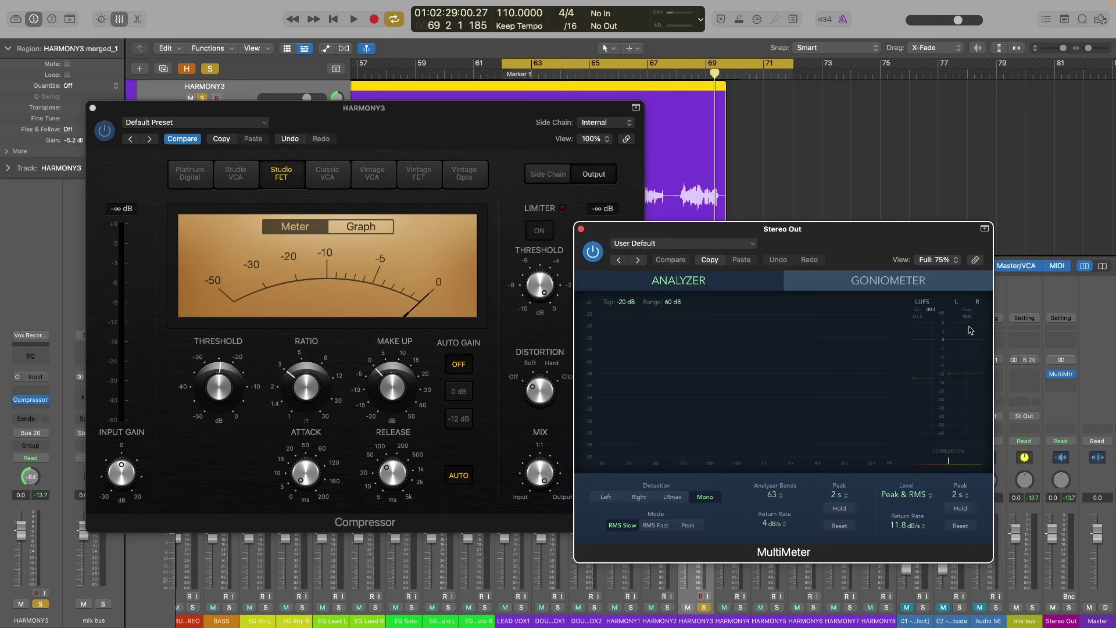
{"action": "left_click_drag", "start_coordinate": [865, 248], "coordinate": [868, 208]}
{"action": "left_click", "coordinate": [946, 247]}
{"action": "left_click", "coordinate": [958, 337]}
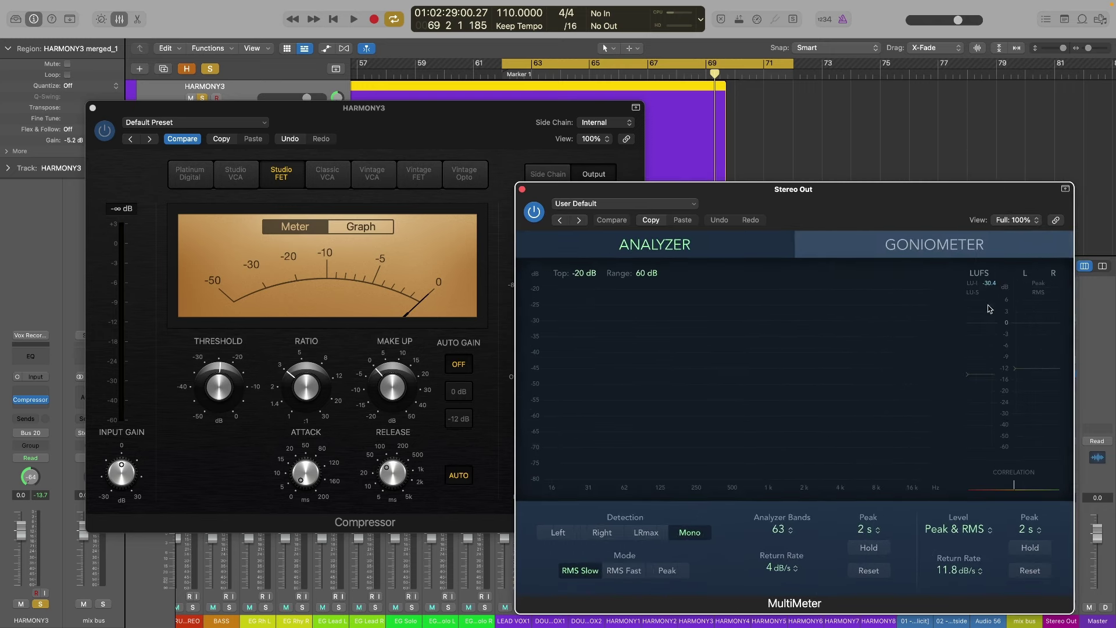
{"action": "left_click", "coordinate": [510, 119]}
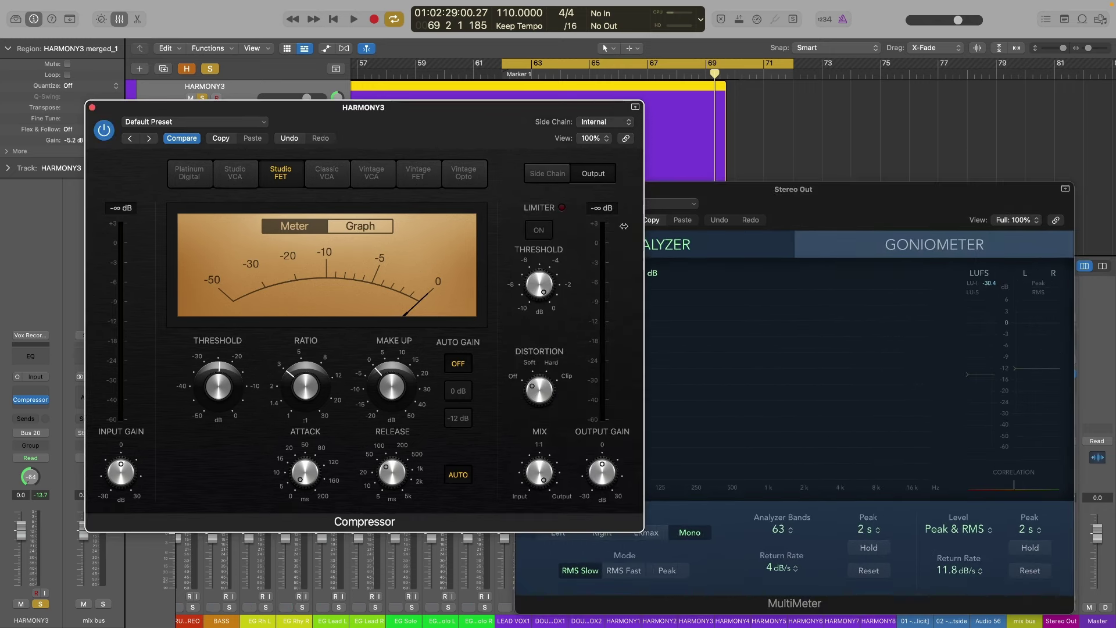
{"action": "left_click_drag", "start_coordinate": [102, 134], "coordinate": [68, 200]}
- Play HARMONY3 with its Compressor bypassed and enabled, comparing peak and RMS levels on the MultiMeter
{"action": "key", "text": "space"}
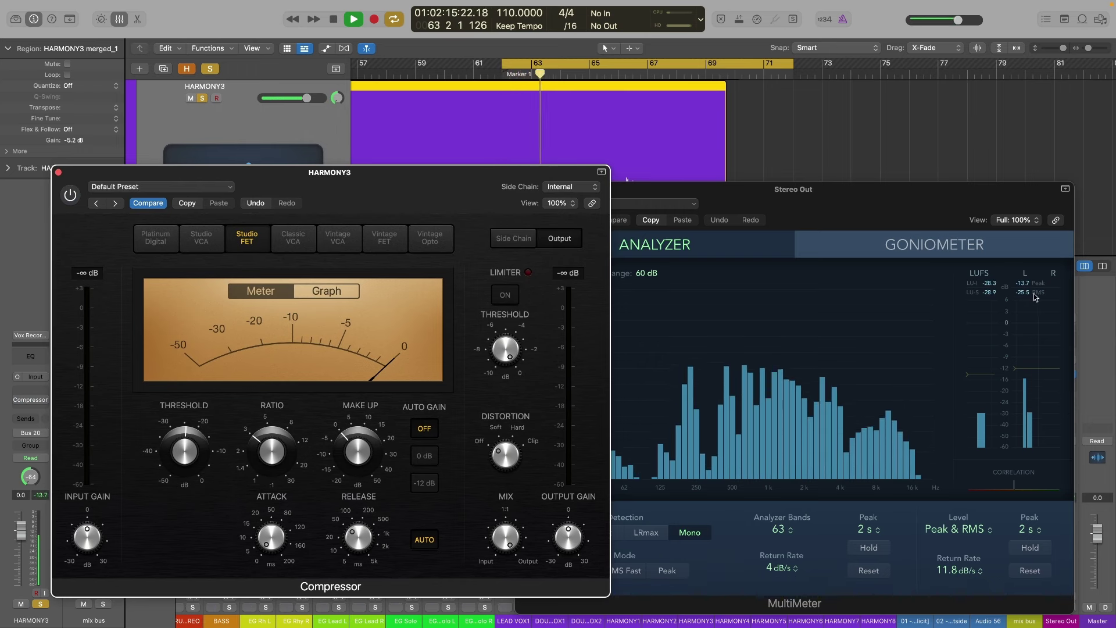
{"action": "key", "text": "space"}
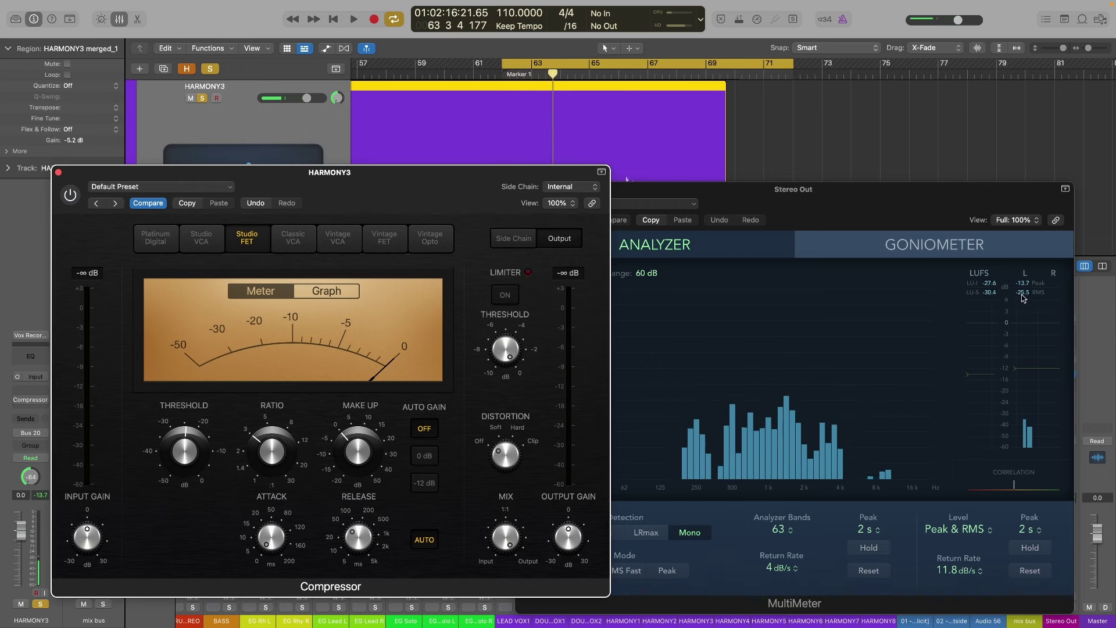
{"action": "left_click", "coordinate": [69, 195]}
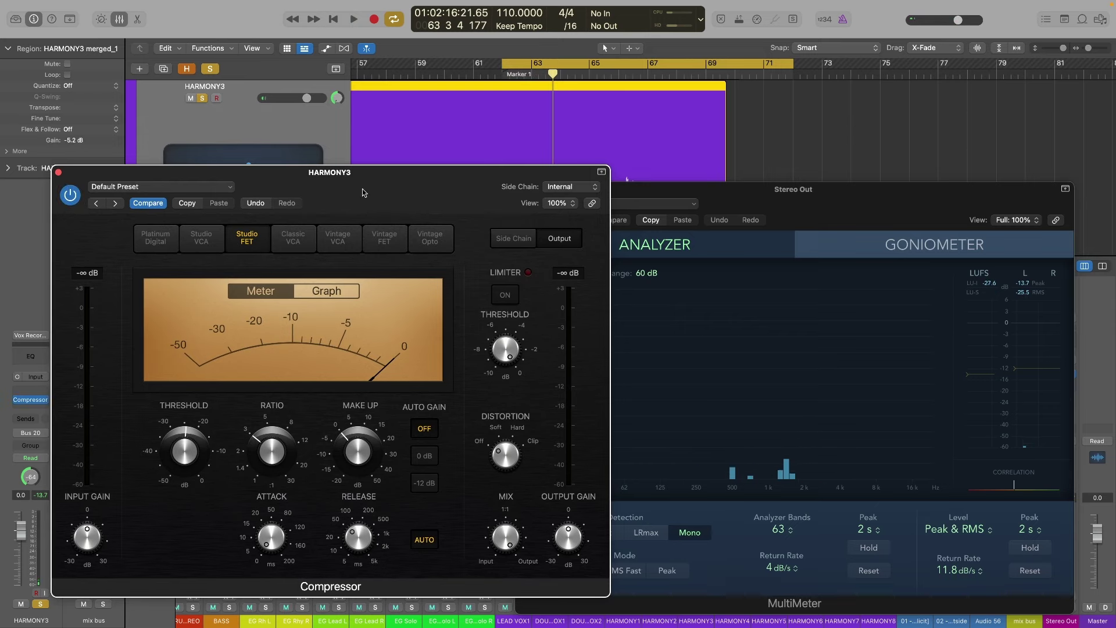
{"action": "left_click_drag", "start_coordinate": [363, 191], "coordinate": [361, 191]}
{"action": "key", "text": "space"}
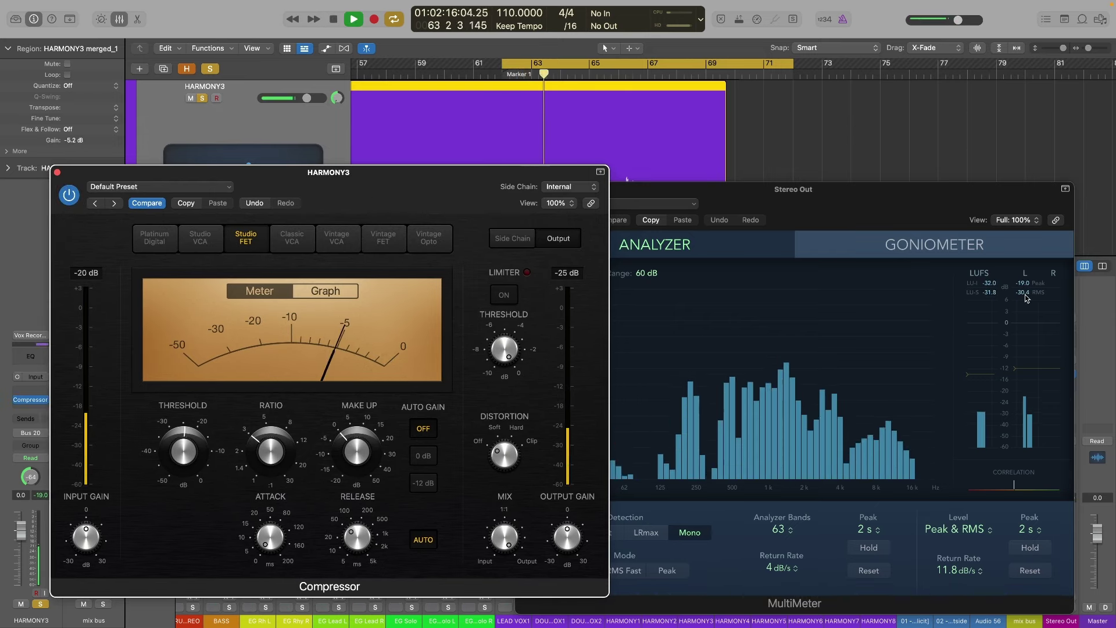
{"action": "key", "text": "space"}
{"action": "key", "text": "space"}
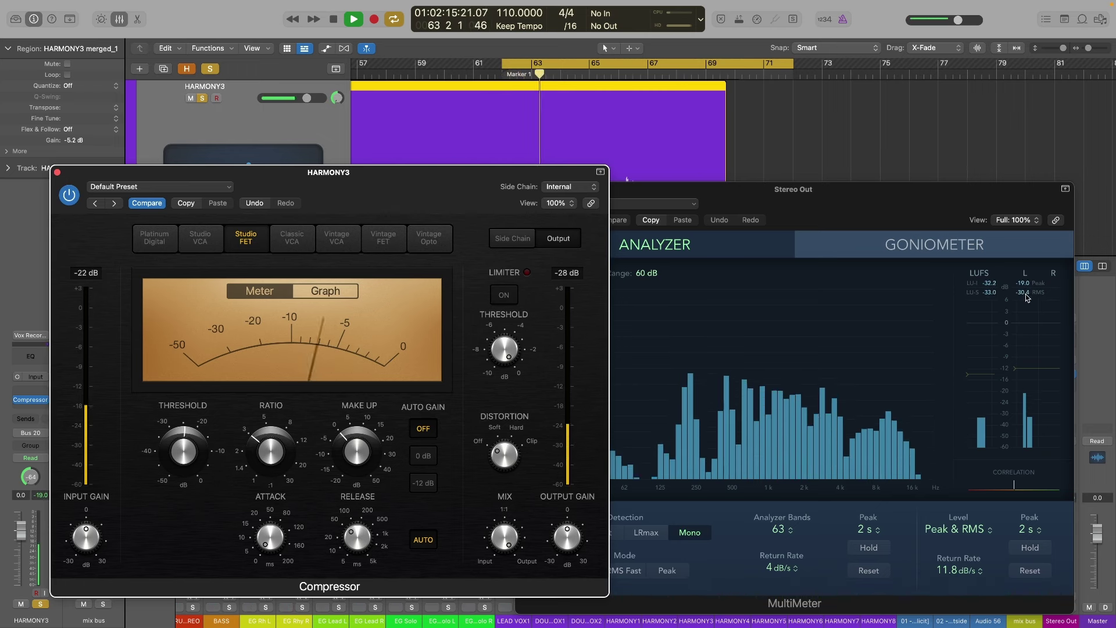
{"action": "key", "text": "space"}
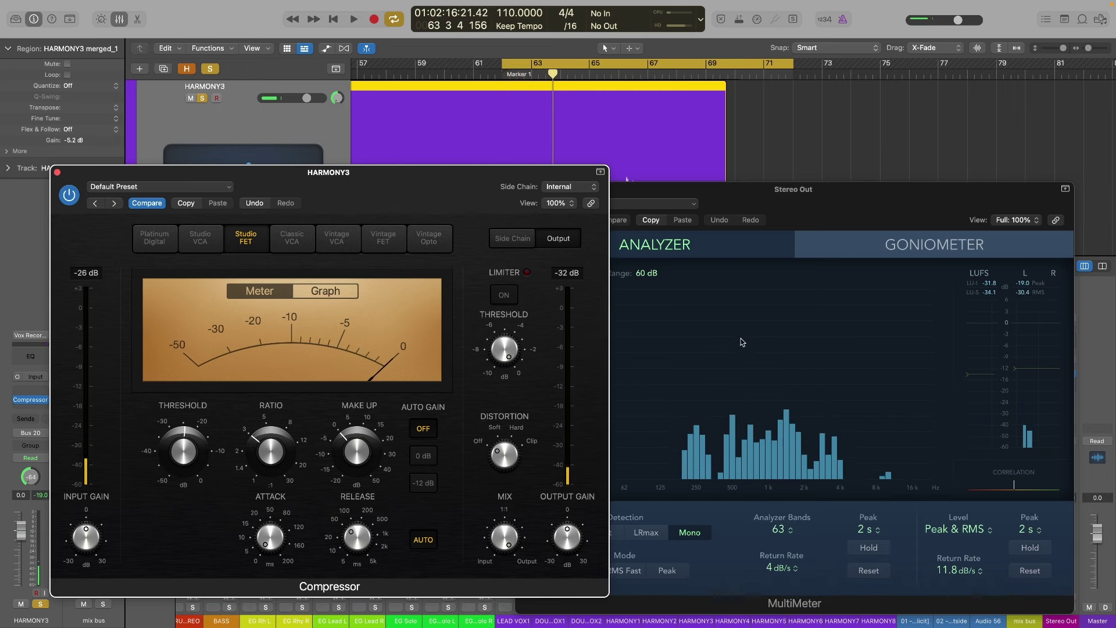
- Set the HARMONY3 Compressor make-up to 4.5 dB, checking it in playback, and copy the plug-in to HARMONY4
{"action": "mouse_move", "coordinate": [374, 442]}
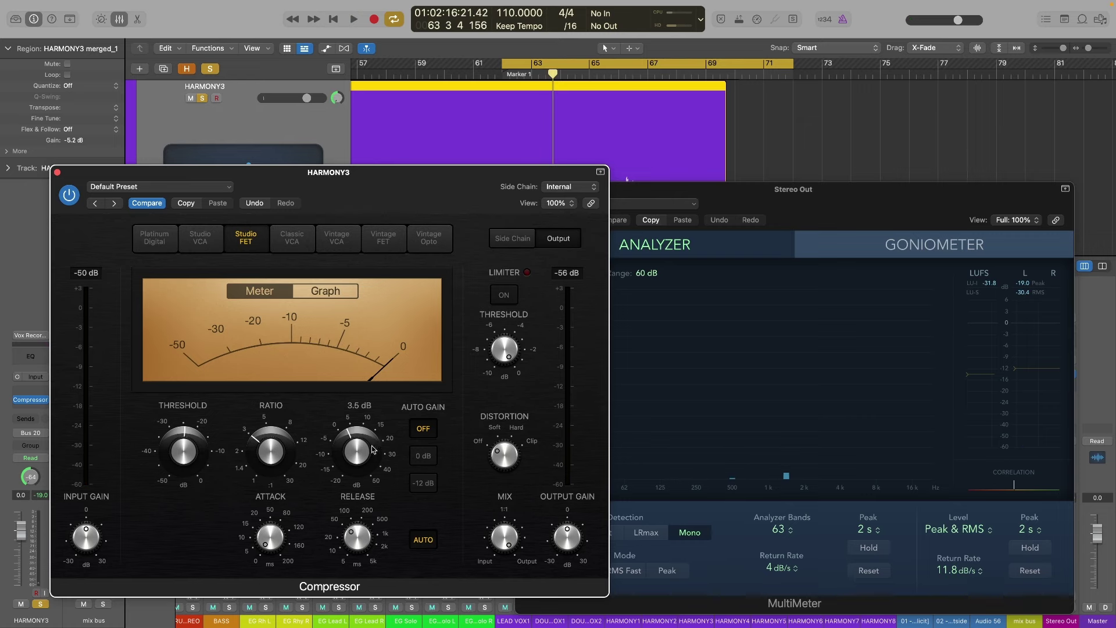
{"action": "key", "text": "space"}
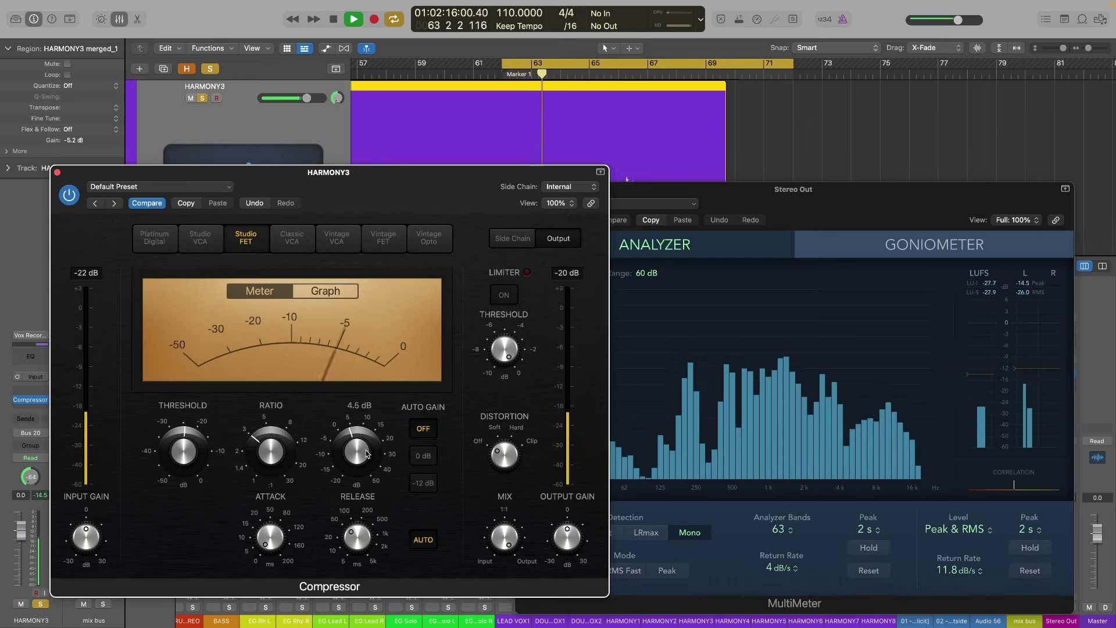
{"action": "key", "text": "space"}
{"action": "key", "text": "v"}
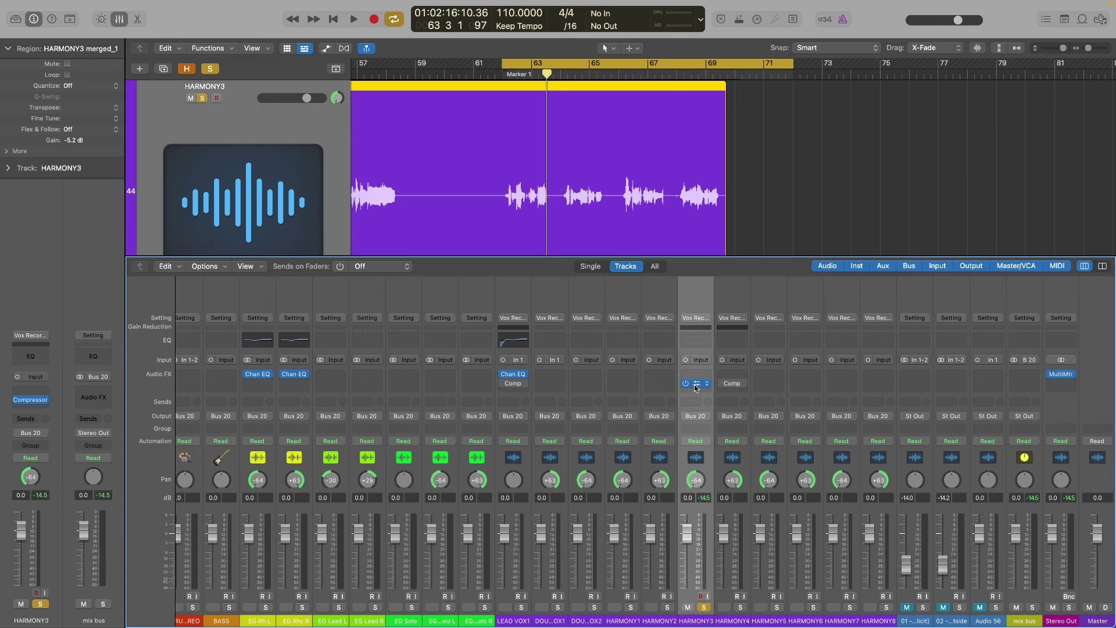
{"action": "left_click_drag", "start_coordinate": [698, 388], "coordinate": [734, 386]}
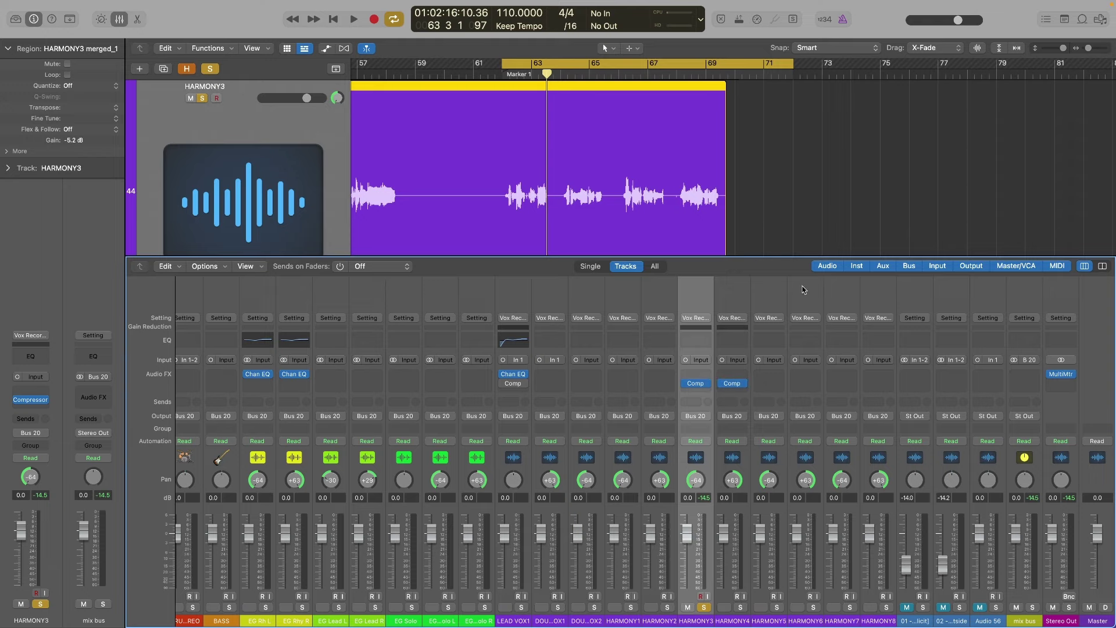
- Solo LEAD VOX1, HARMONY3 and HARMONY4 together and play them with the LEAD VOX1 Compressor enabled
{"action": "left_click", "coordinate": [209, 69]}
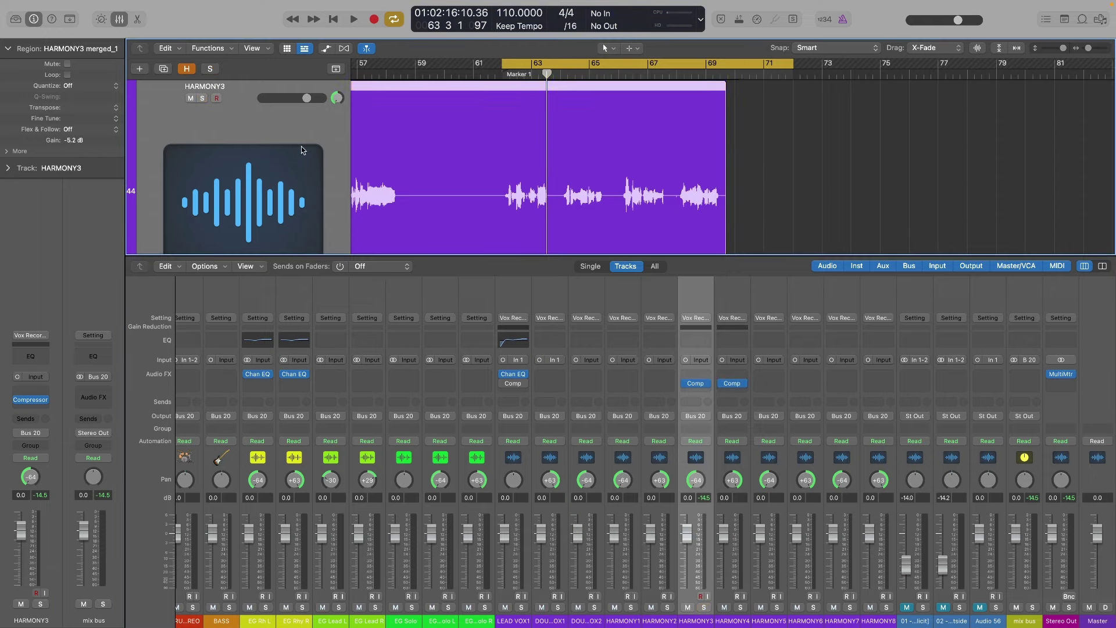
{"action": "scroll", "coordinate": [576, 174], "scroll_direction": "up", "scroll_amount": 3}
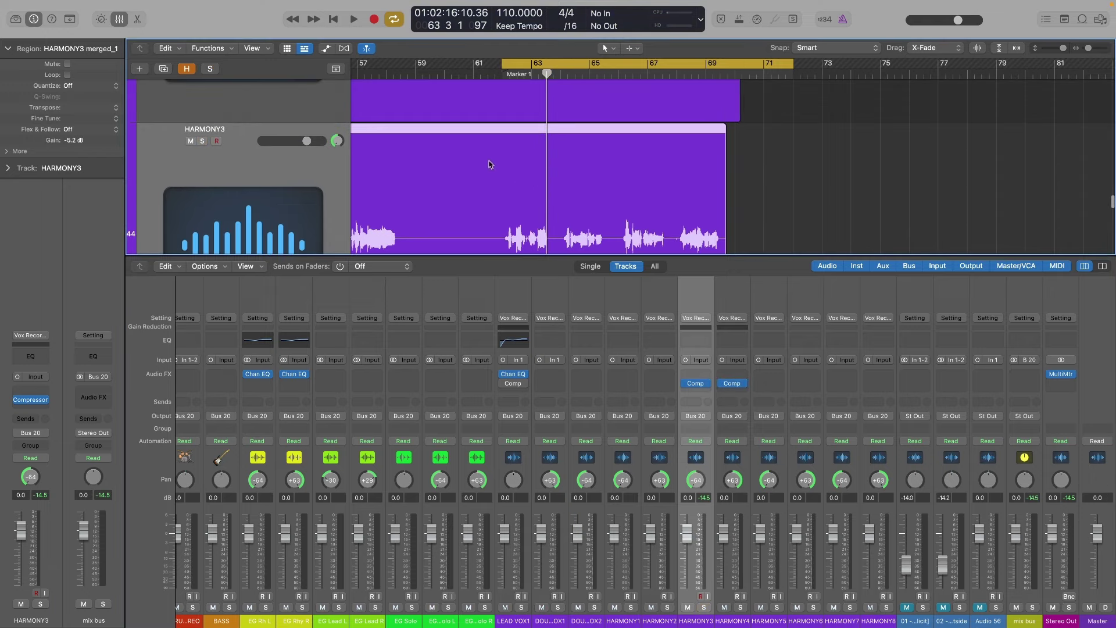
{"action": "scroll", "coordinate": [491, 166], "scroll_direction": "up", "scroll_amount": 3}
{"action": "left_click", "coordinate": [514, 297]}
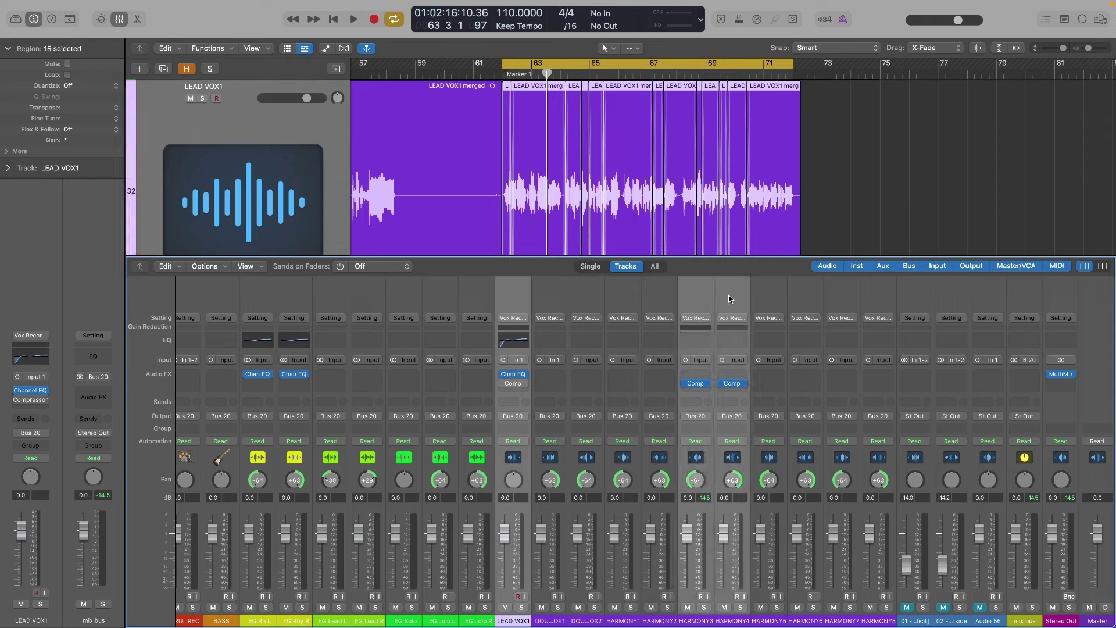
{"action": "key", "text": "s"}
{"action": "key", "text": "space"}
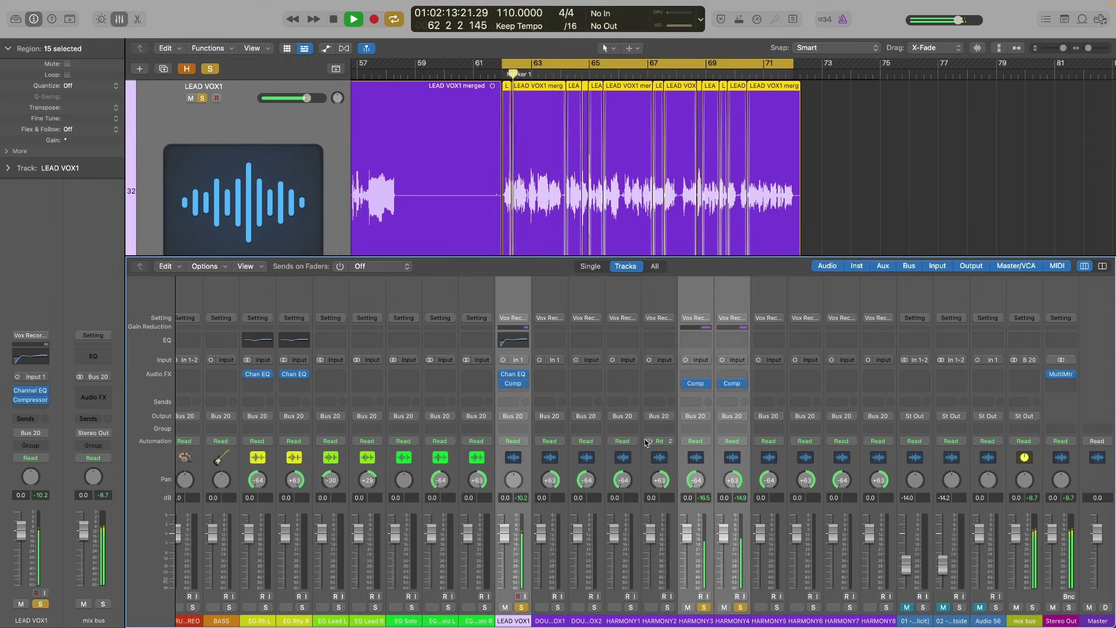
- Compare playback with the HARMONY3 and HARMONY4 Compressors bypassed and enabled, leaving both plug-ins on
{"action": "left_click", "coordinate": [702, 295]}
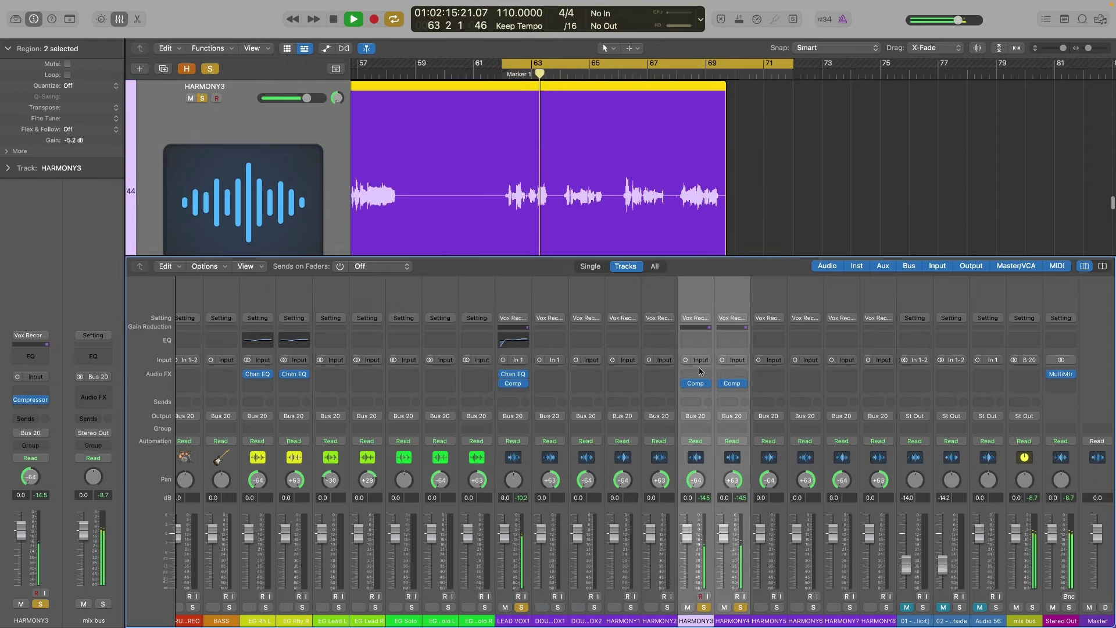
{"action": "key", "text": "space"}
{"action": "left_click", "coordinate": [685, 385]}
{"action": "key", "text": "space"}
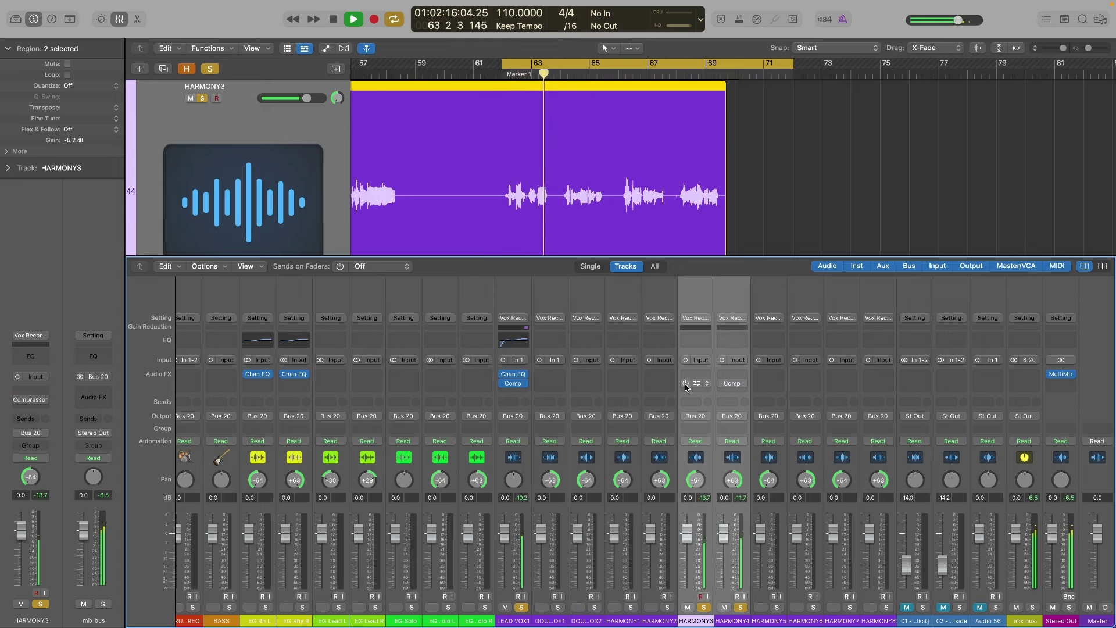
{"action": "key", "text": "space"}
{"action": "left_click", "coordinate": [685, 384]}
{"action": "key", "text": "space"}
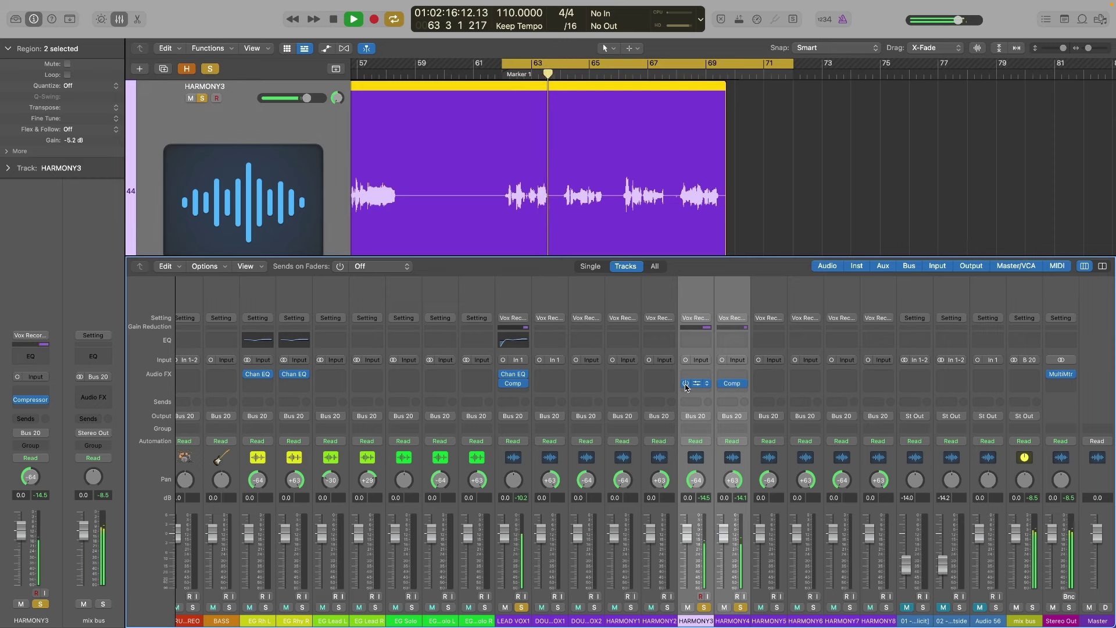
{"action": "key", "text": "space"}
- Unsolo HARMONY3 and HARMONY4, select LEAD VOX1 and place the Stereo Out MultiMeter window clear of its channel strip
{"action": "left_click", "coordinate": [848, 198]}
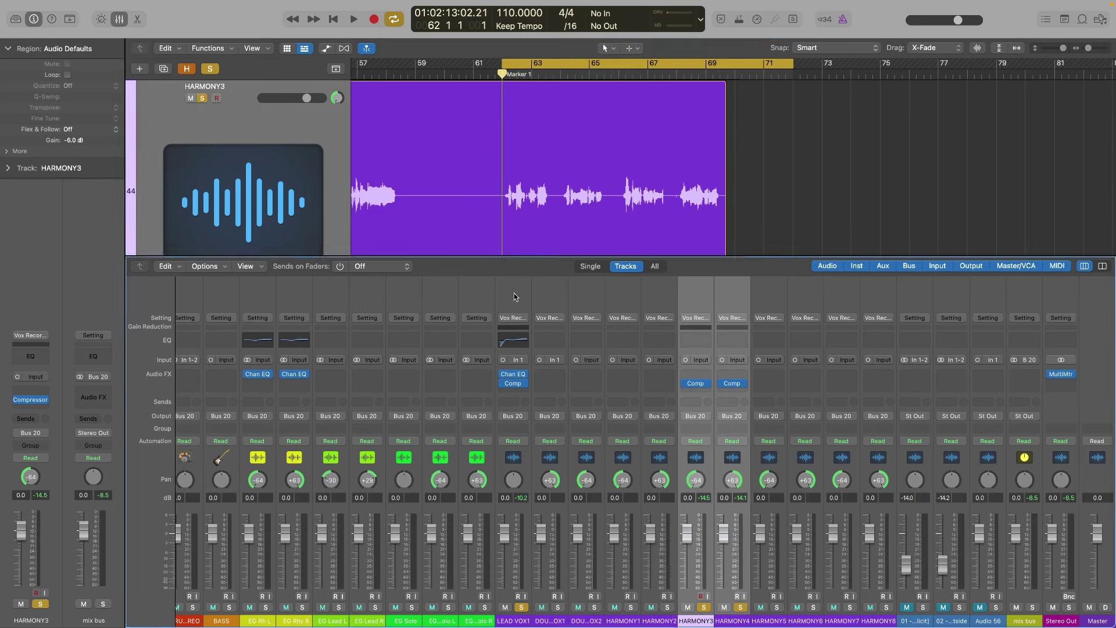
{"action": "left_click", "coordinate": [704, 607]}
{"action": "left_click", "coordinate": [740, 607]}
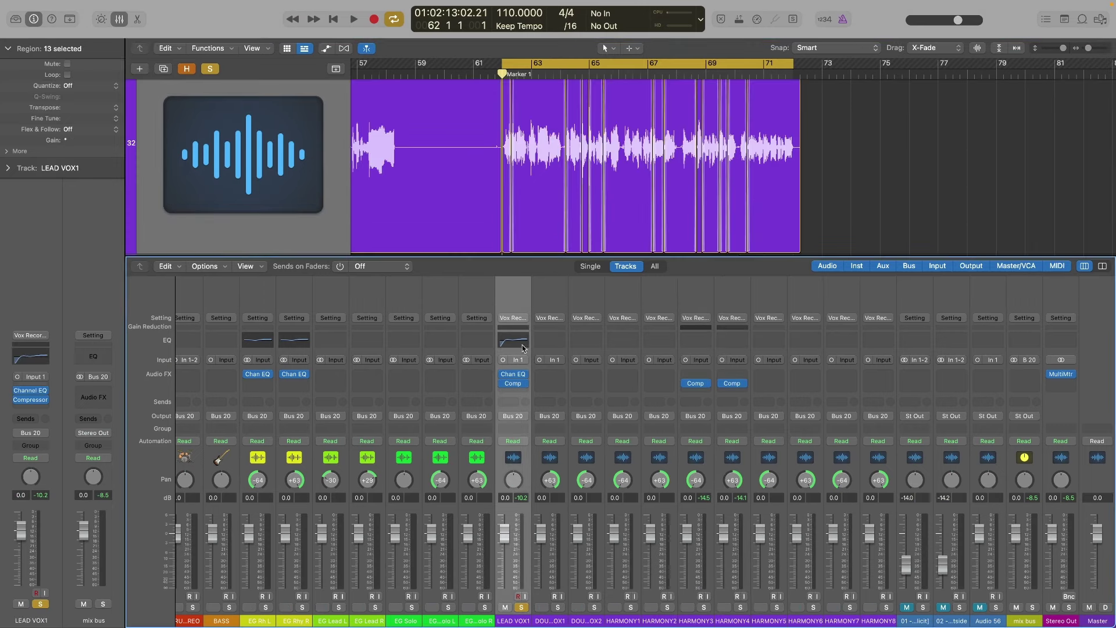
{"action": "scroll", "coordinate": [848, 186], "scroll_direction": "down", "scroll_amount": 3}
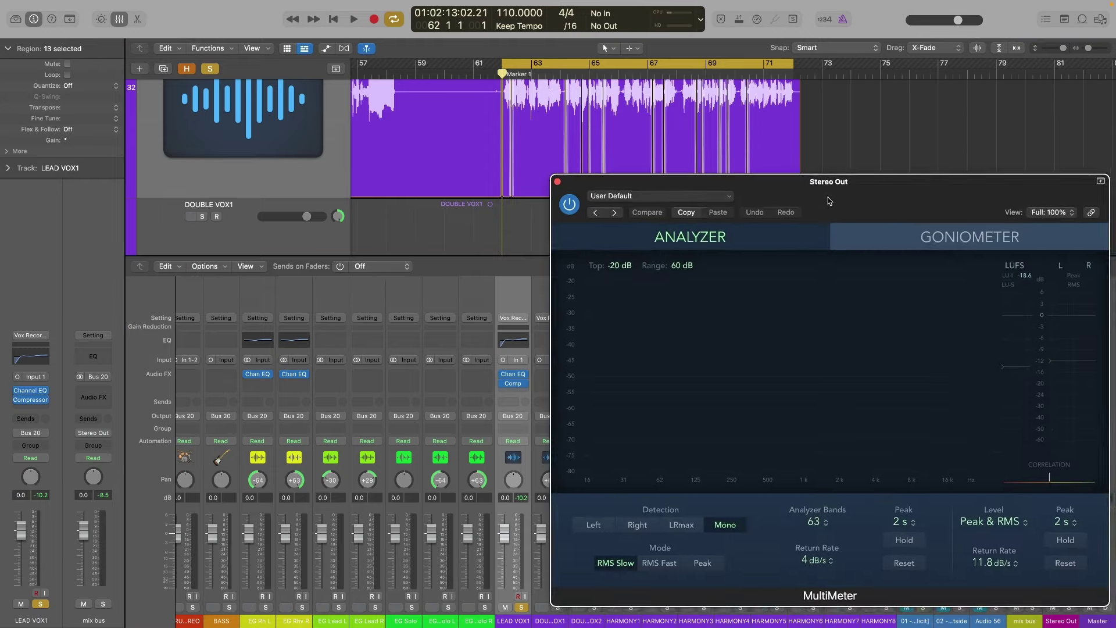
{"action": "left_click_drag", "start_coordinate": [828, 197], "coordinate": [822, 204]}
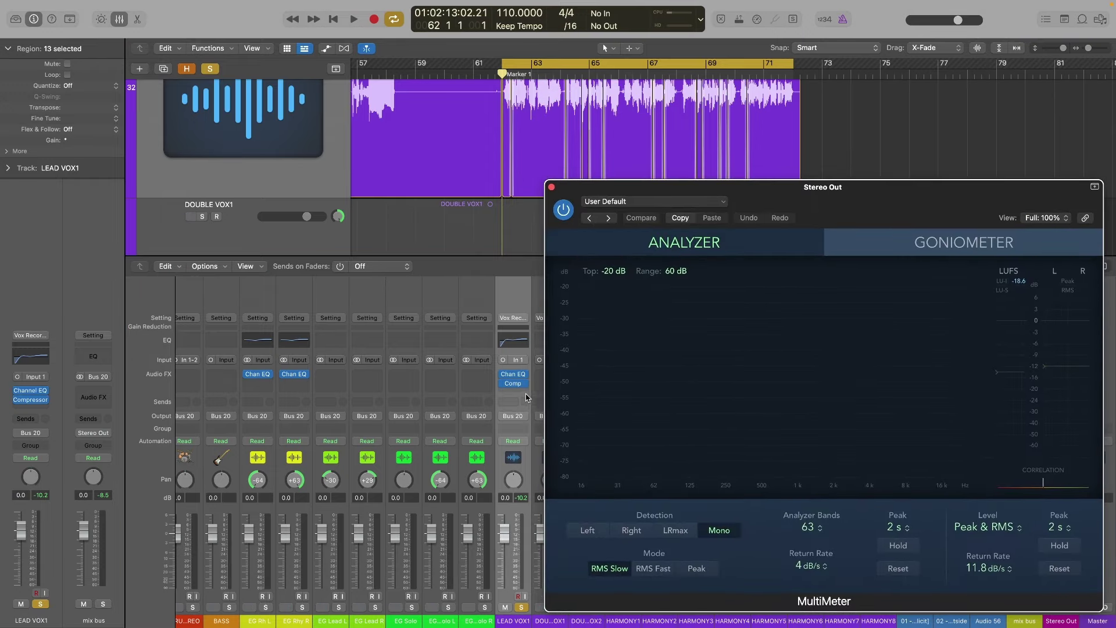
- Insert a Distortion plug-in after the Compressor on LEAD VOX1, bypass it and close its window
{"action": "left_click", "coordinate": [526, 394]}
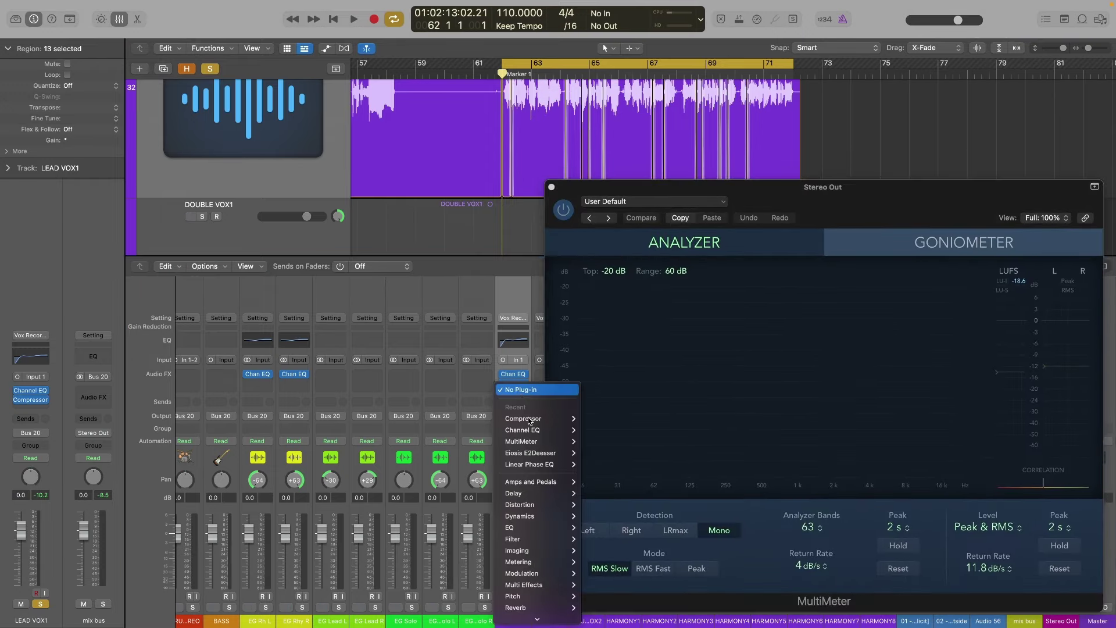
{"action": "mouse_move", "coordinate": [552, 483]}
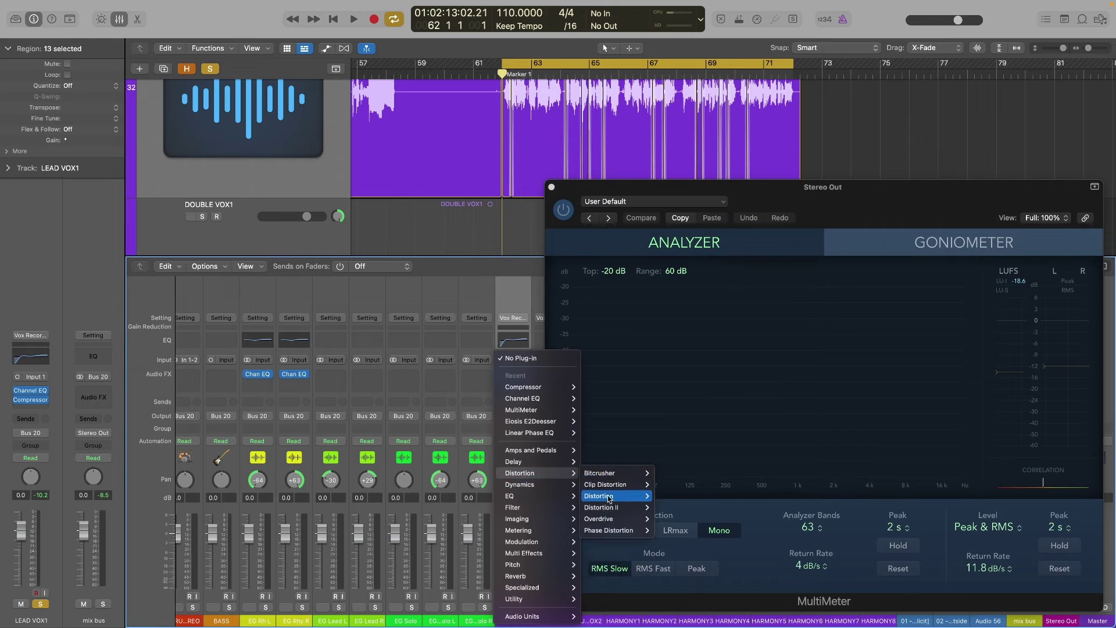
{"action": "left_click", "coordinate": [598, 495]}
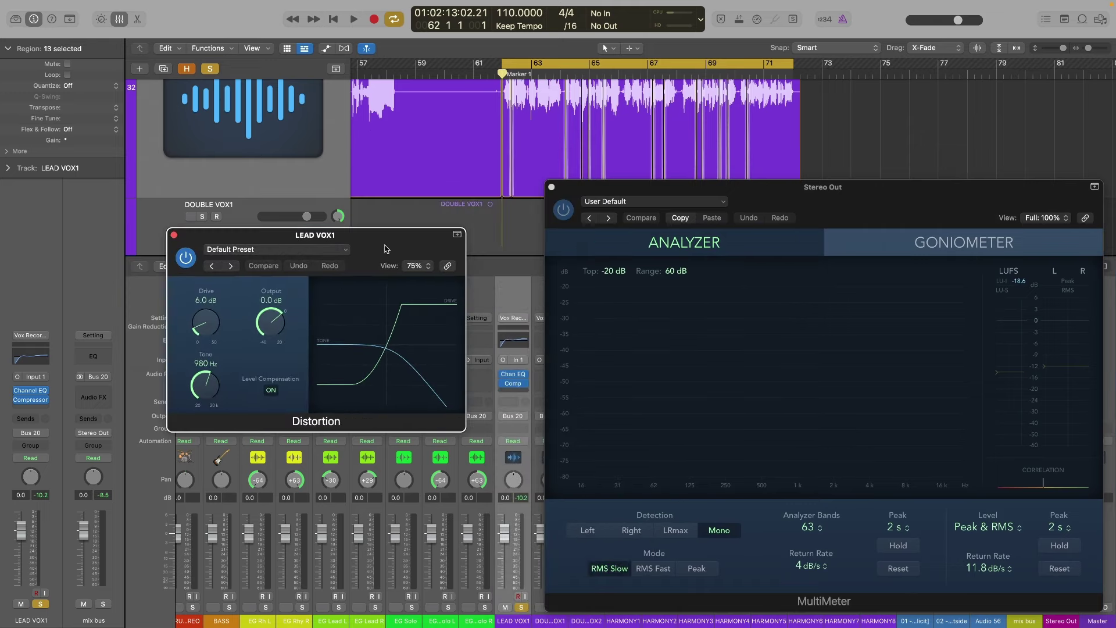
{"action": "left_click", "coordinate": [186, 258]}
{"action": "left_click", "coordinate": [174, 234]}
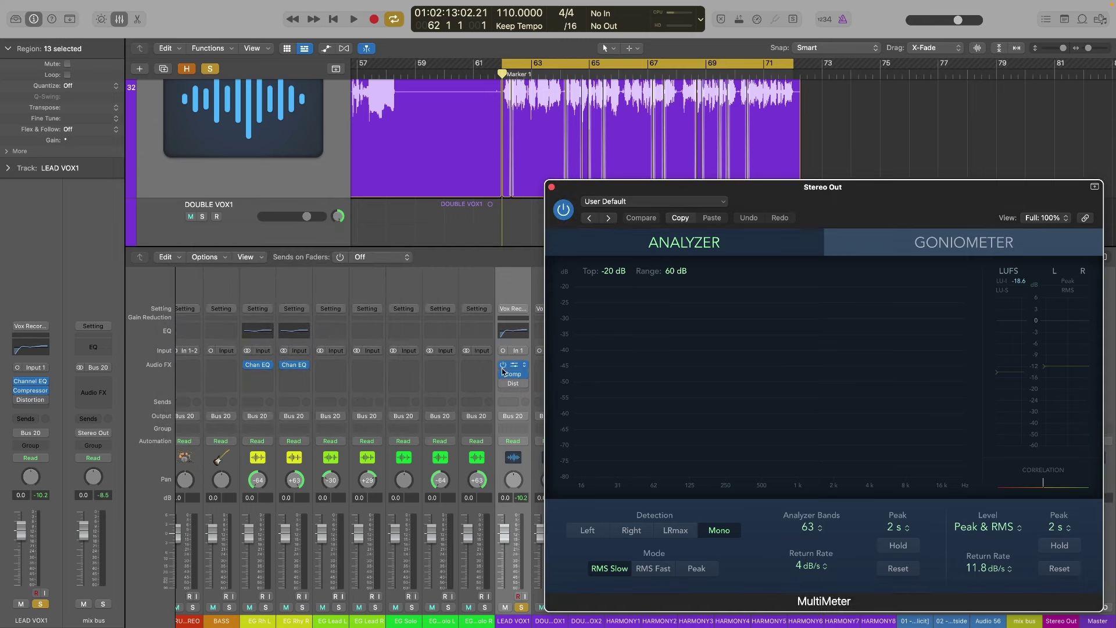
- Replace Distortion with Overdrive on LEAD VOX1 and lower its output to -7.5 dB during playback
{"action": "left_click", "coordinate": [523, 383]}
{"action": "mouse_move", "coordinate": [584, 477]}
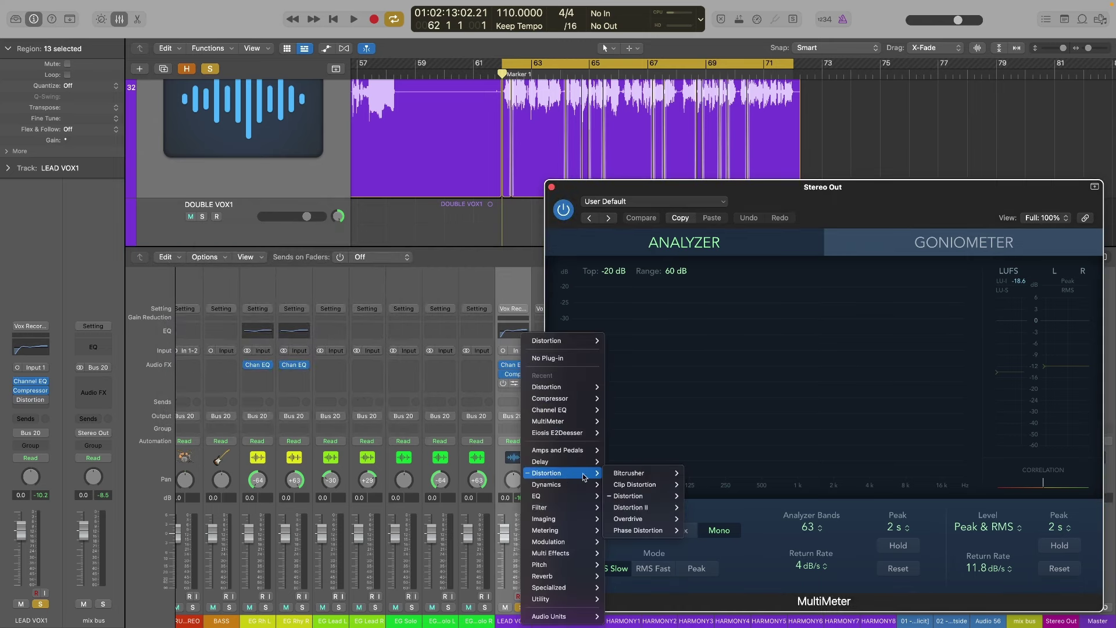
{"action": "left_click", "coordinate": [628, 519]}
{"action": "key", "text": "space"}
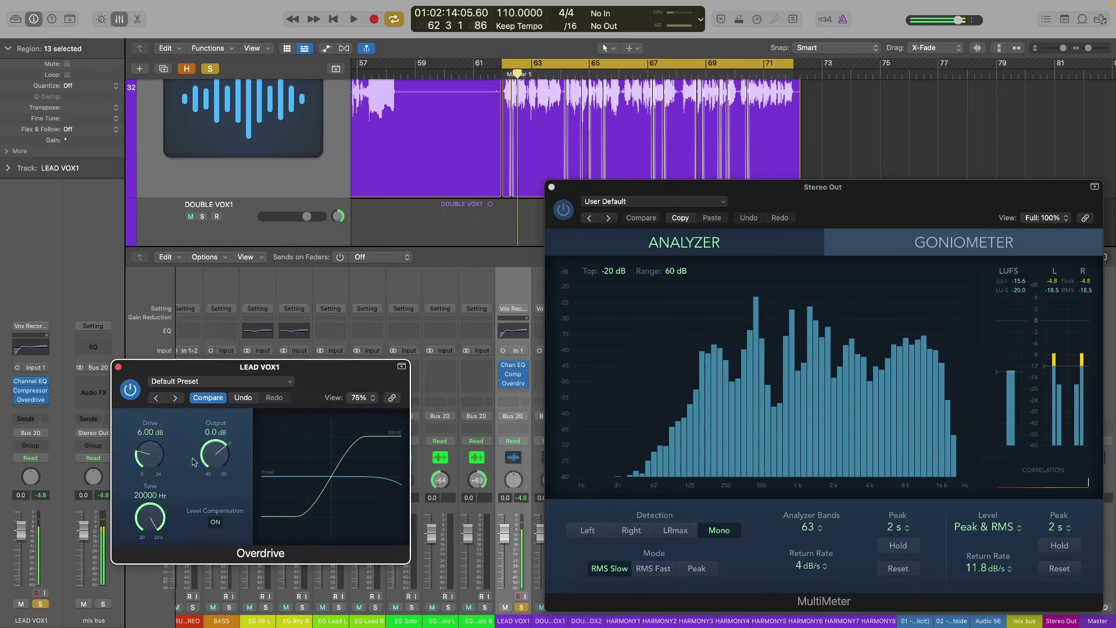
{"action": "left_click_drag", "start_coordinate": [215, 453], "coordinate": [215, 462]}
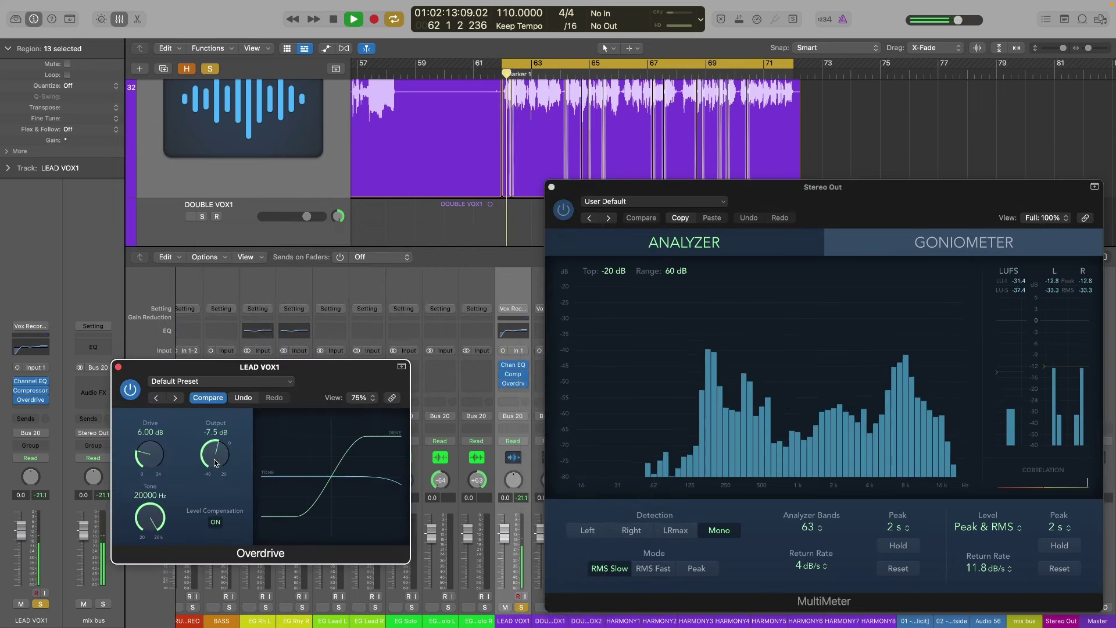
{"action": "left_click", "coordinate": [319, 357]}
{"action": "left_click_drag", "start_coordinate": [320, 370], "coordinate": [393, 307]}
{"action": "left_click", "coordinate": [504, 274]}
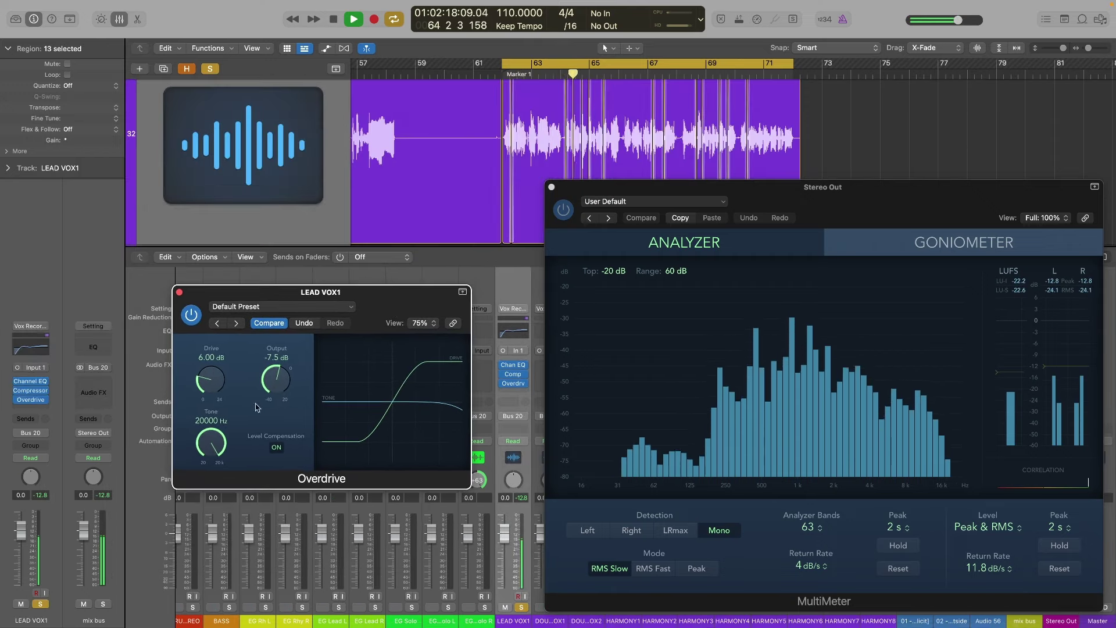
- Set the LEAD VOX1 Overdrive's drive to 10.50 dB and tone to 16800 Hz, and stop playback
{"action": "left_click_drag", "start_coordinate": [214, 382], "coordinate": [206, 407]}
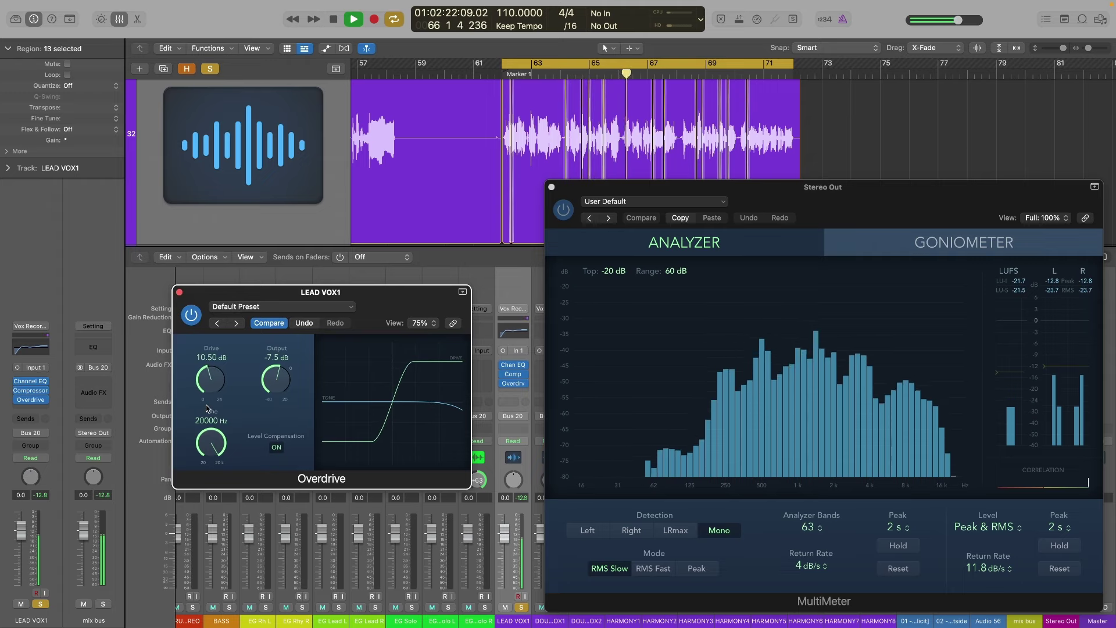
{"action": "mouse_move", "coordinate": [388, 308]}
{"action": "left_mouse_down"}
{"action": "mouse_move", "coordinate": [395, 328]}
{"action": "mouse_move", "coordinate": [440, 325]}
{"action": "mouse_move", "coordinate": [394, 317]}
{"action": "left_mouse_up"}
{"action": "key", "text": "space"}
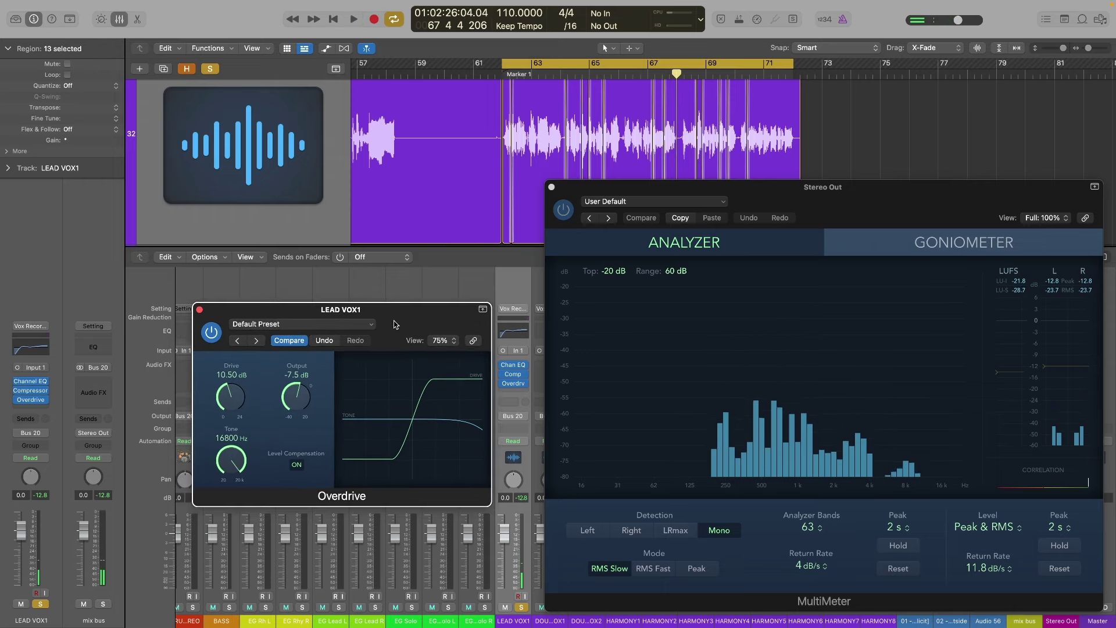
- Bypass the Overdrive and play LEAD VOX1 to read its unprocessed peak and RMS levels on the MultiMeter
{"action": "left_click_drag", "start_coordinate": [852, 190], "coordinate": [835, 178]}
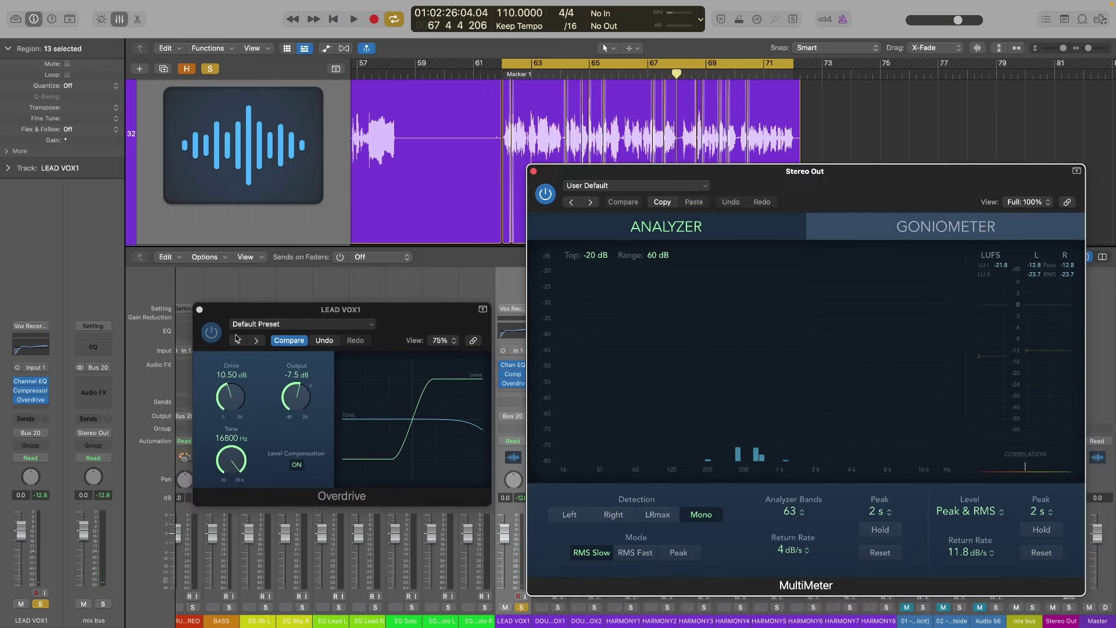
{"action": "key", "text": "space"}
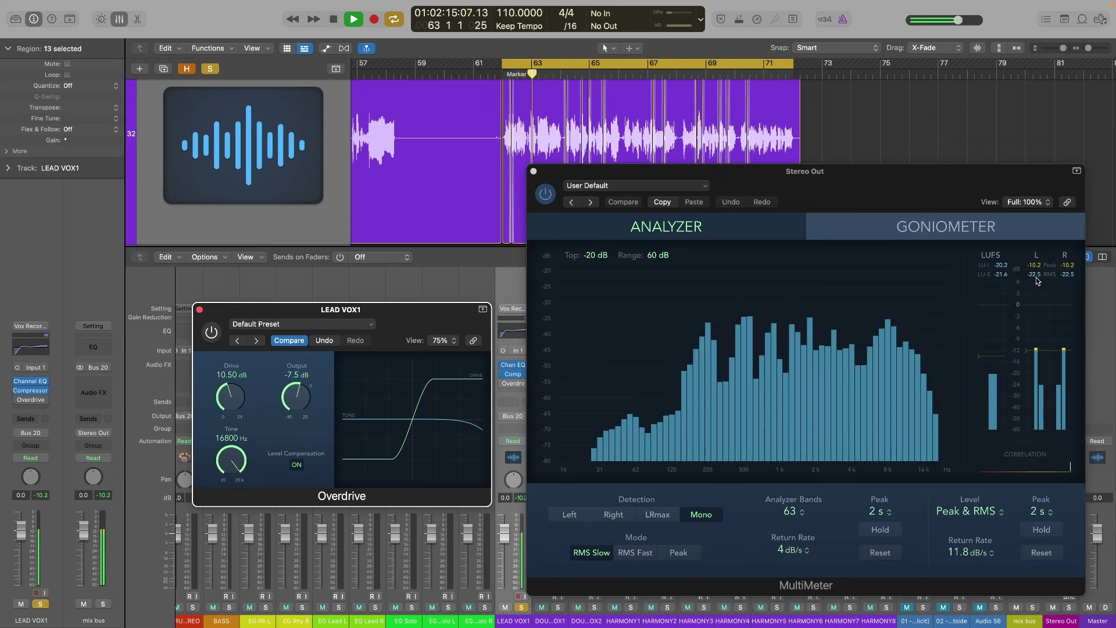
{"action": "key", "text": "space"}
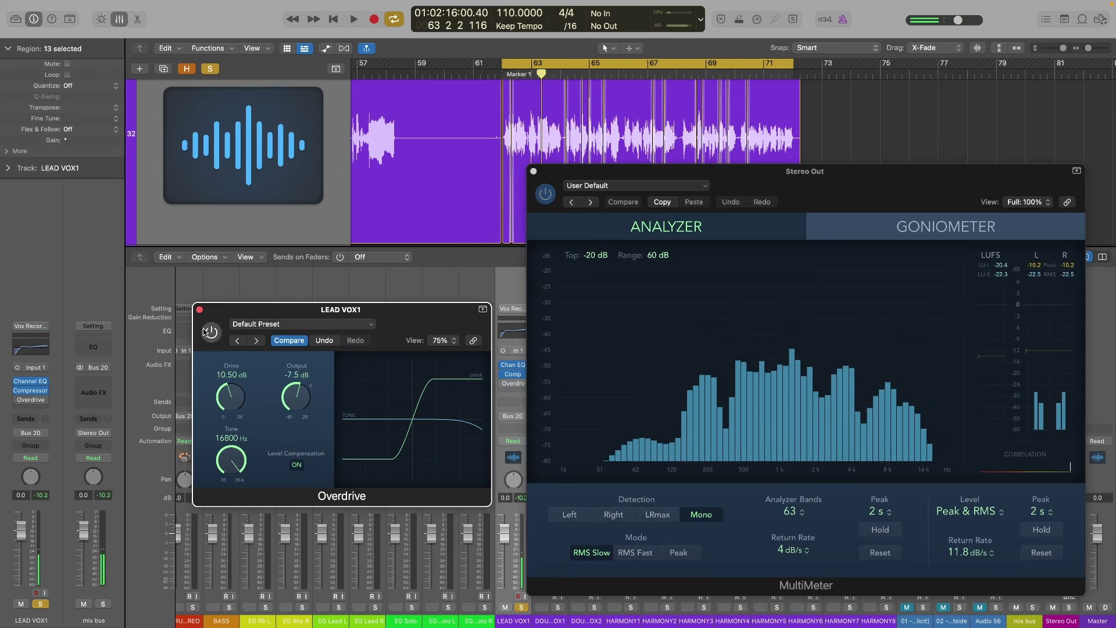
- Re-enable the LEAD VOX1 Overdrive, raise its output to -6.5 dB and check the levels during playback
{"action": "key", "text": "space"}
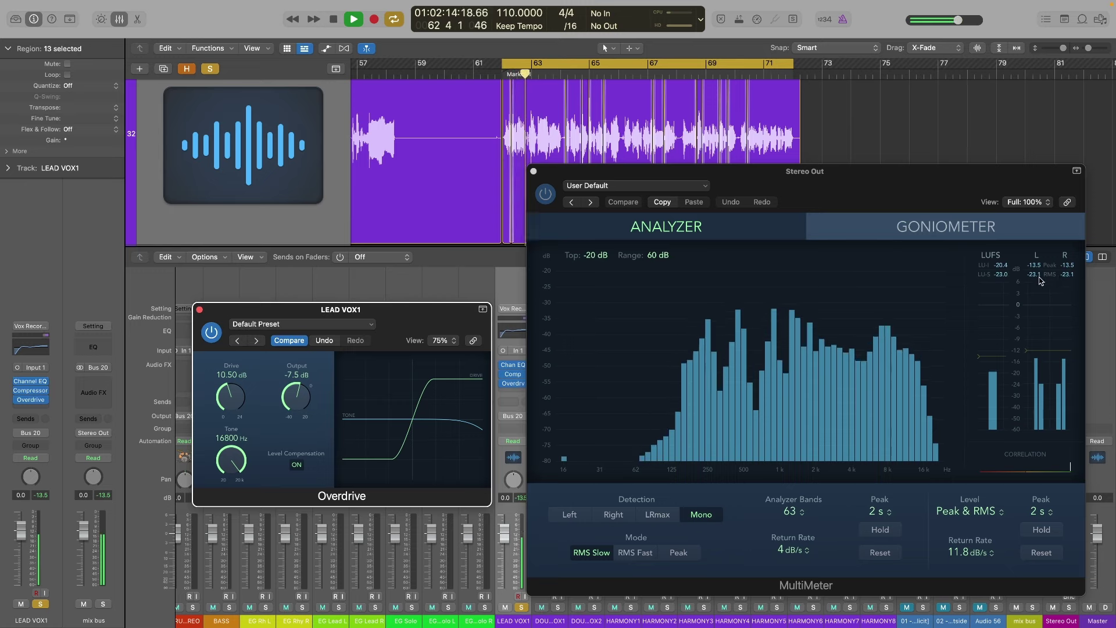
{"action": "key", "text": "space"}
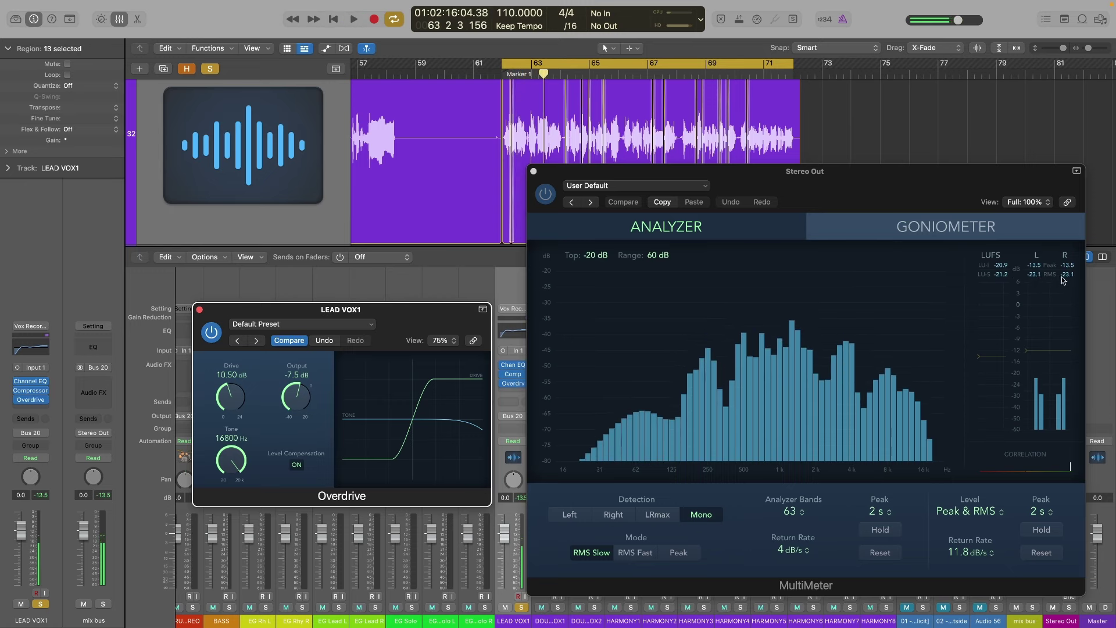
{"action": "left_click_drag", "start_coordinate": [293, 399], "coordinate": [294, 397]}
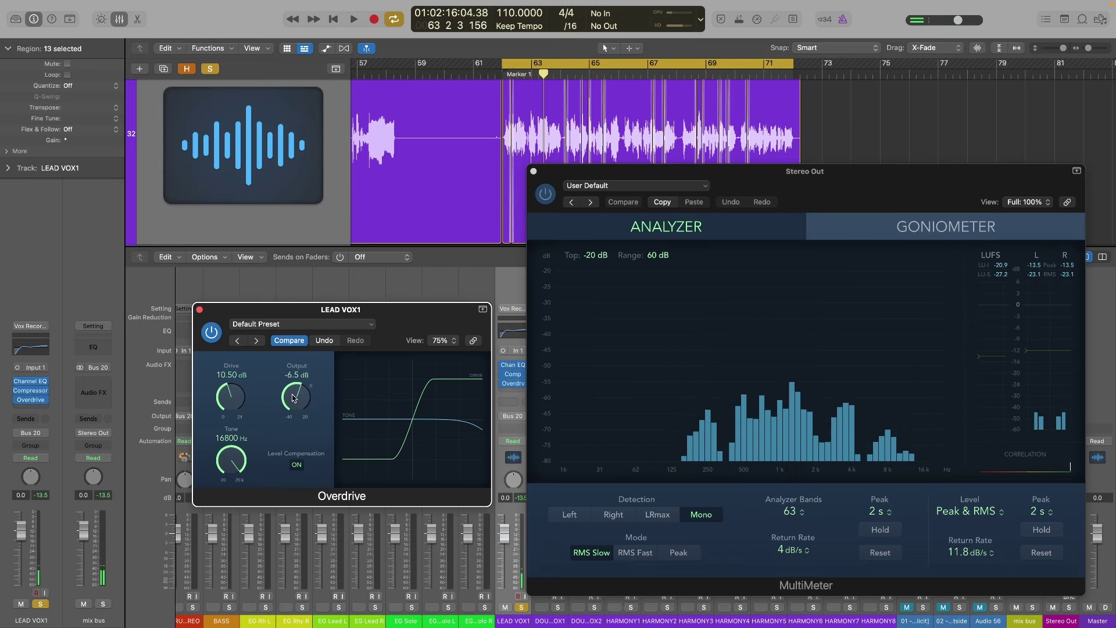
{"action": "key", "text": "space"}
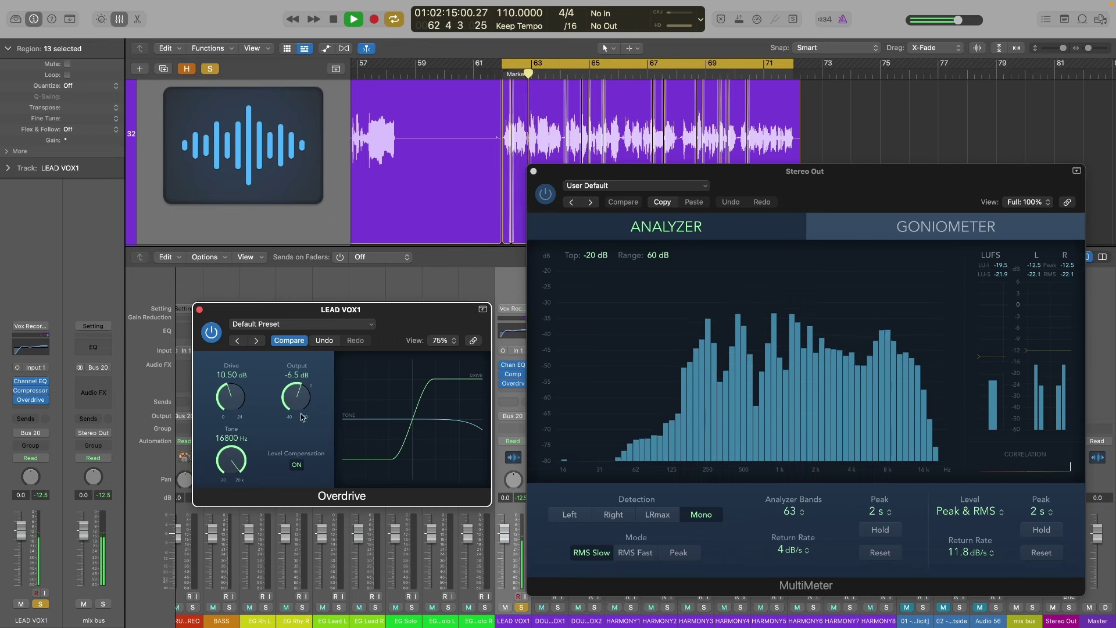
{"action": "key", "text": "space"}
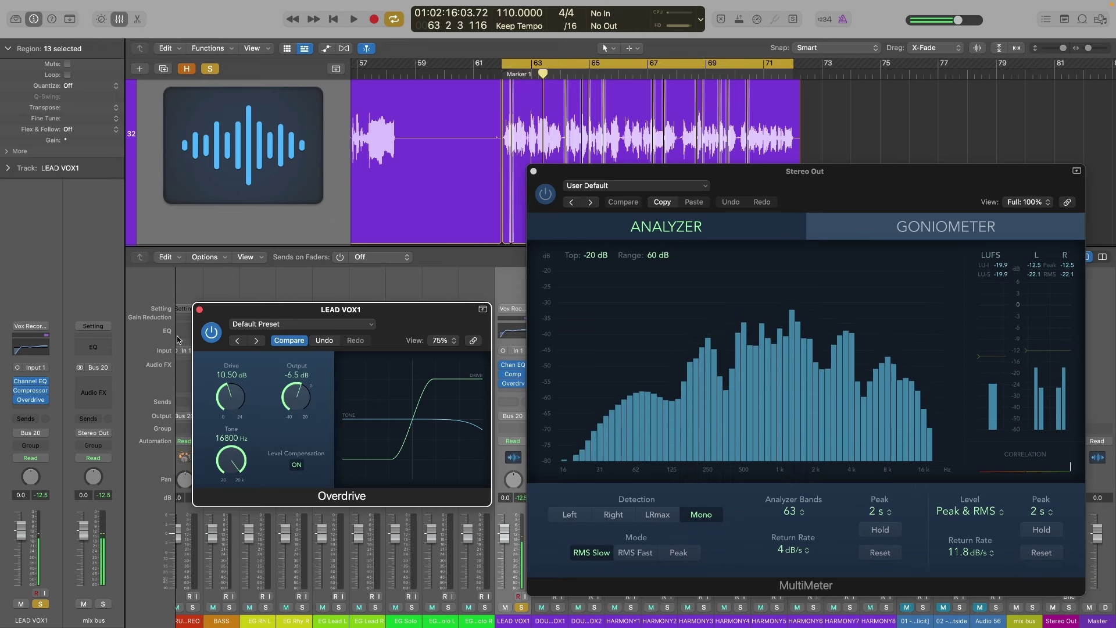
- Compare LEAD VOX1 with the Overdrive bypassed and active during playback, leaving it active and stopping playback
{"action": "left_click", "coordinate": [209, 333]}
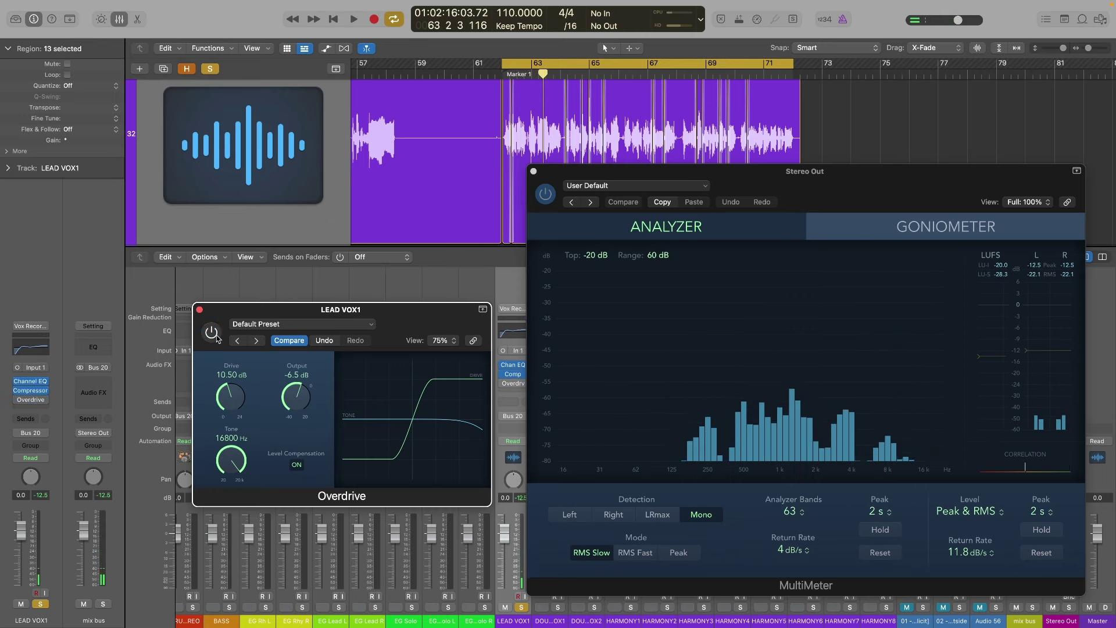
{"action": "left_click", "coordinate": [214, 337]}
{"action": "left_click", "coordinate": [214, 337]}
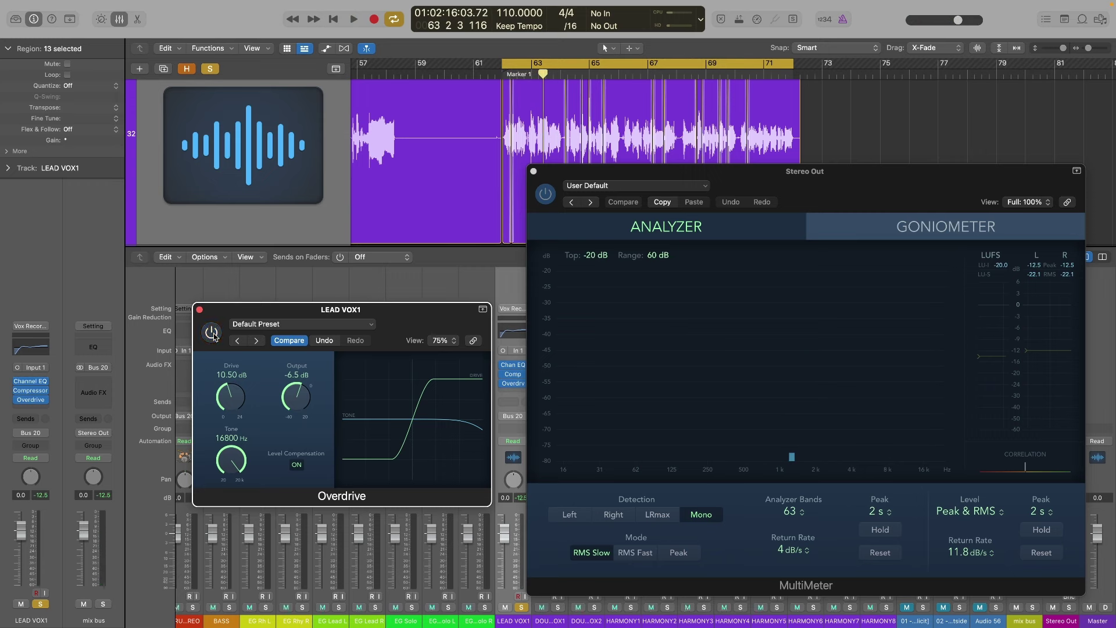
{"action": "key", "text": "space"}
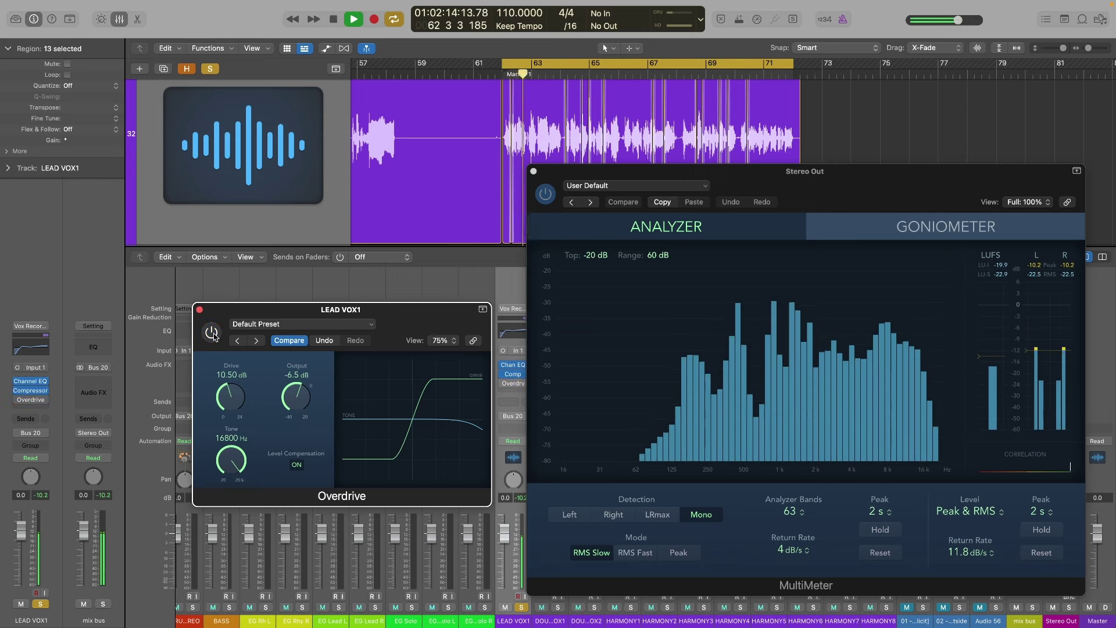
{"action": "left_click", "coordinate": [212, 334]}
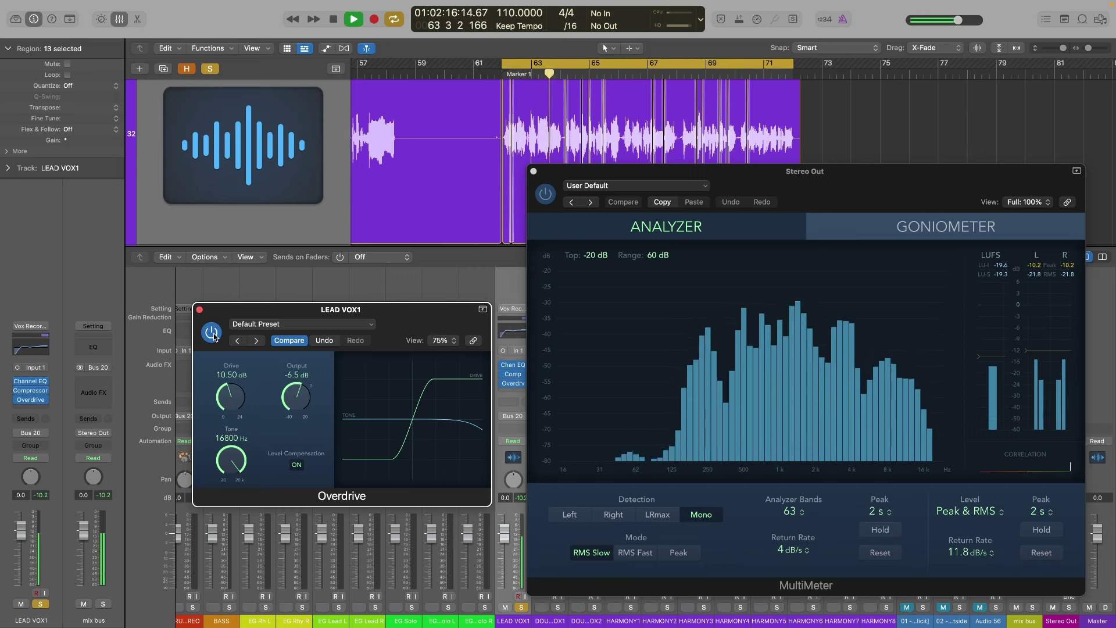
{"action": "left_click", "coordinate": [212, 334]}
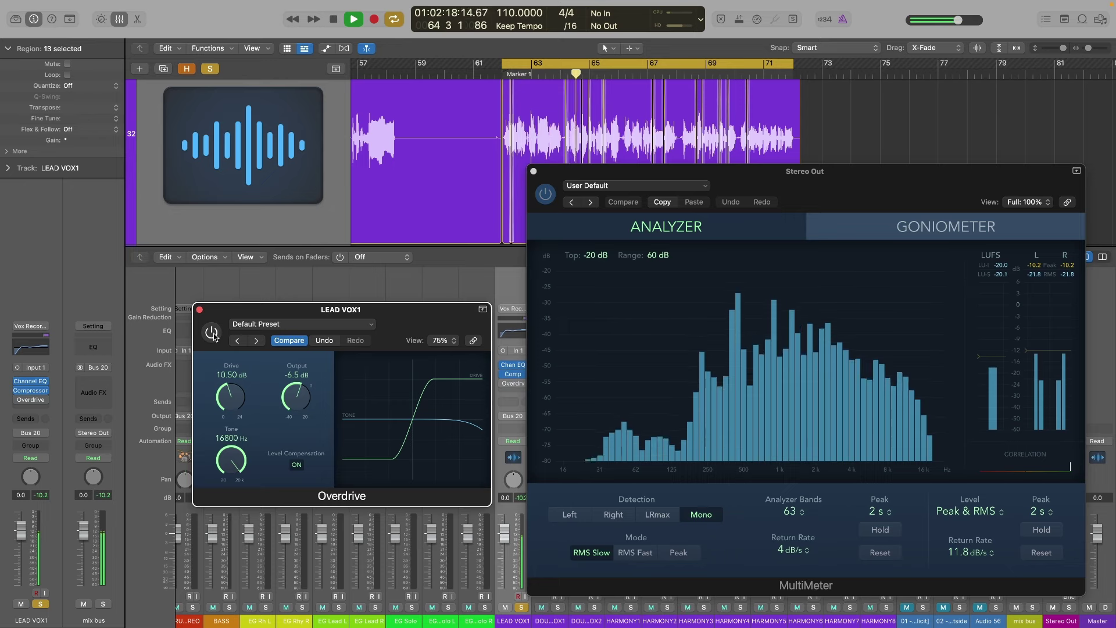
{"action": "left_click", "coordinate": [212, 334]}
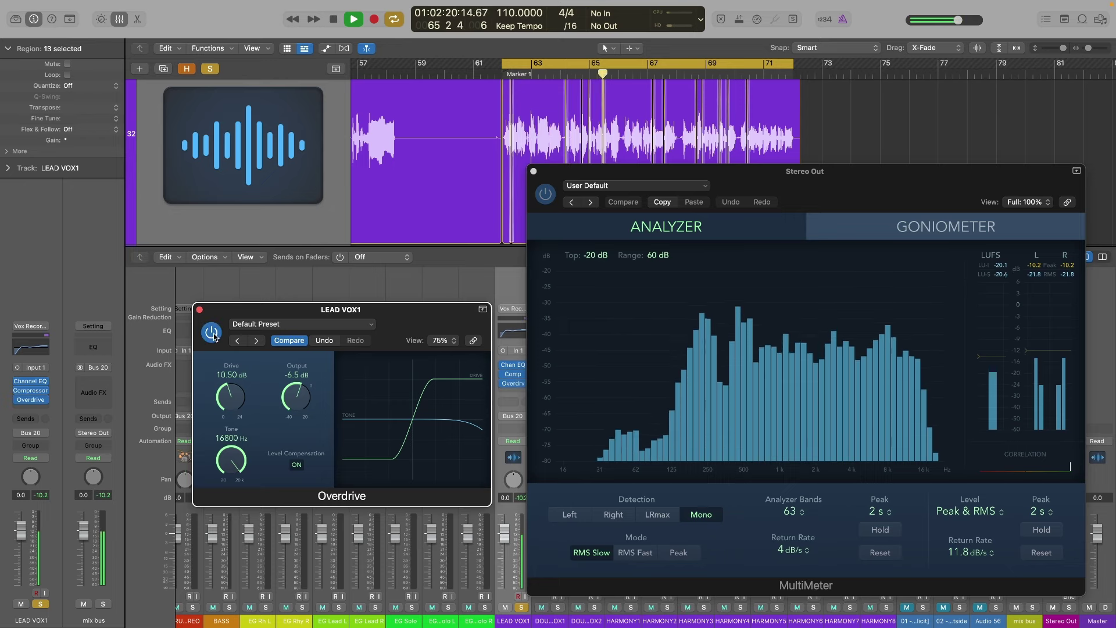
{"action": "key", "text": "space"}
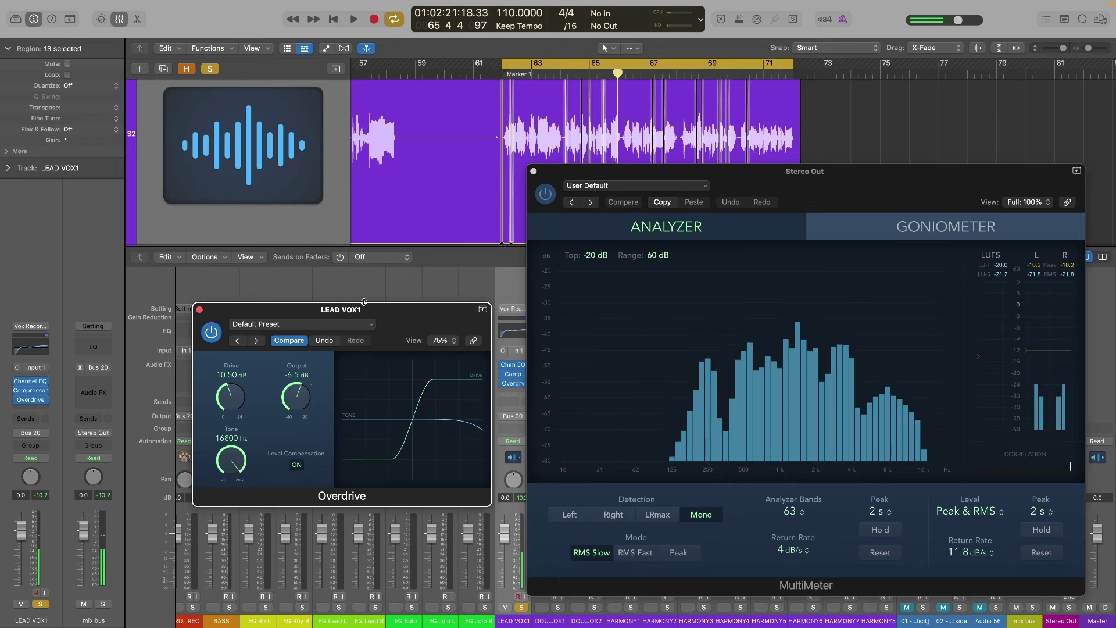
- Close the LEAD VOX1 Overdrive and Stereo Out MultiMeter windows, and keep the event list hidden
{"action": "left_click_drag", "start_coordinate": [363, 302], "coordinate": [371, 303]}
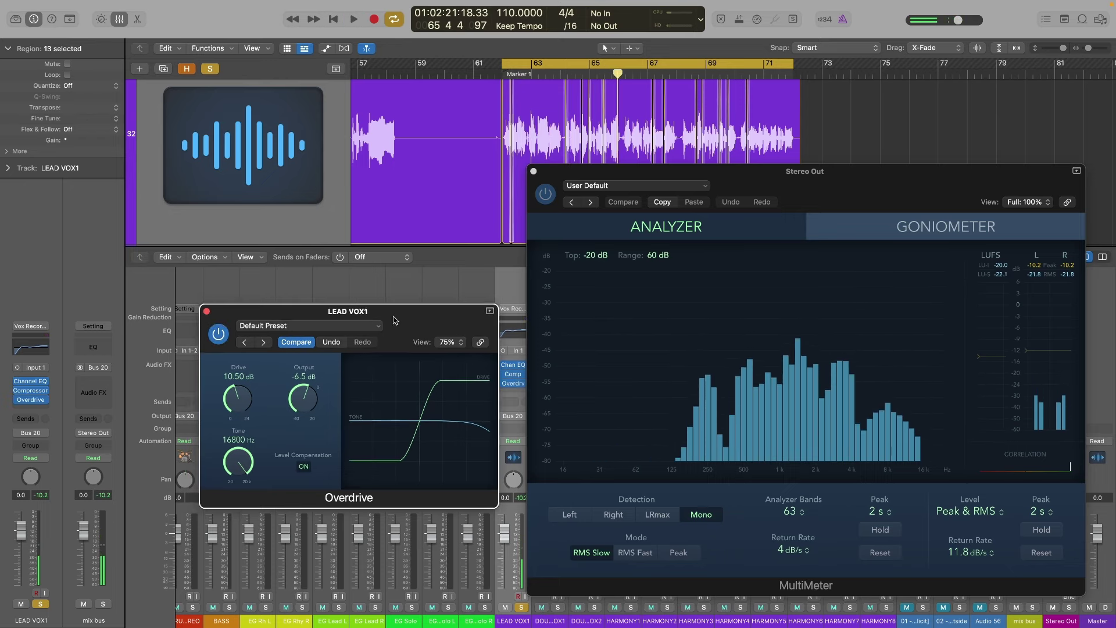
{"action": "left_click", "coordinate": [207, 312]}
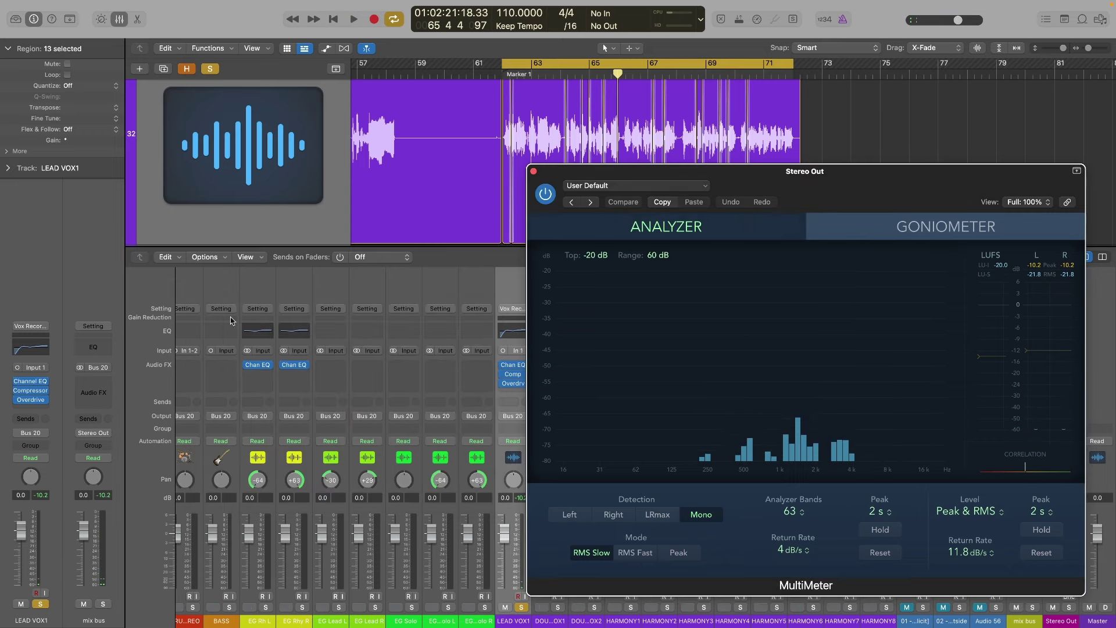
{"action": "left_click", "coordinate": [533, 172]}
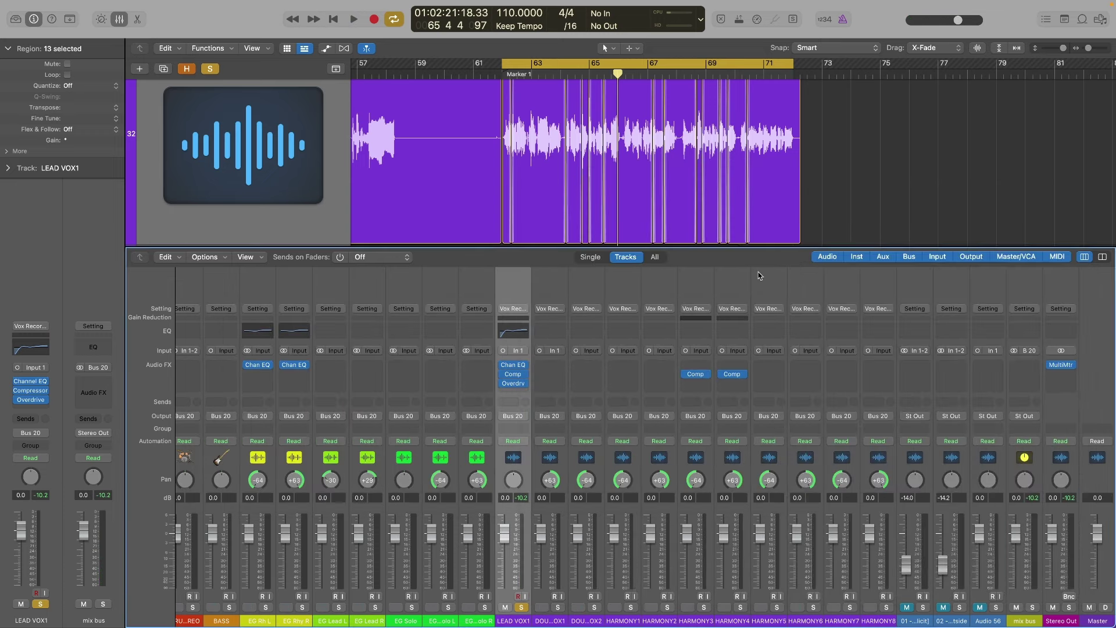
{"action": "key", "text": "d"}
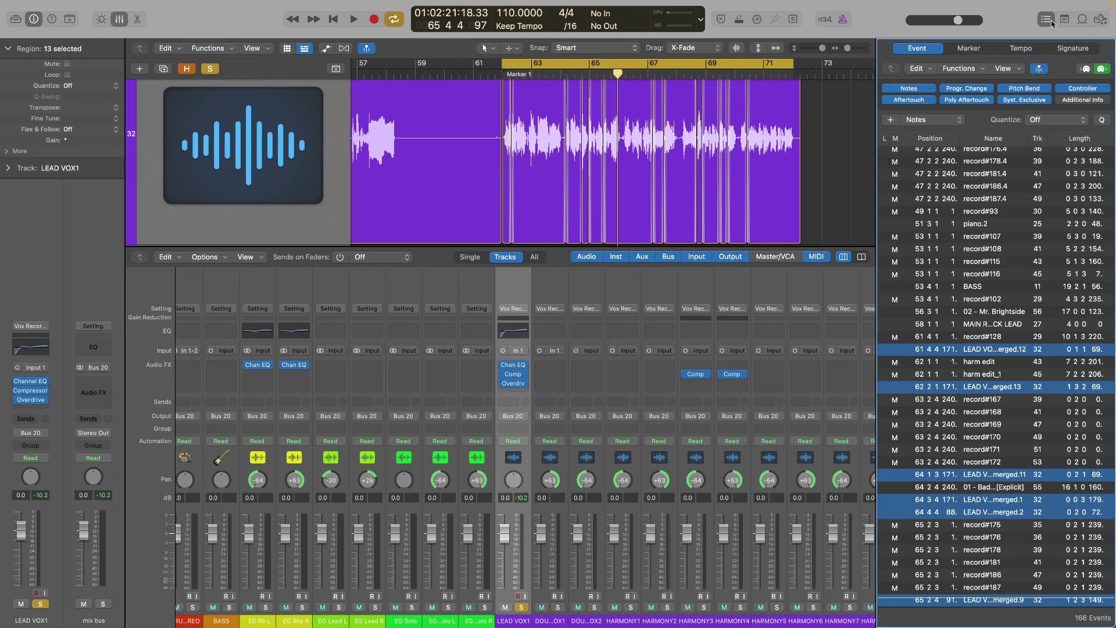
{"action": "left_click", "coordinate": [1048, 20]}
- Select the 01 - Bad Habits channel strip and hide the Mixer
{"action": "mouse_move", "coordinate": [550, 384]}
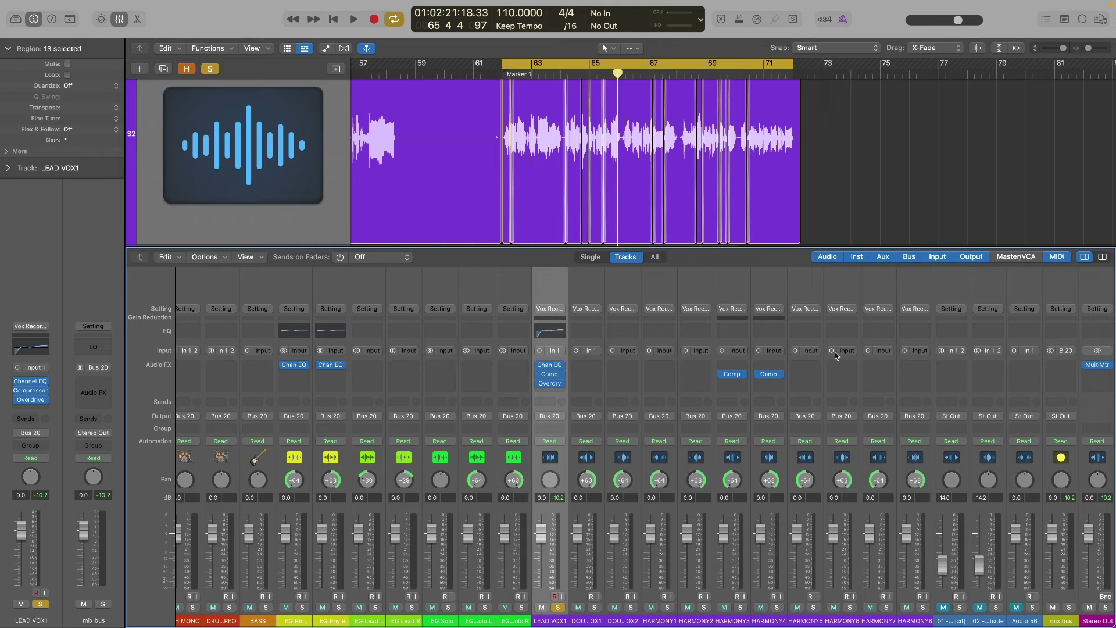
{"action": "left_click", "coordinate": [962, 275]}
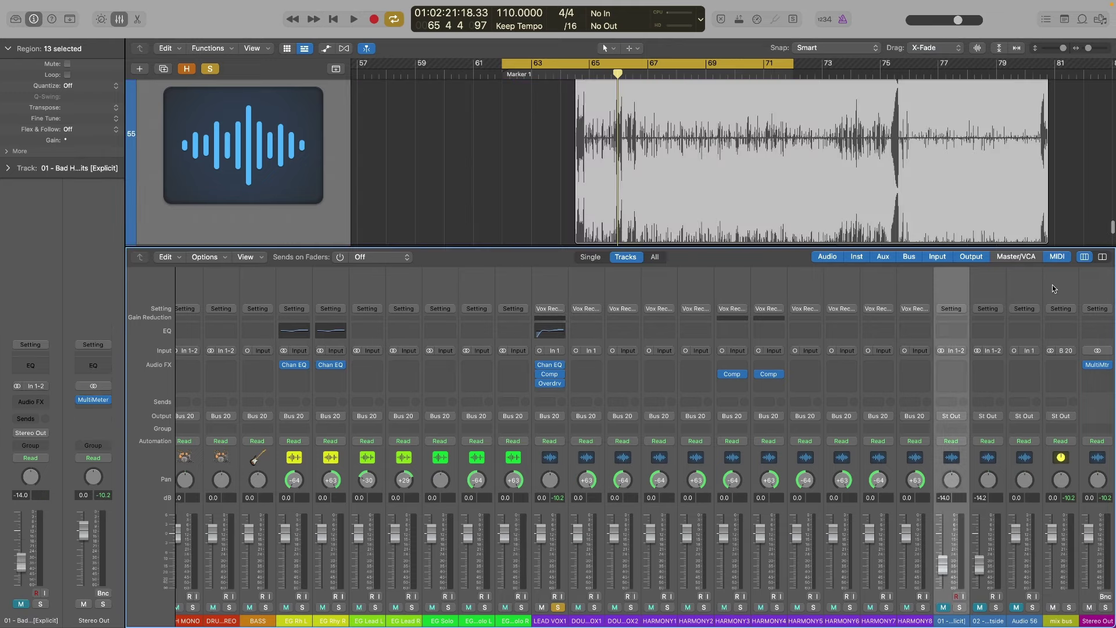
{"action": "left_click", "coordinate": [120, 18]}
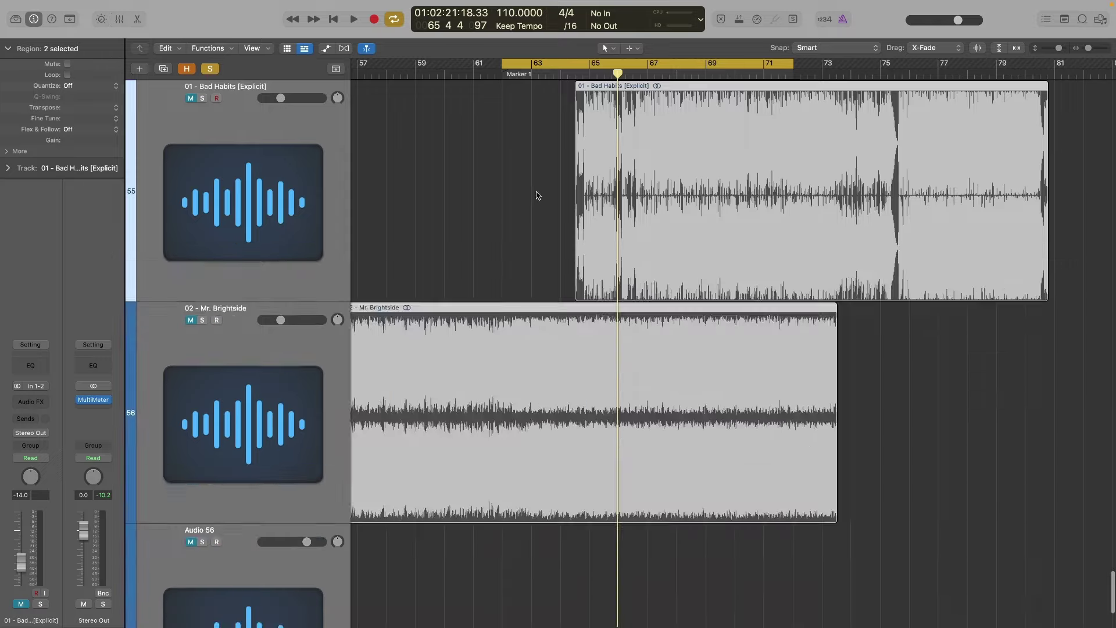
- Examine the harmony and double vocal tracks up to LEAD VOX1, including its split regions around bars 62 to 72
{"action": "scroll", "coordinate": [515, 199], "scroll_direction": "up", "scroll_amount": 10}
{"action": "key", "text": "super+Left"}
{"action": "key", "text": "super+Left"}
{"action": "key", "text": "super+Left"}
{"action": "key", "text": "super+Left"}
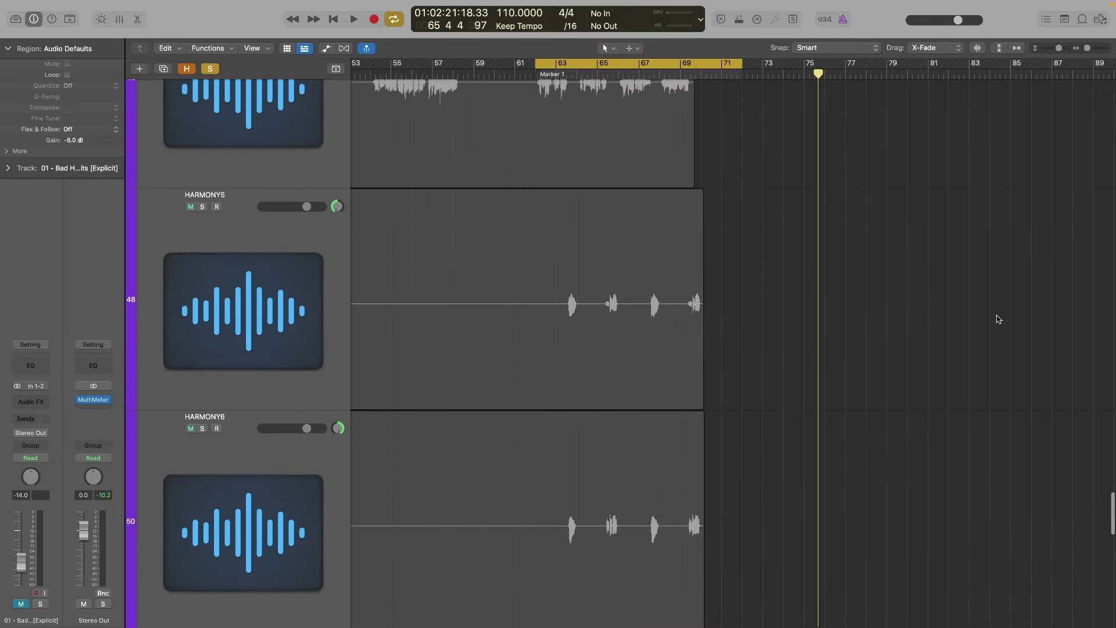
{"action": "scroll", "coordinate": [857, 330], "scroll_direction": "up", "scroll_amount": 10}
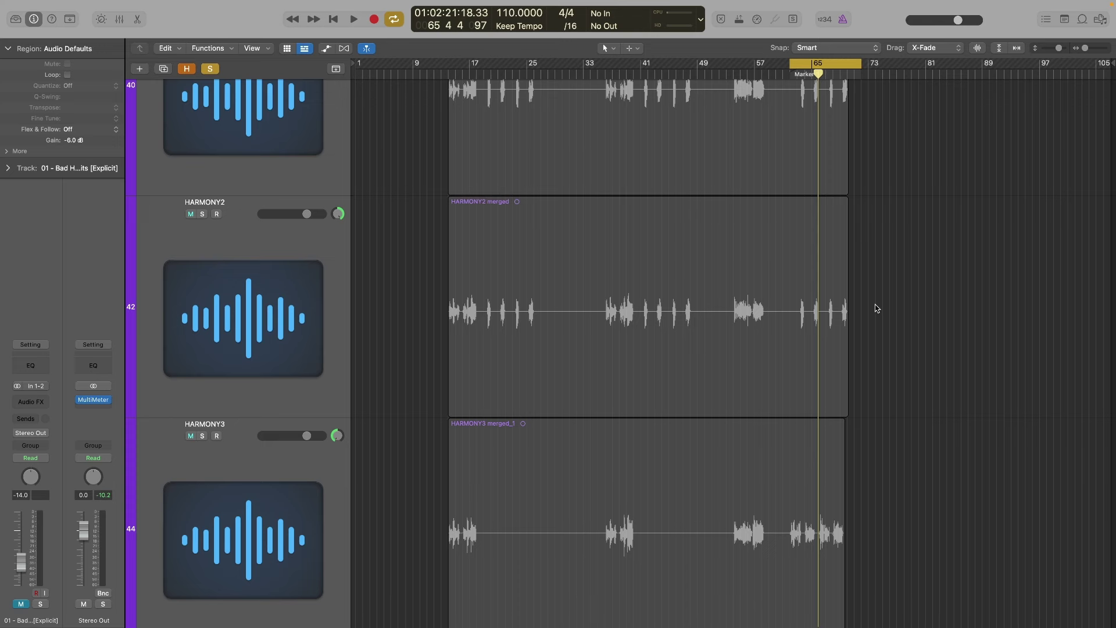
{"action": "scroll", "coordinate": [877, 308], "scroll_direction": "up", "scroll_amount": 6}
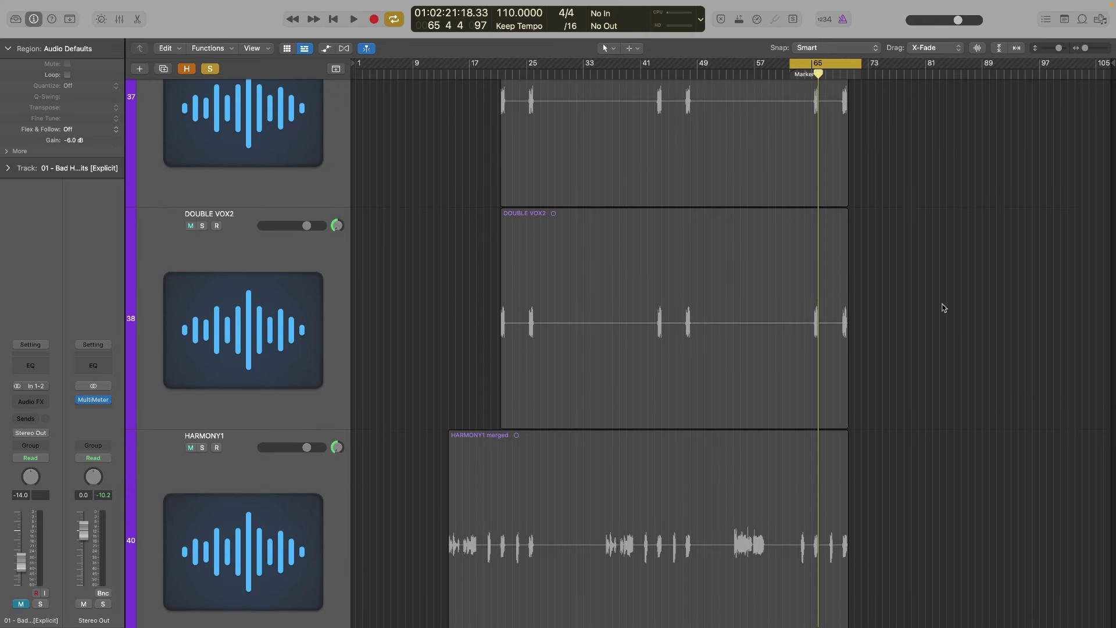
{"action": "scroll", "coordinate": [943, 308], "scroll_direction": "up", "scroll_amount": 6}
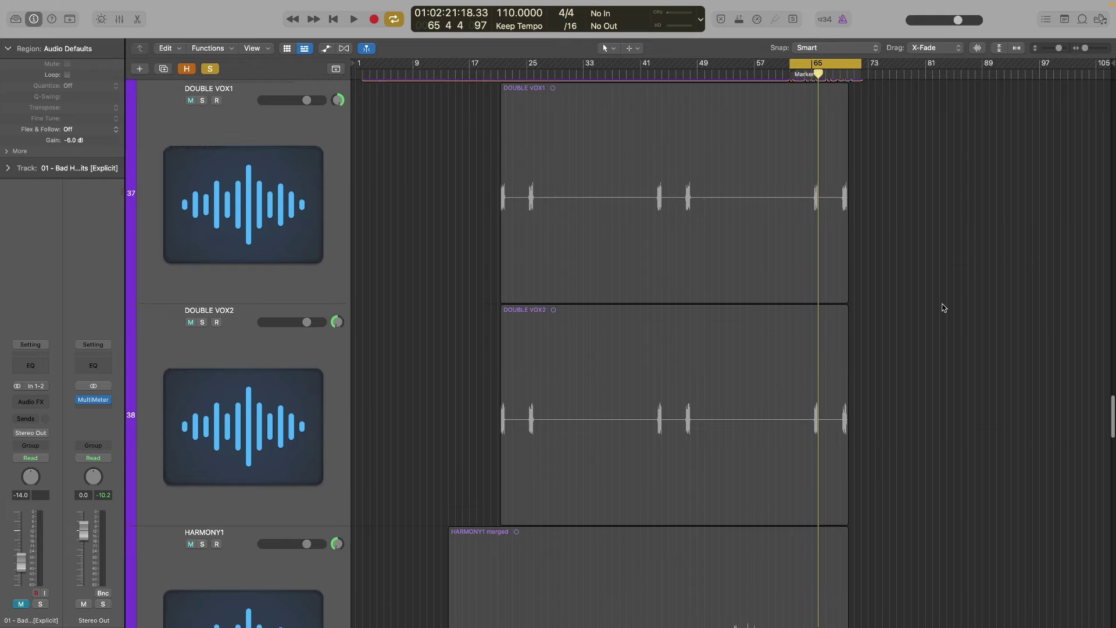
{"action": "key", "text": "super+Right"}
{"action": "key", "text": "super+Right"}
{"action": "key", "text": "super+Right"}
{"action": "key", "text": "super+Right"}
{"action": "key", "text": "super+Right"}
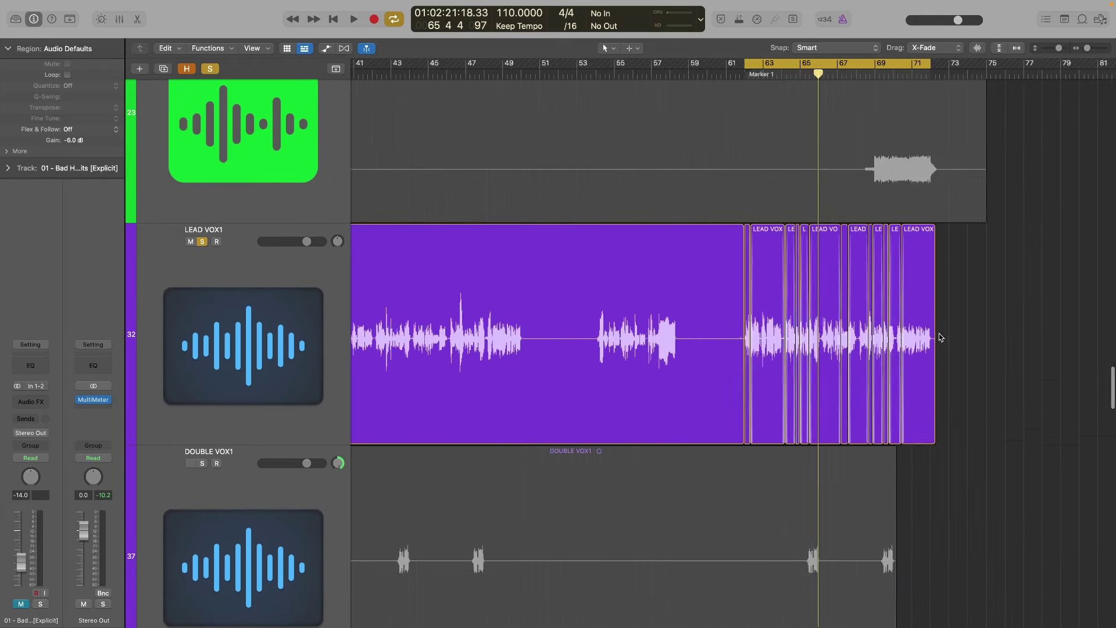
{"action": "scroll", "coordinate": [939, 337], "scroll_direction": "right", "scroll_amount": 3}
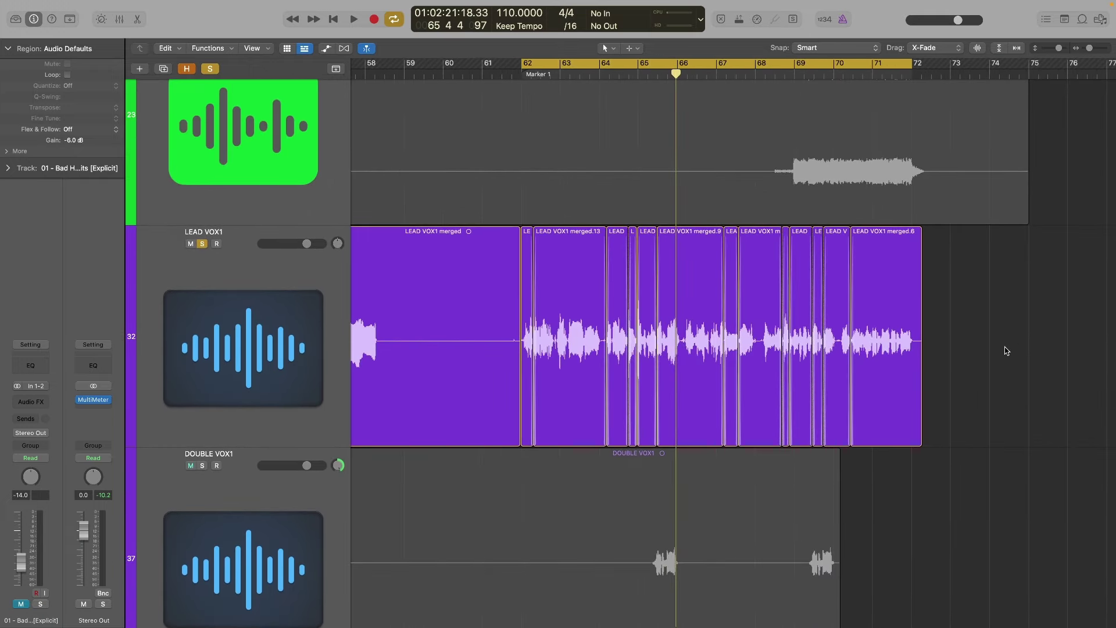